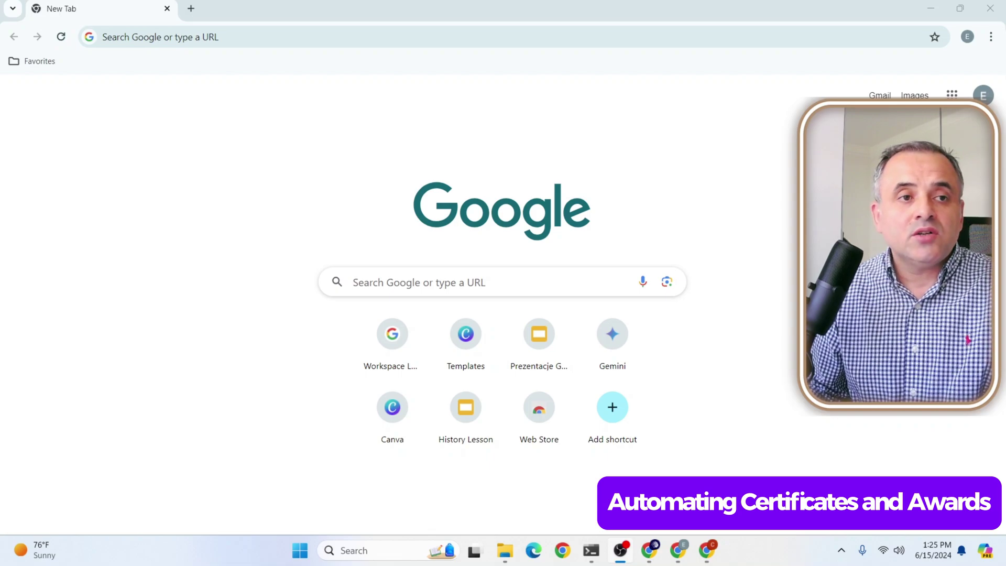
Go to canva.com and log in using Continue with Google.
click(220, 36)
text(can)
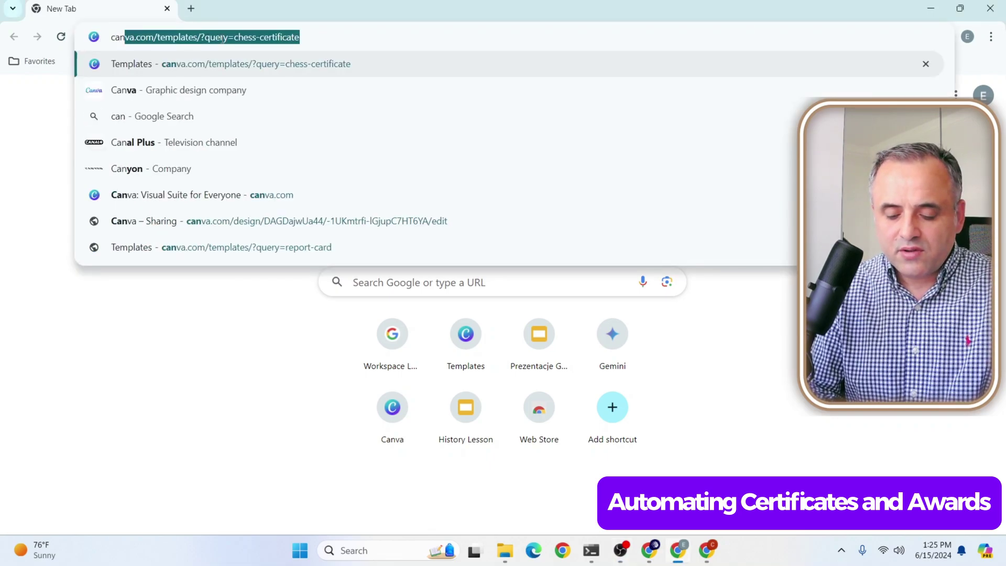
text(va,co)
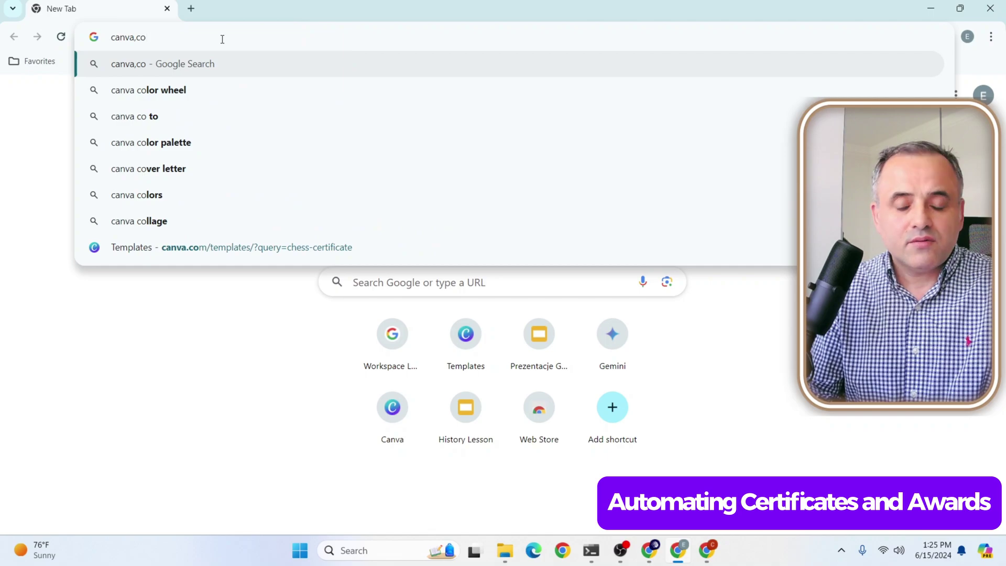
key(BackSpace)
key(BackSpace)
key(BackSpace)
text(.com)
key(Return)
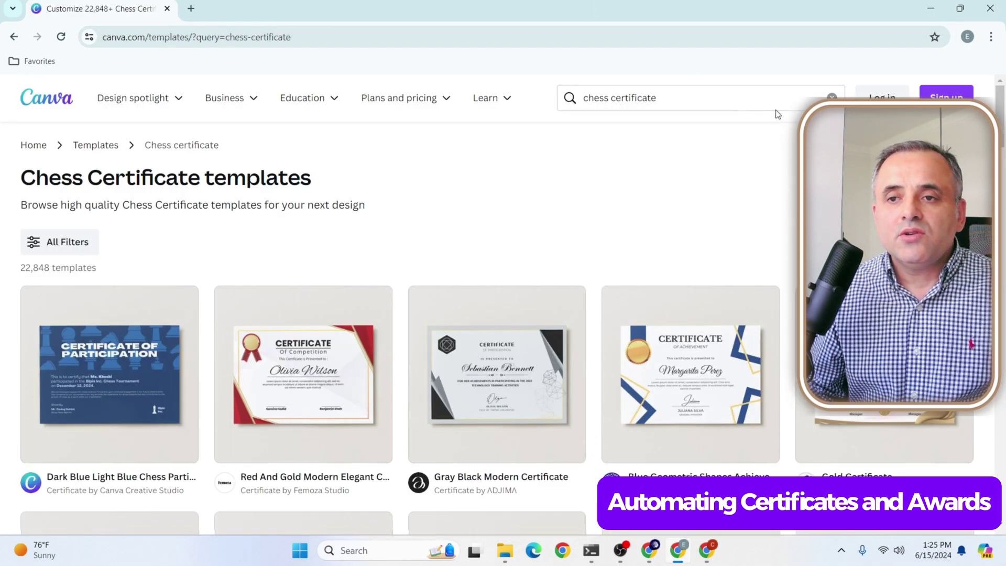
click(881, 95)
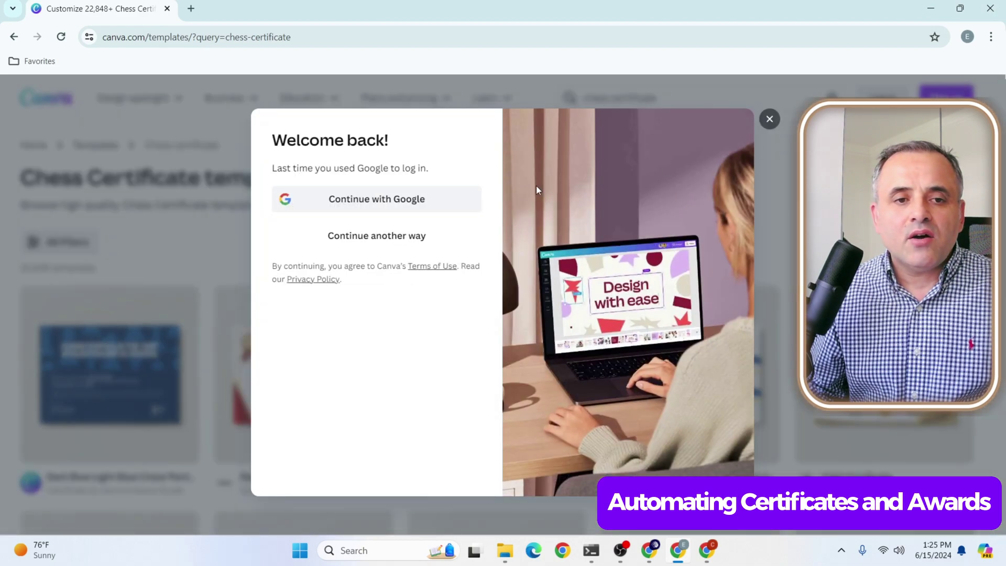
click(357, 204)
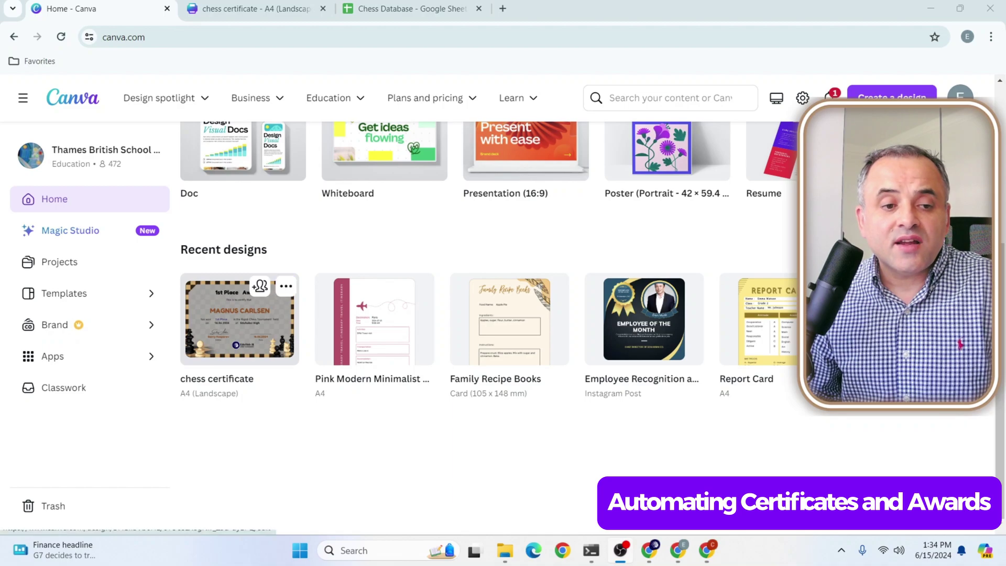
Open the chess certificate and inspect its winner name, placing, dates, sentence and heading texts.
click(258, 319)
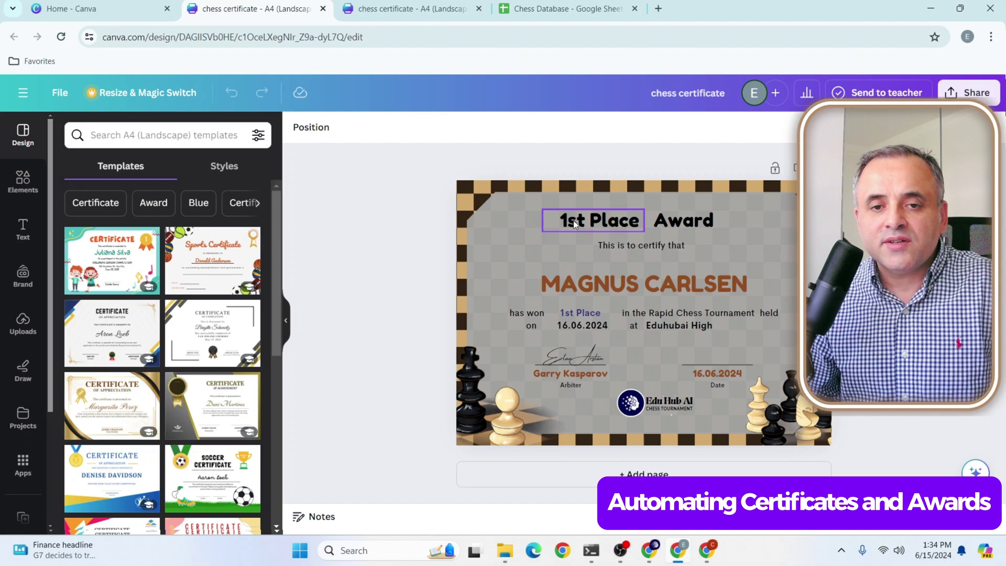
click(600, 290)
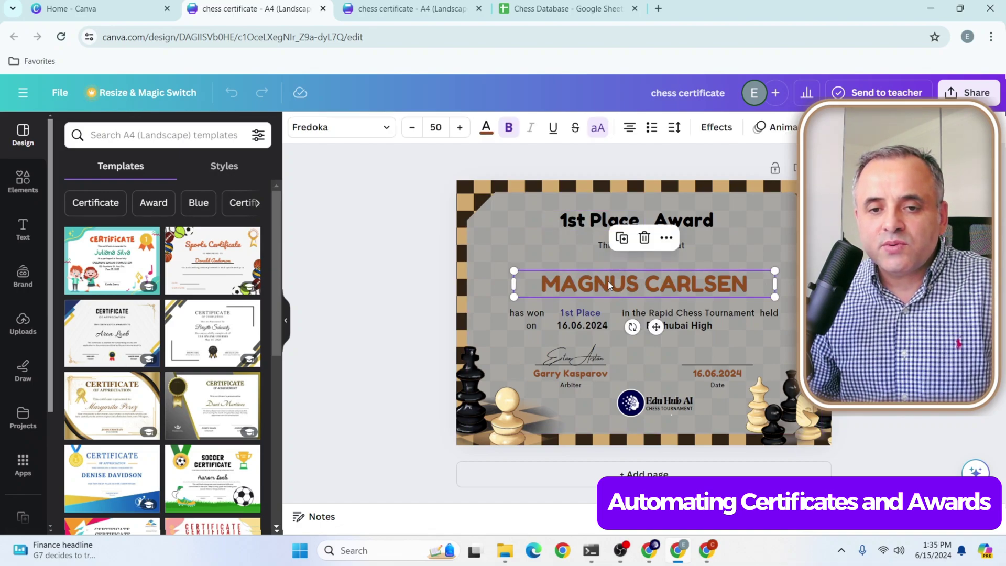
click(580, 313)
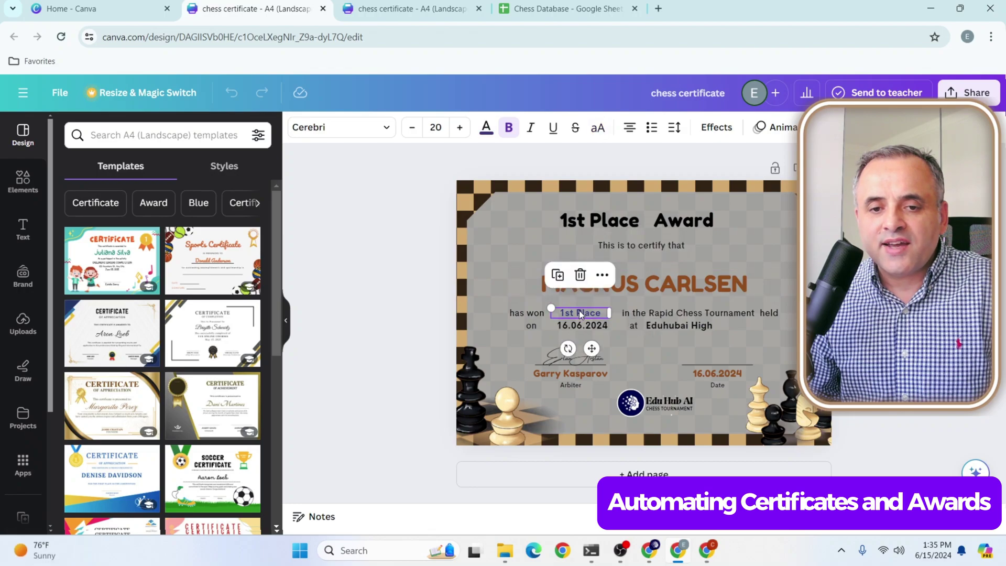
click(577, 325)
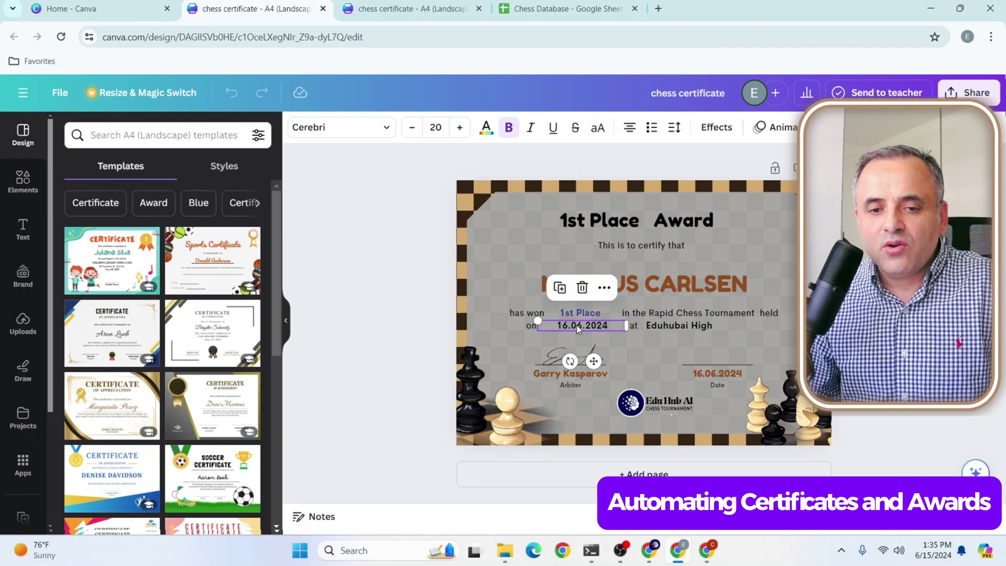
click(712, 373)
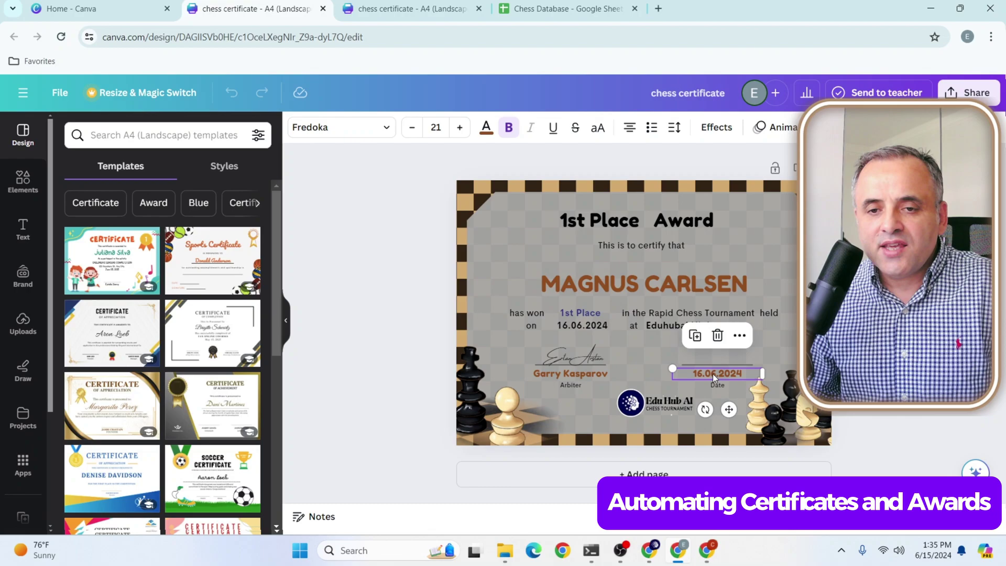
click(714, 310)
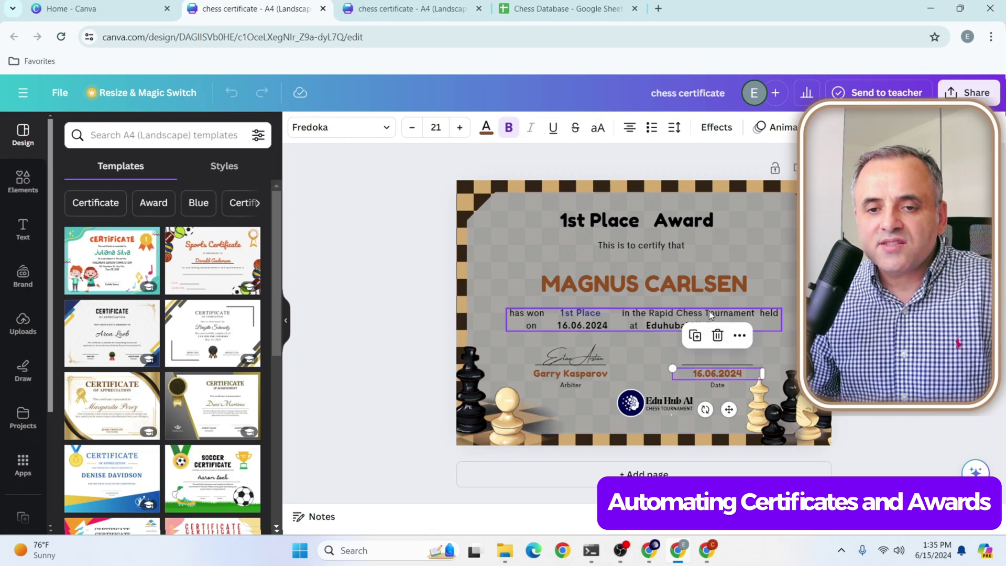
click(627, 243)
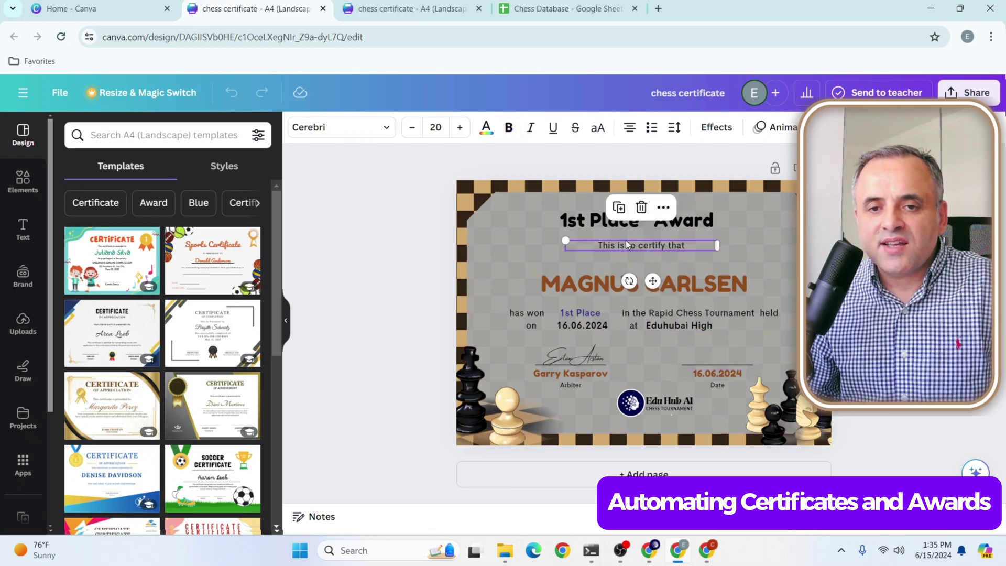
click(711, 222)
click(671, 247)
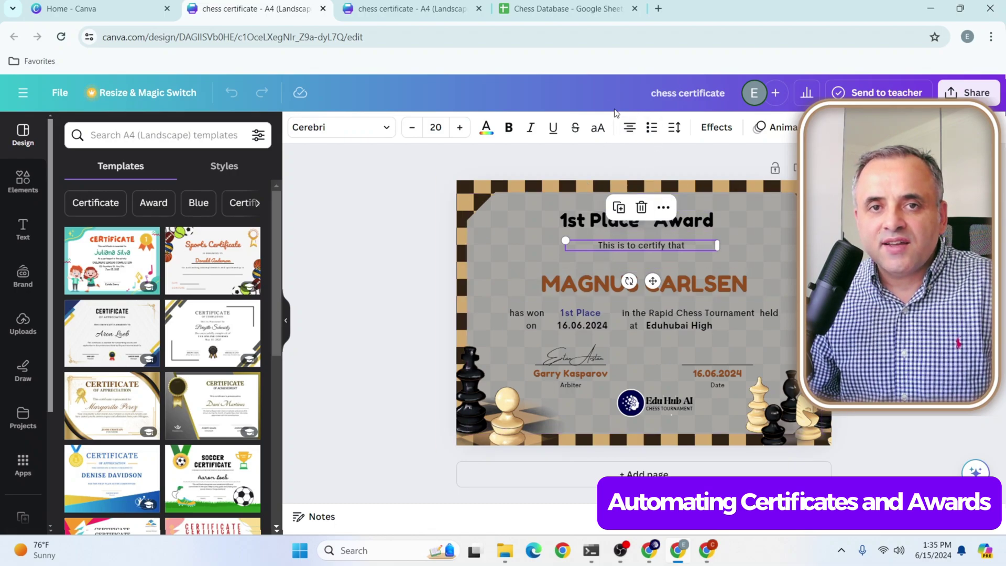
Review the Chess Database sheet's names, positions, schools and dates in A1:D6.
click(564, 11)
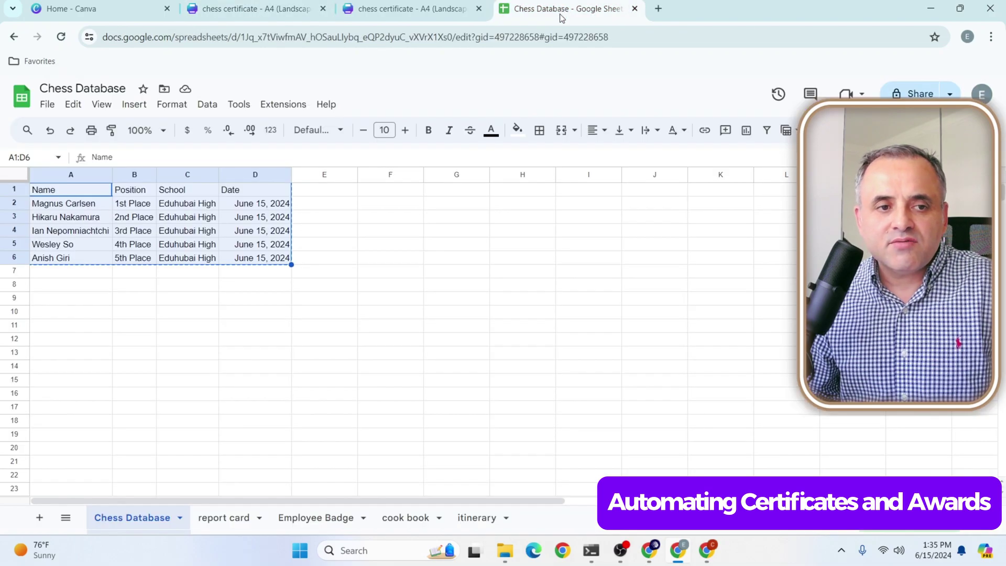
click(282, 288)
click(86, 196)
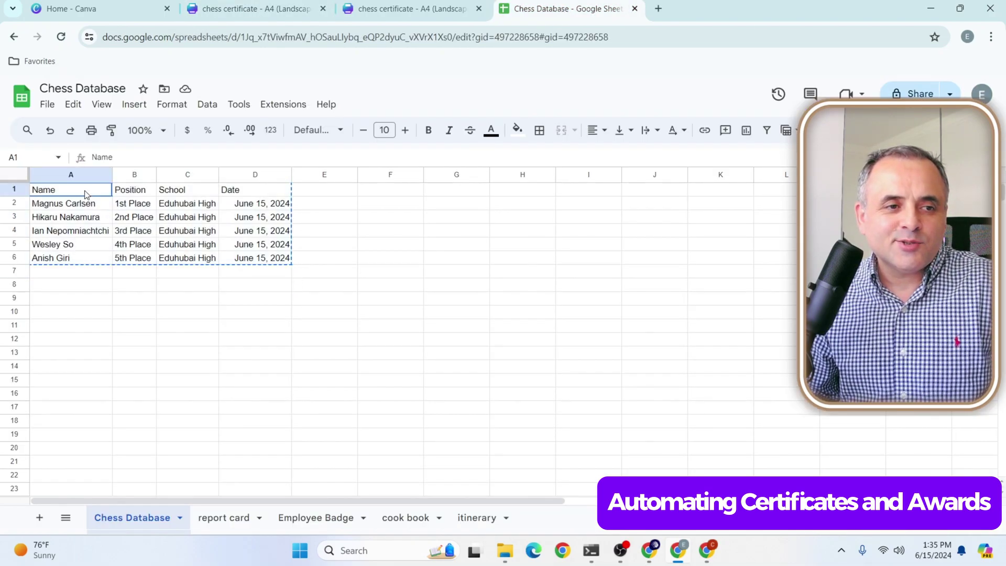
click(83, 205)
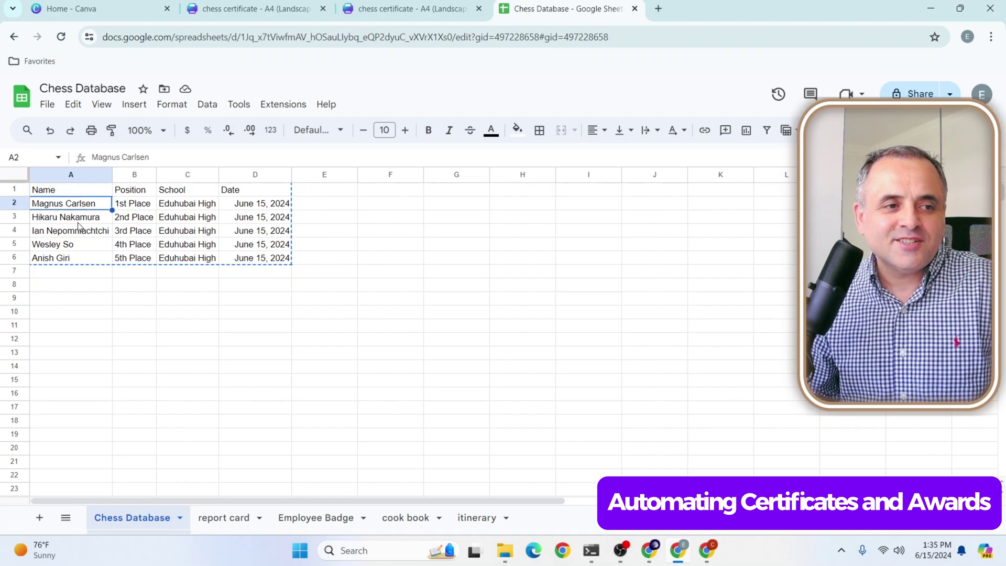
click(81, 220)
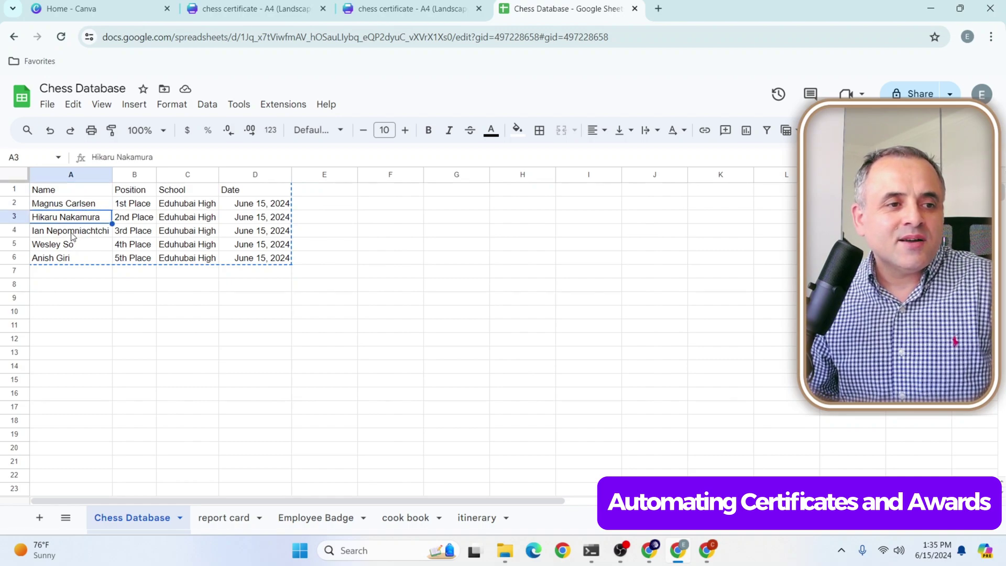
click(66, 262)
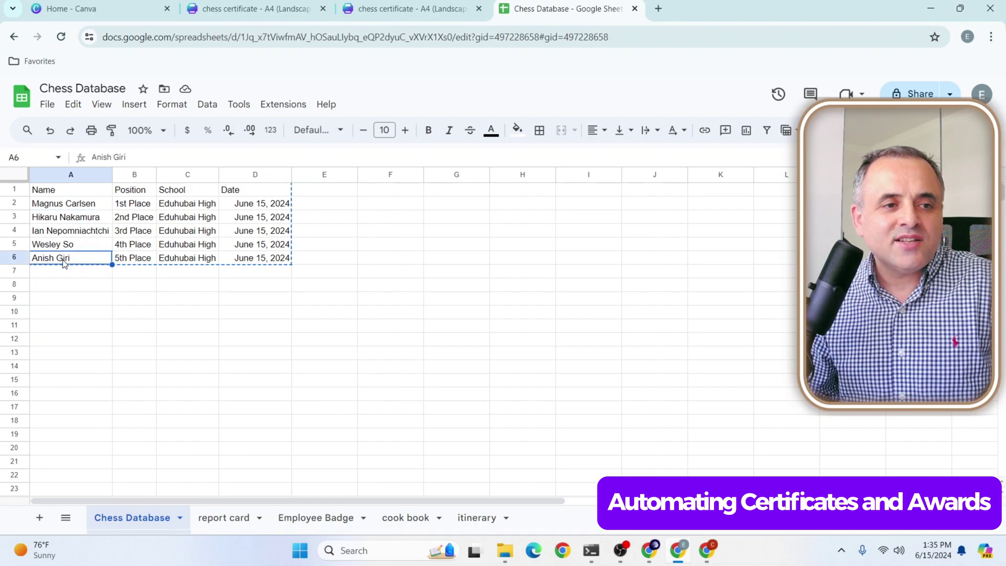
drag(133, 206, 130, 262)
drag(184, 205, 182, 262)
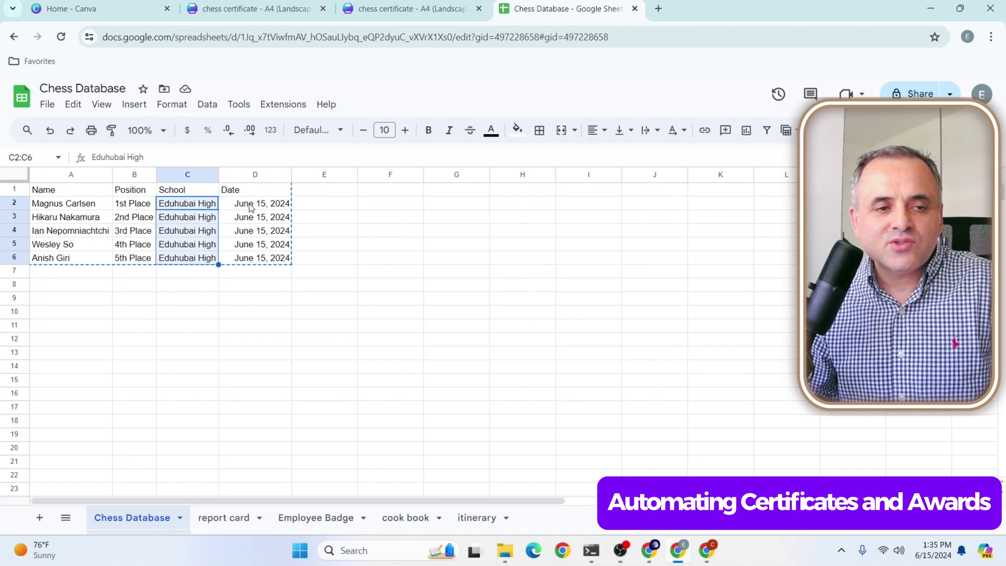
drag(250, 208, 252, 260)
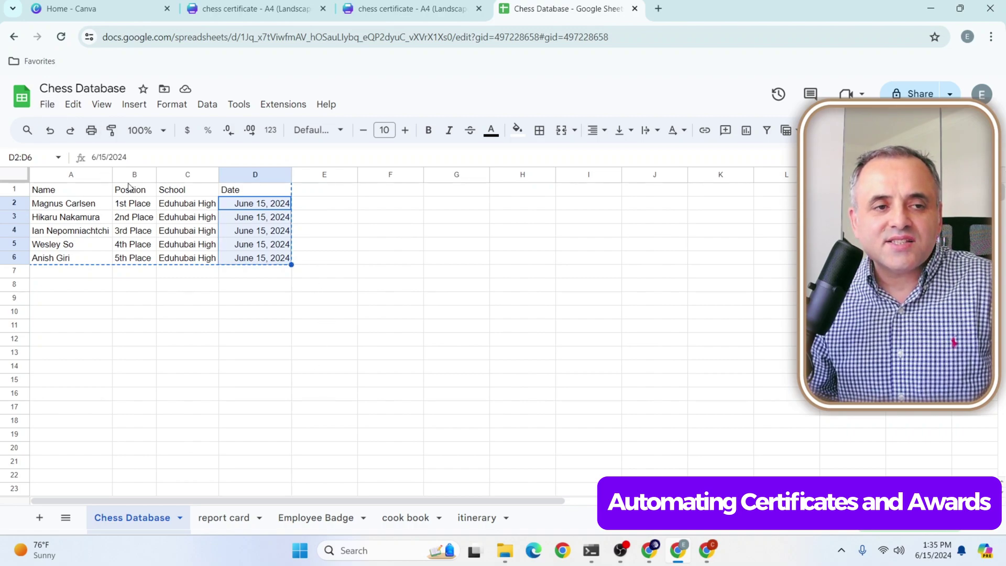
Download the sheet as Comma Separated Values (.csv).
click(46, 109)
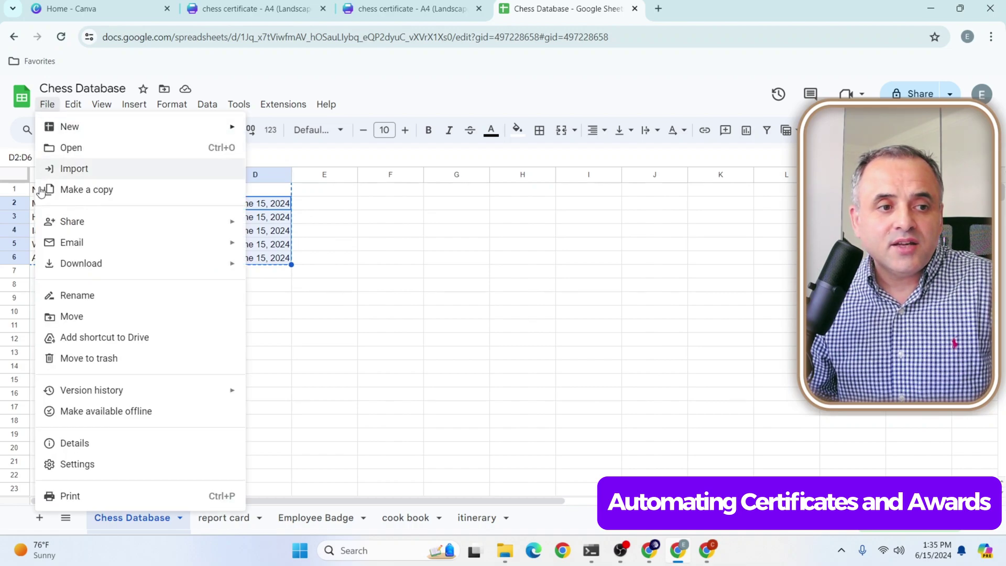
mouse_move(63, 273)
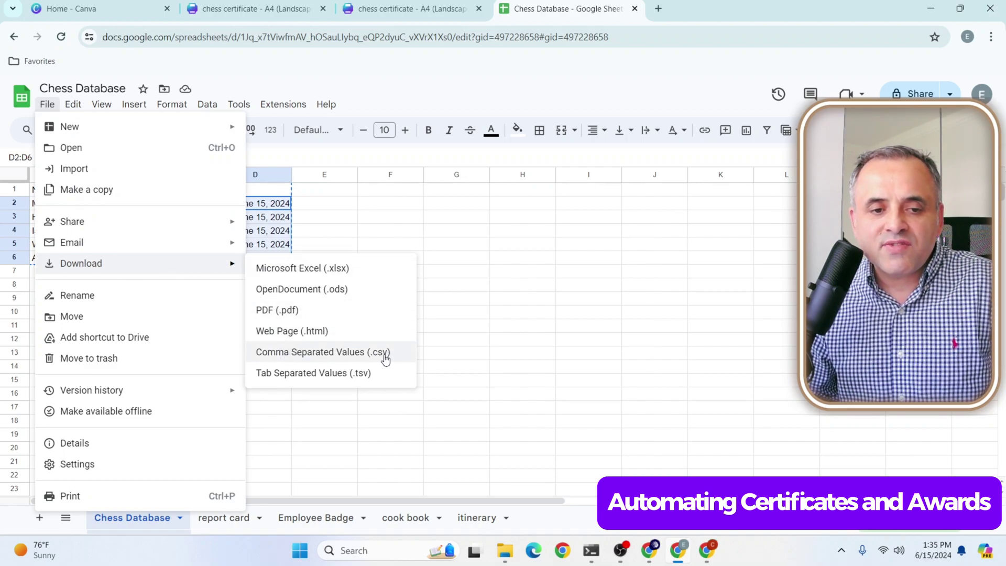
click(350, 358)
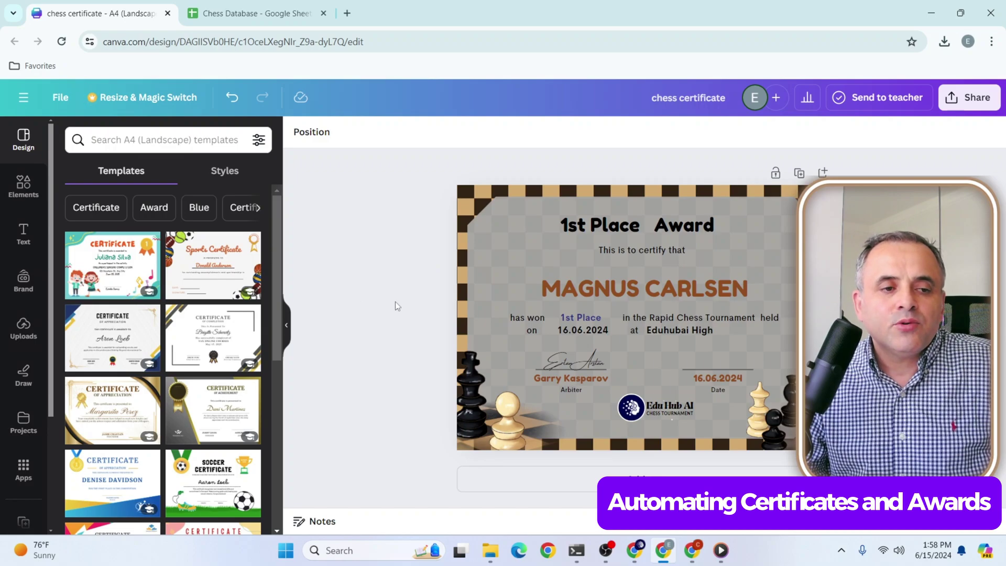
Return to the chess certificate design and launch Bulk create from the Apps panel.
click(272, 15)
click(154, 15)
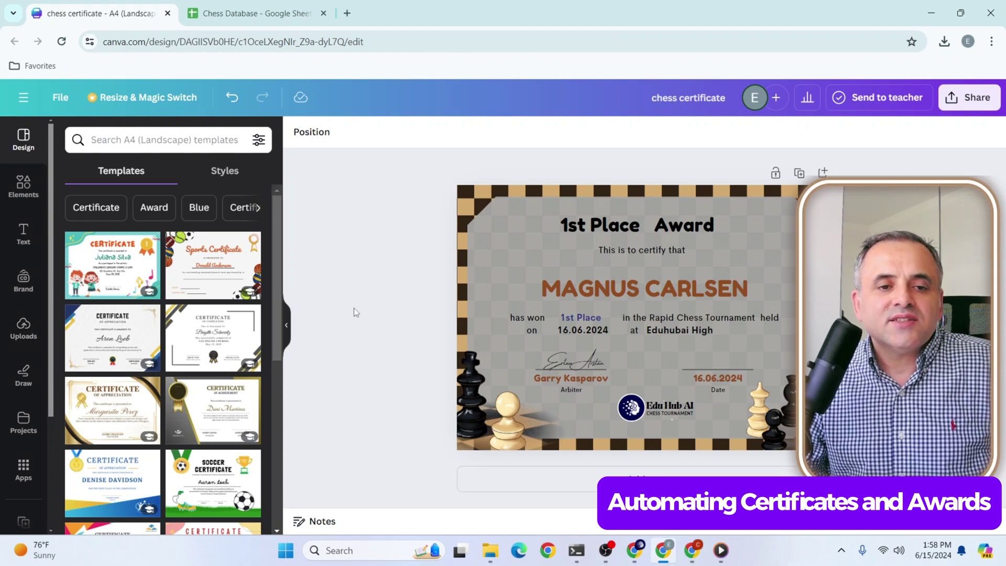
click(561, 287)
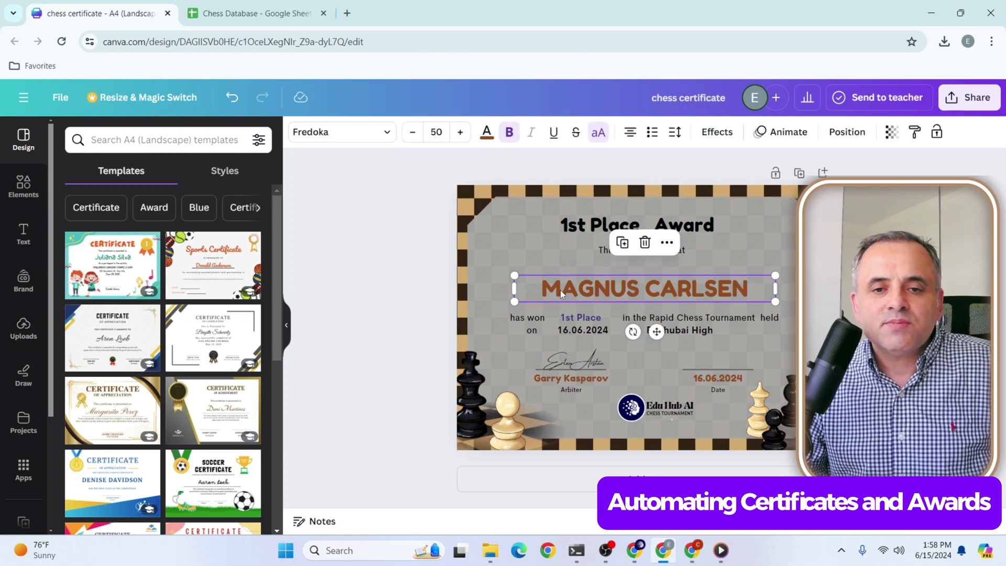
click(554, 224)
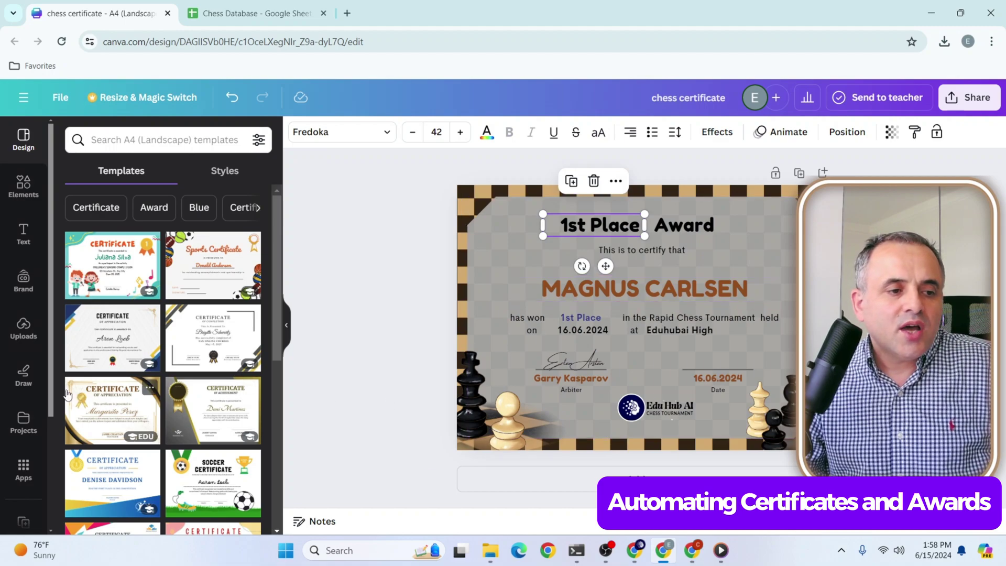
scroll(21, 440, down, 3)
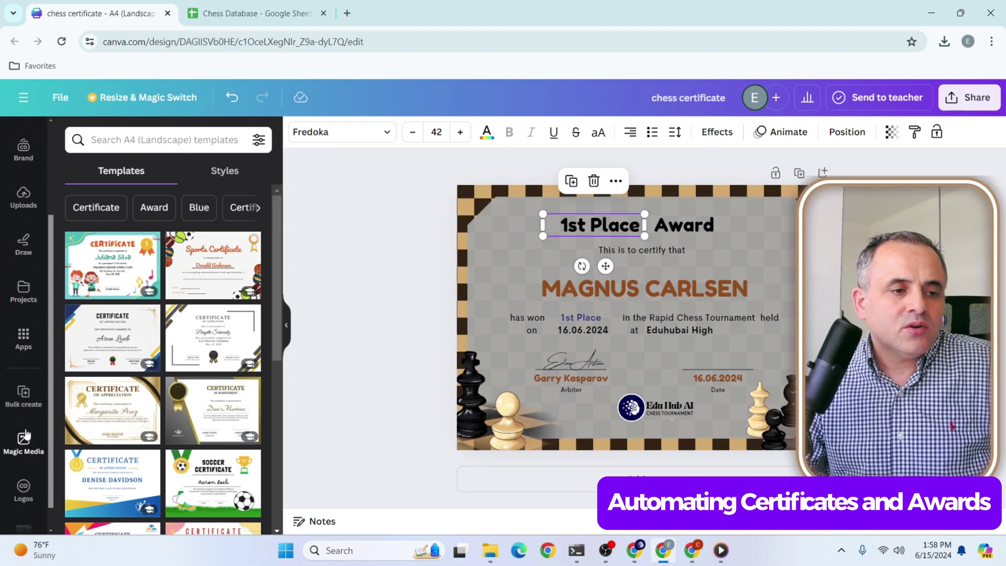
click(22, 341)
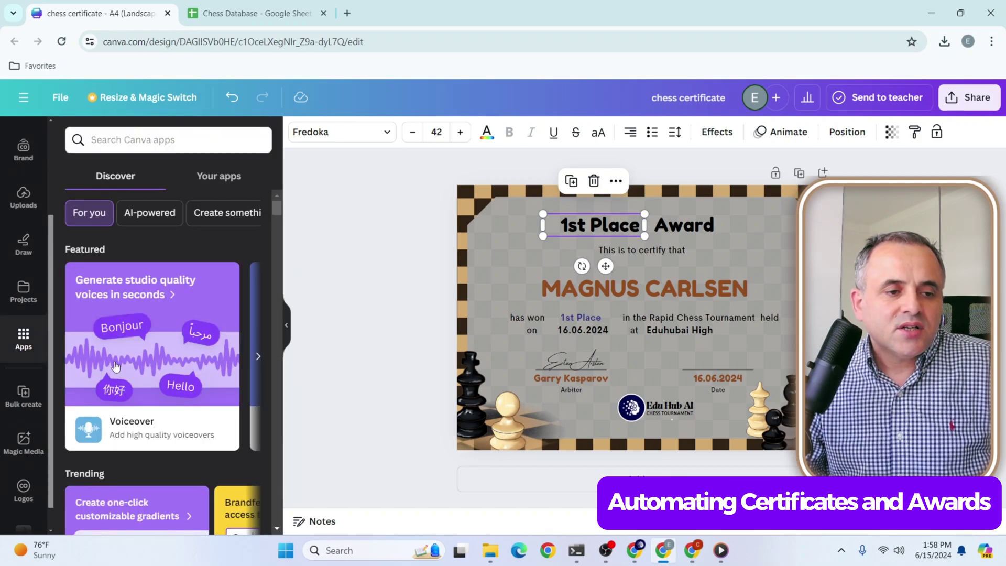
scroll(115, 369, down, 5)
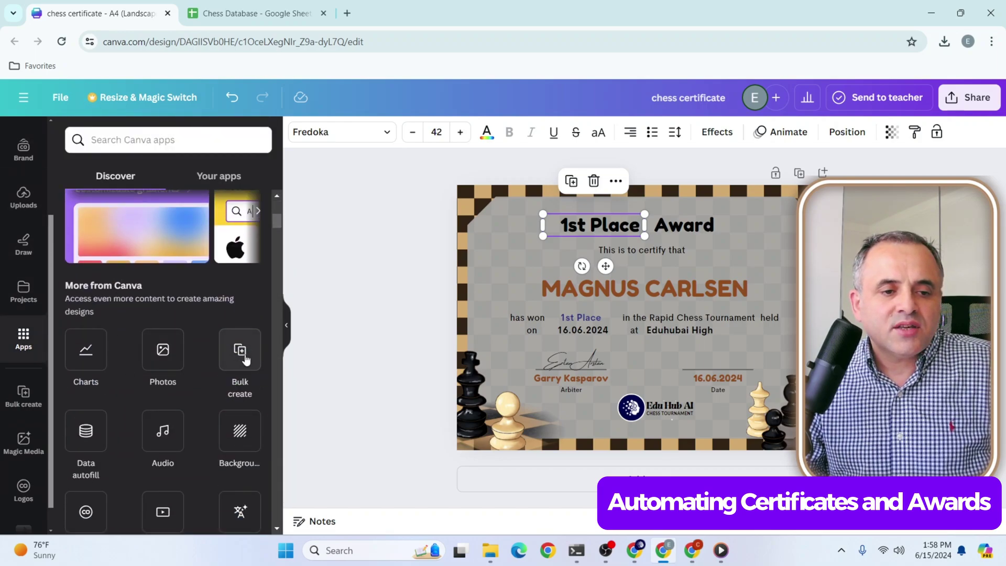
click(243, 356)
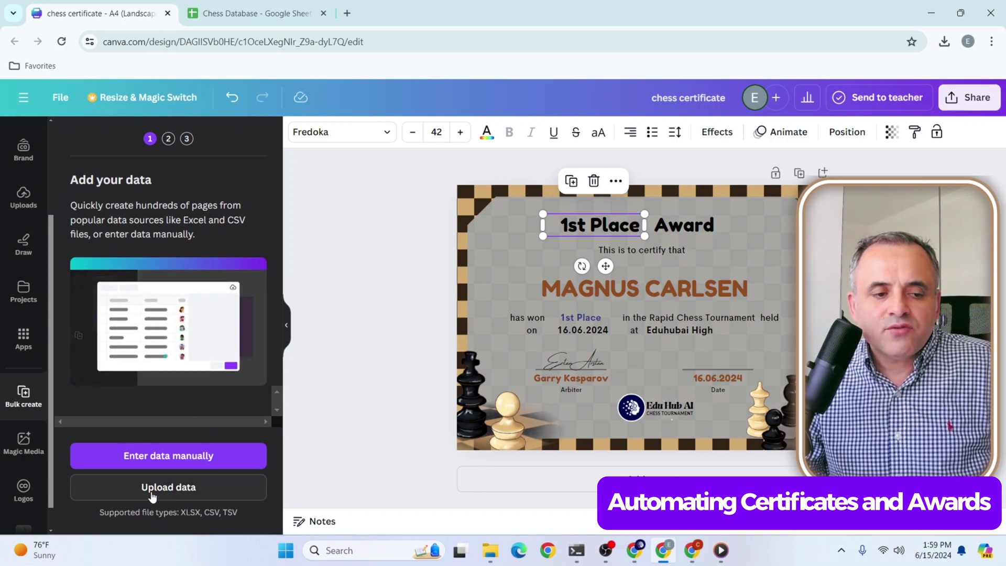
click(159, 457)
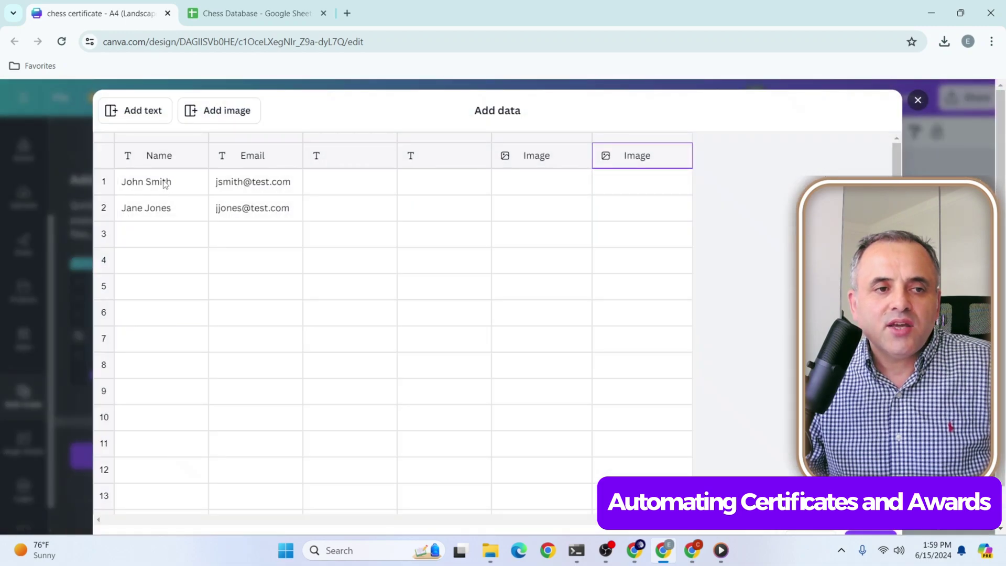
click(151, 189)
click(157, 208)
click(267, 190)
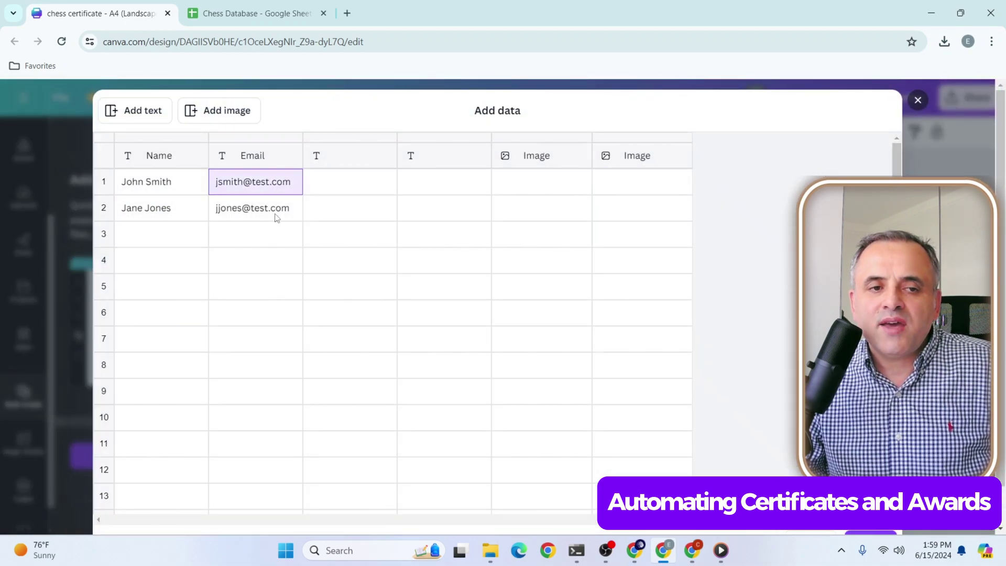
click(259, 210)
click(139, 111)
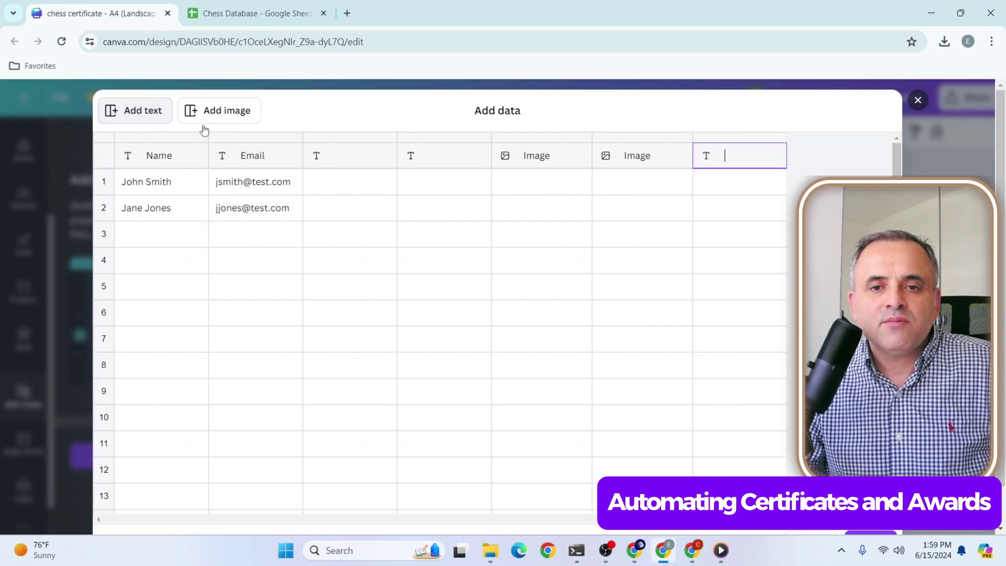
click(254, 118)
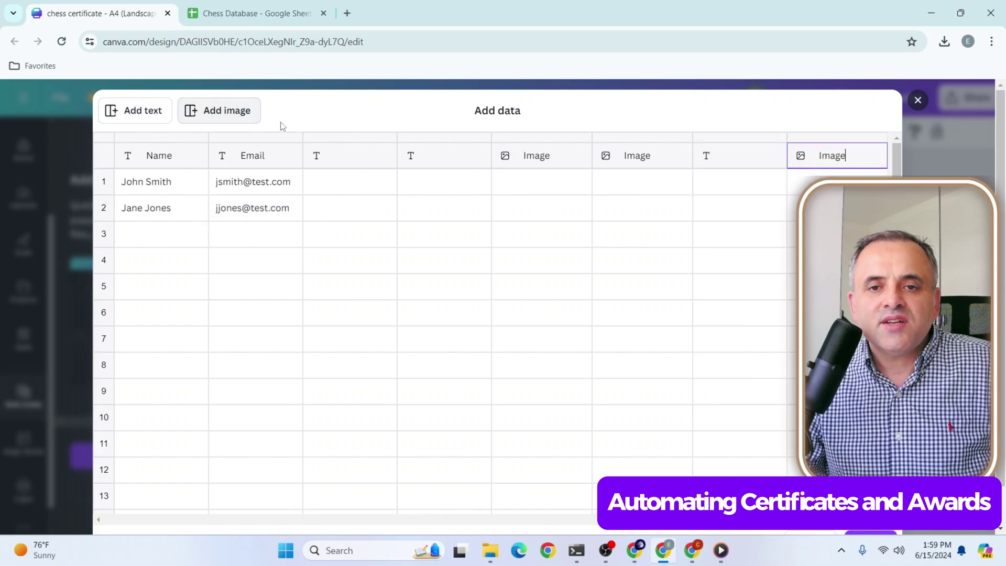
click(837, 182)
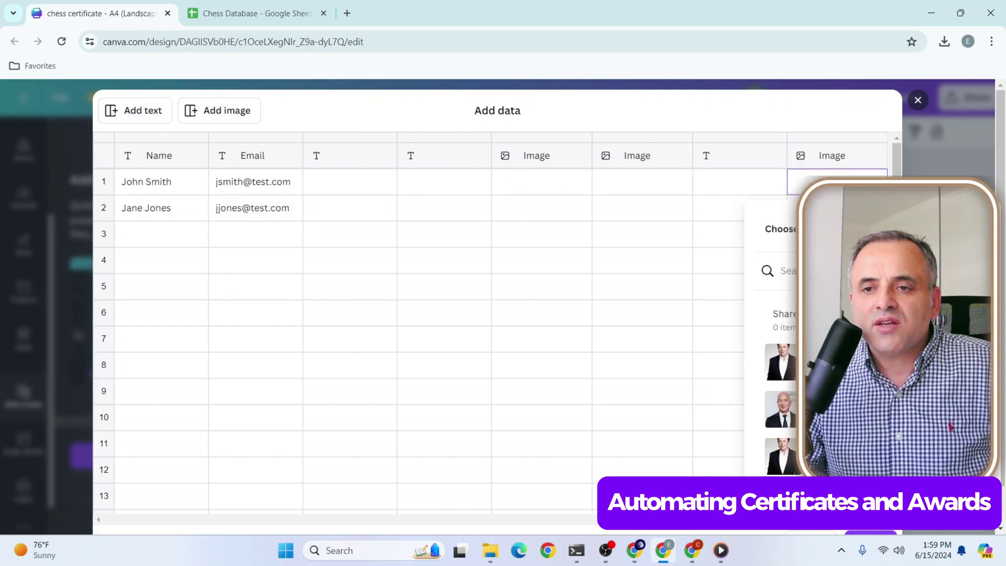
key(Escape)
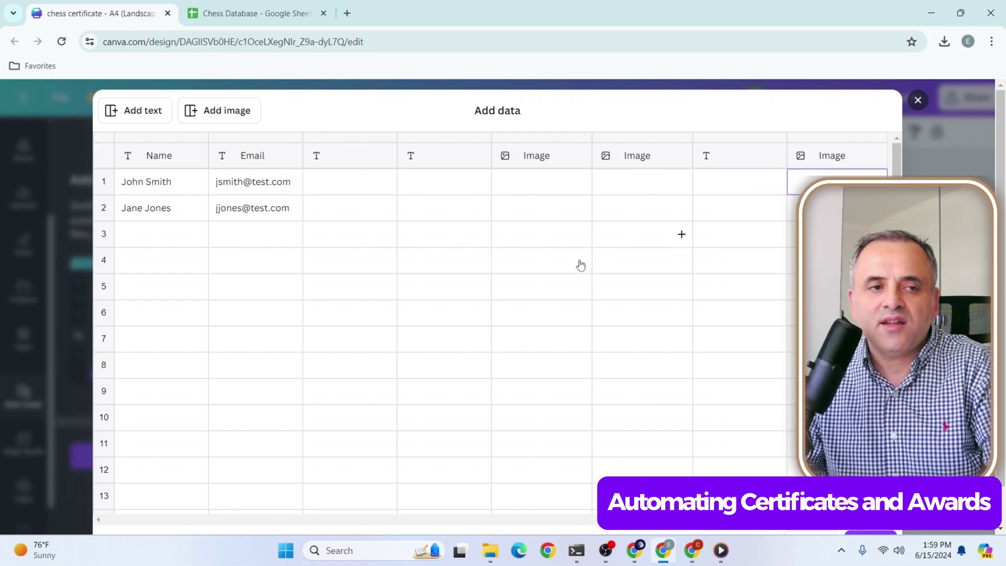
click(918, 101)
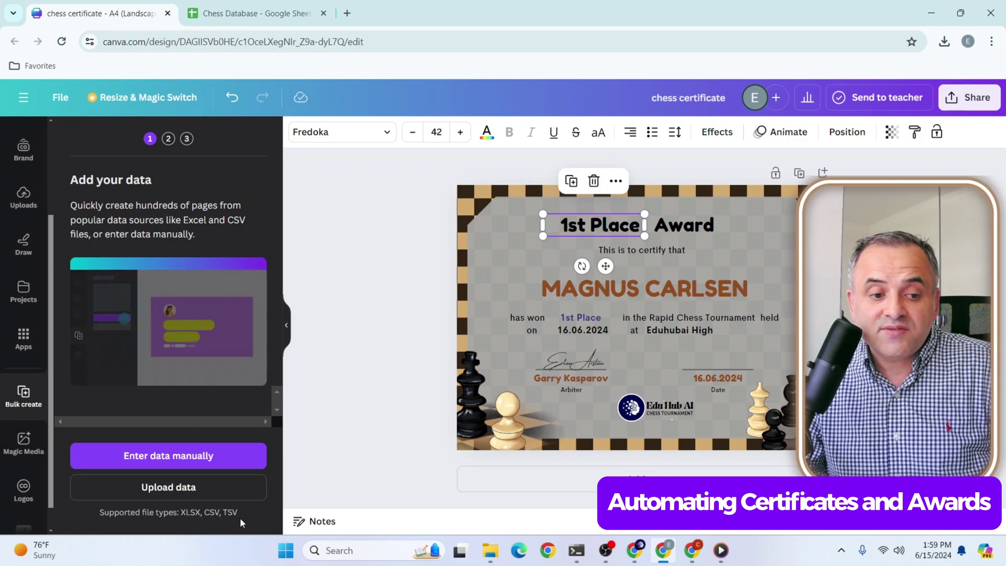
Upload 'Chess Database - Chess Database.csv' from Downloads as the bulk data source.
click(167, 487)
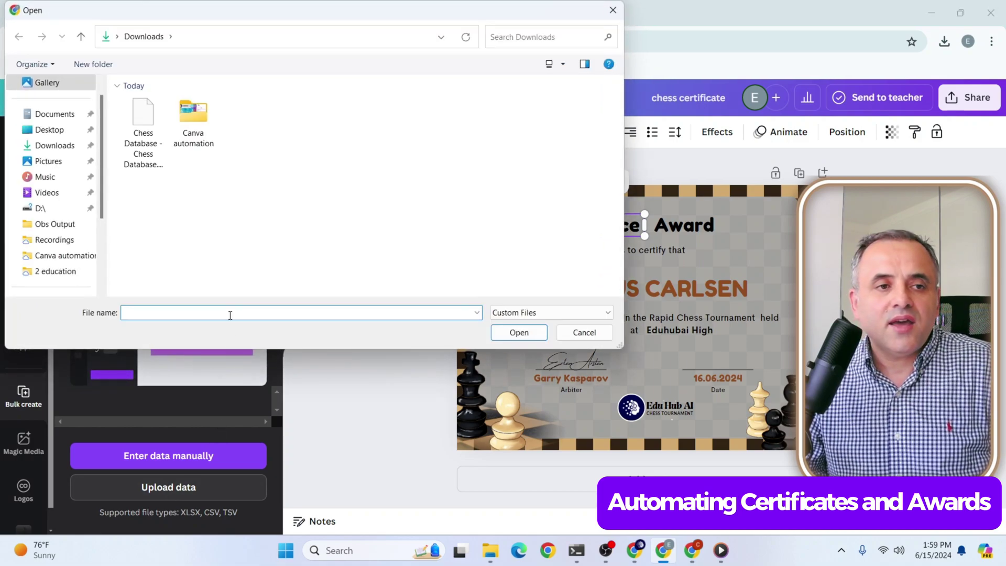
click(143, 128)
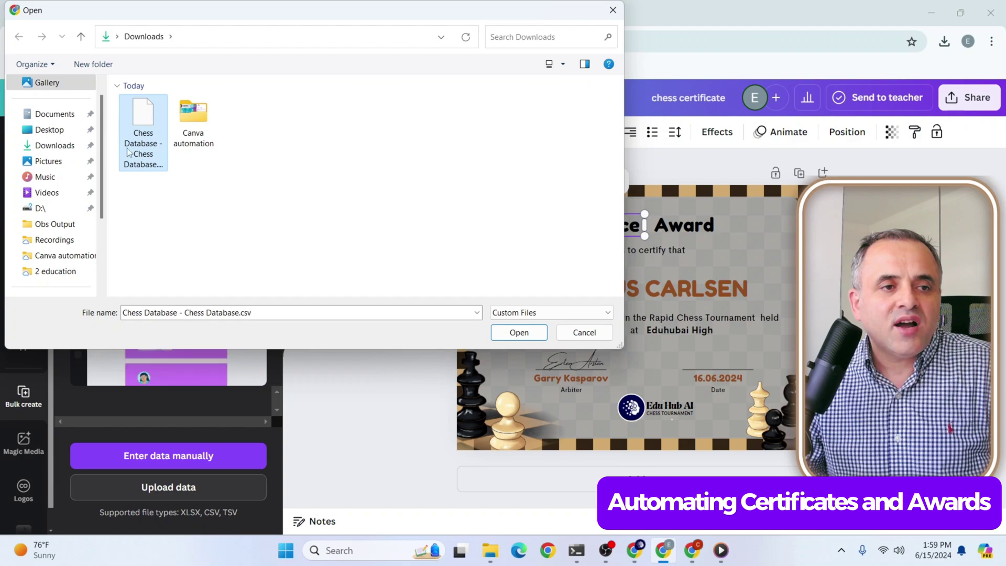
click(504, 332)
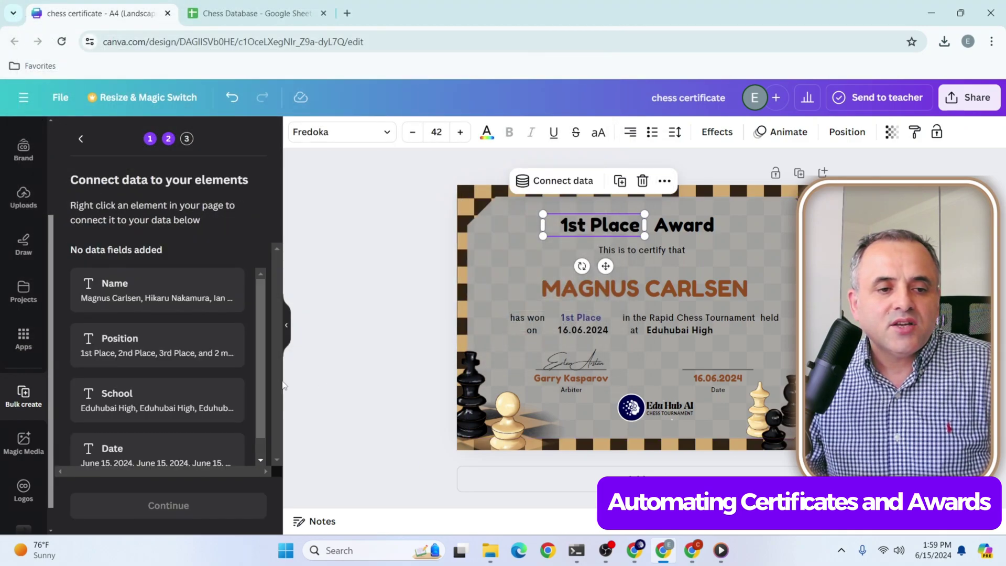
Link the 1st Place heading to Position and the MAGNUS CARLSEN name to Name.
scroll(269, 398, down, 1)
scroll(268, 378, up, 1)
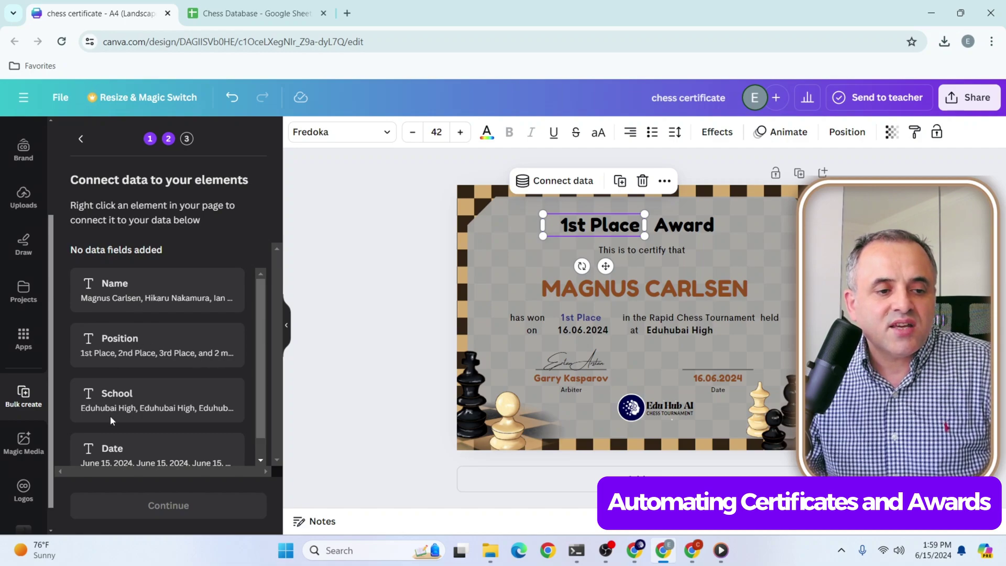
scroll(110, 419, down, 1)
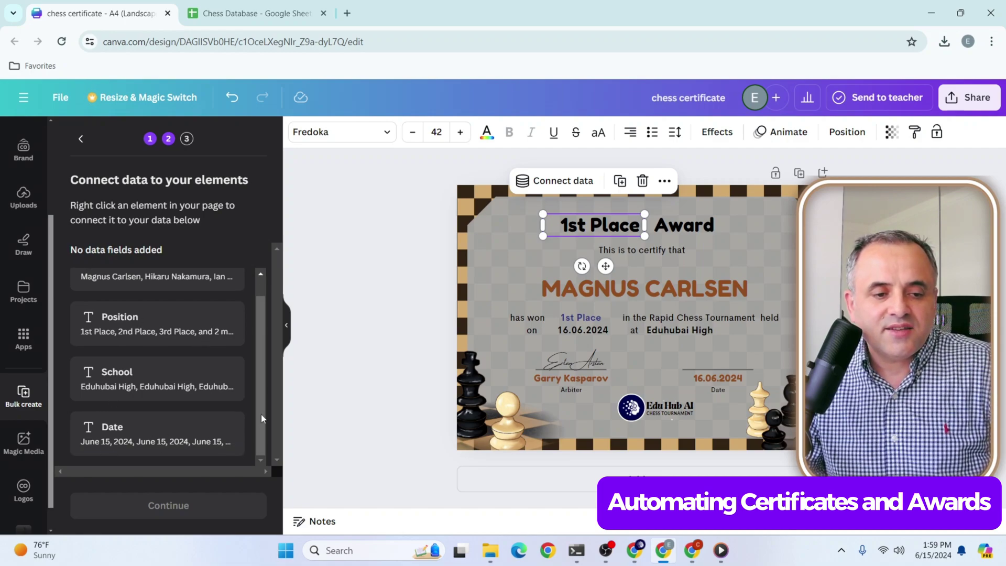
scroll(261, 398, up, 1)
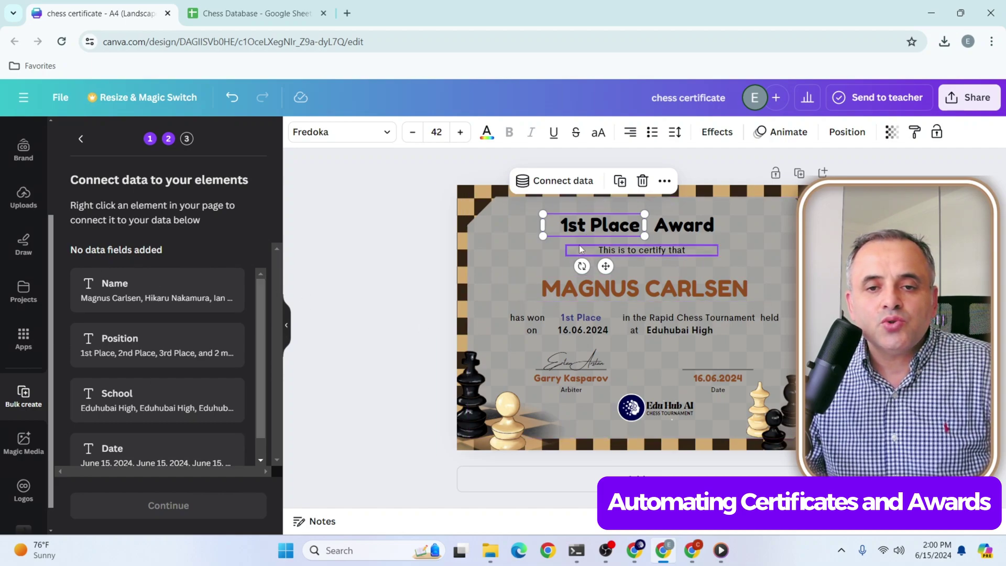
click(496, 315)
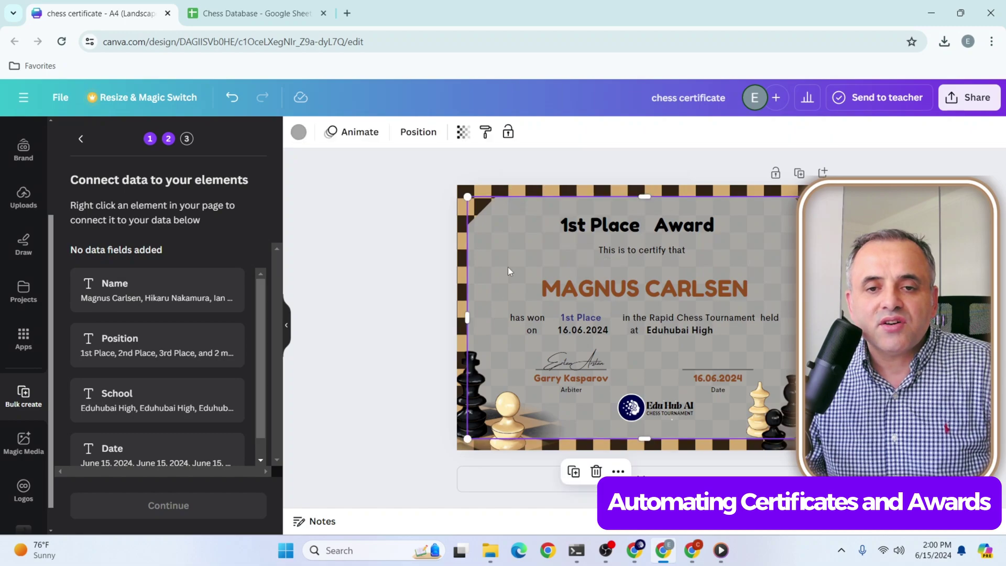
click(583, 227)
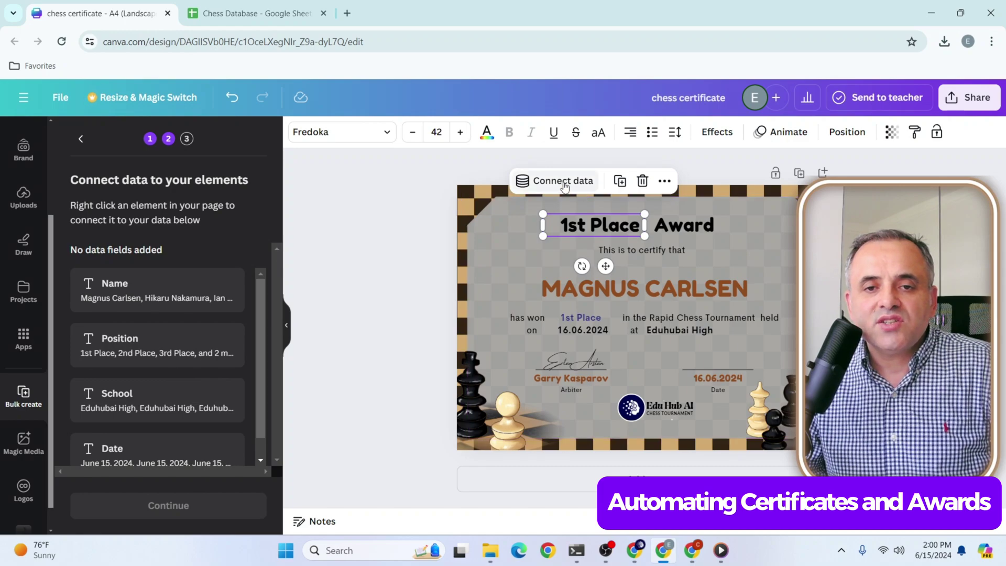
click(564, 184)
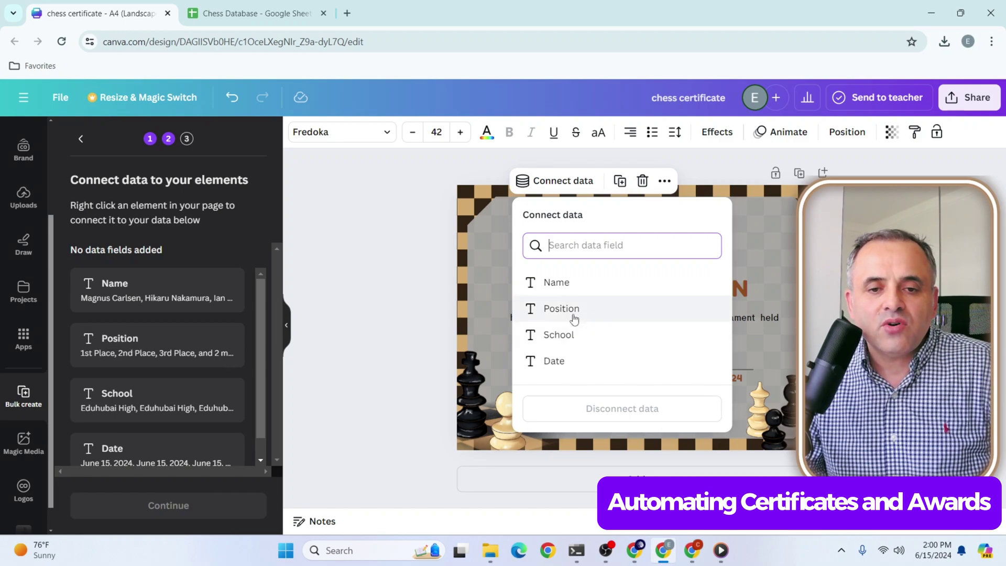
click(574, 314)
click(646, 294)
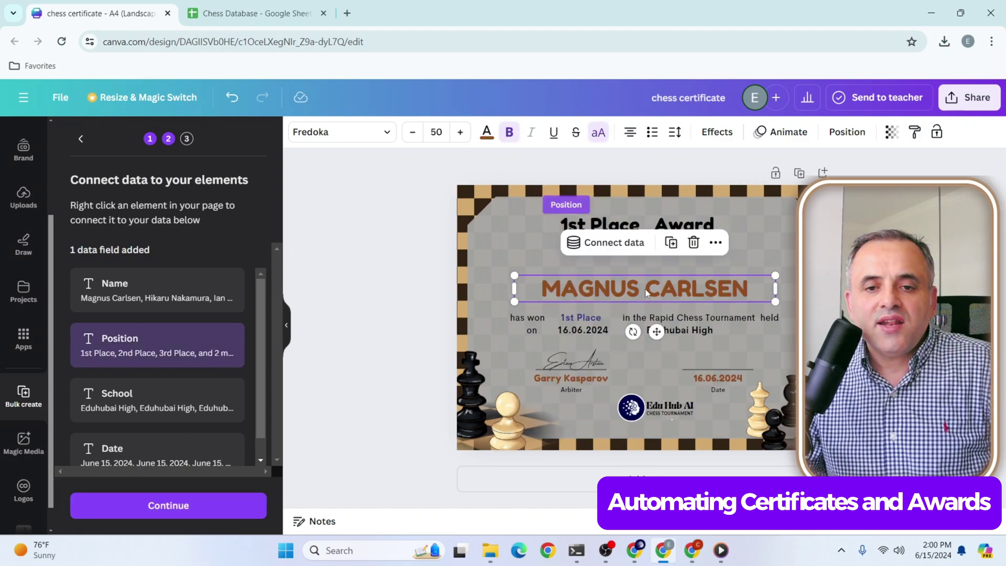
click(623, 245)
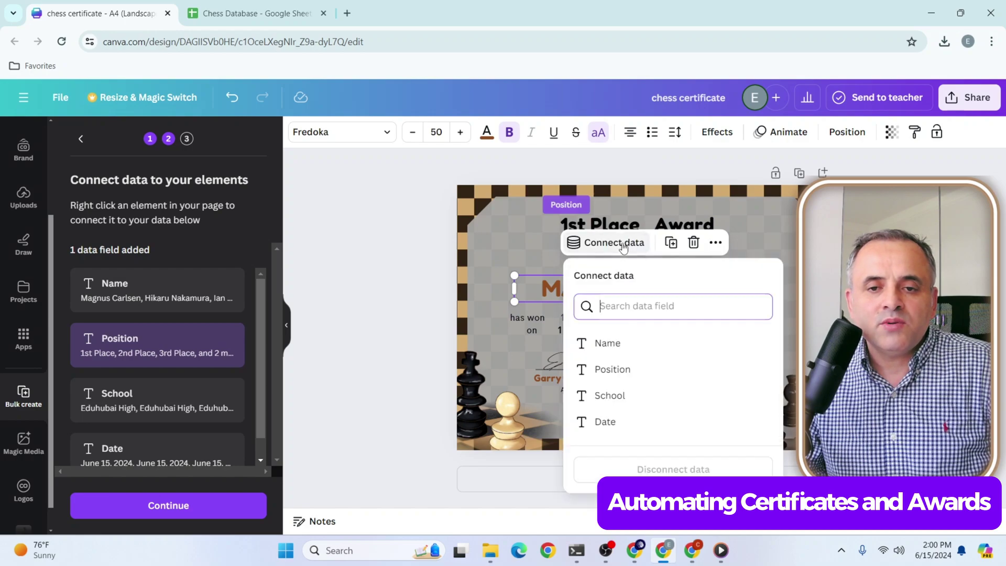
click(607, 345)
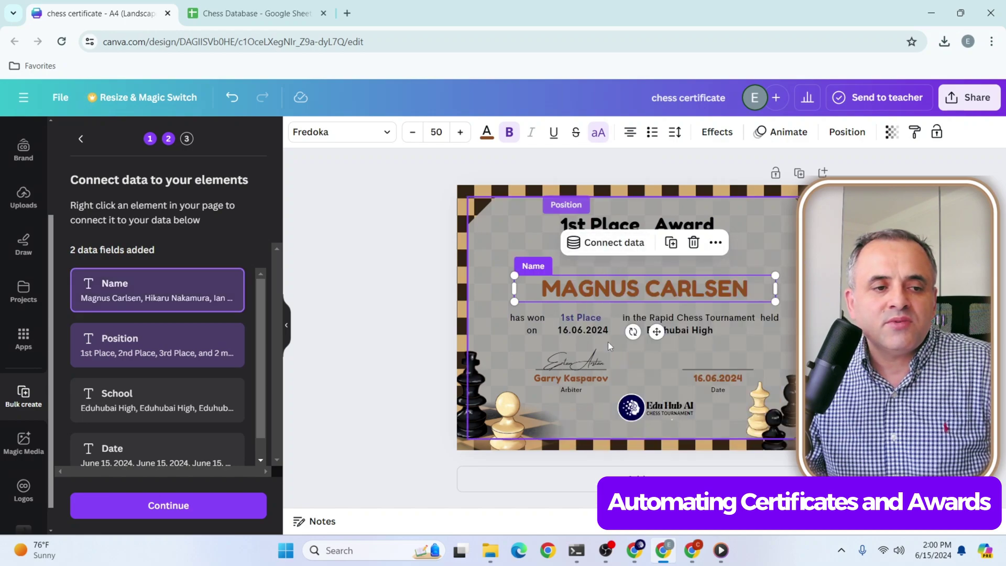
Link the sentence placing to Position, both dates to Date, and Eduhubai High to School.
click(575, 320)
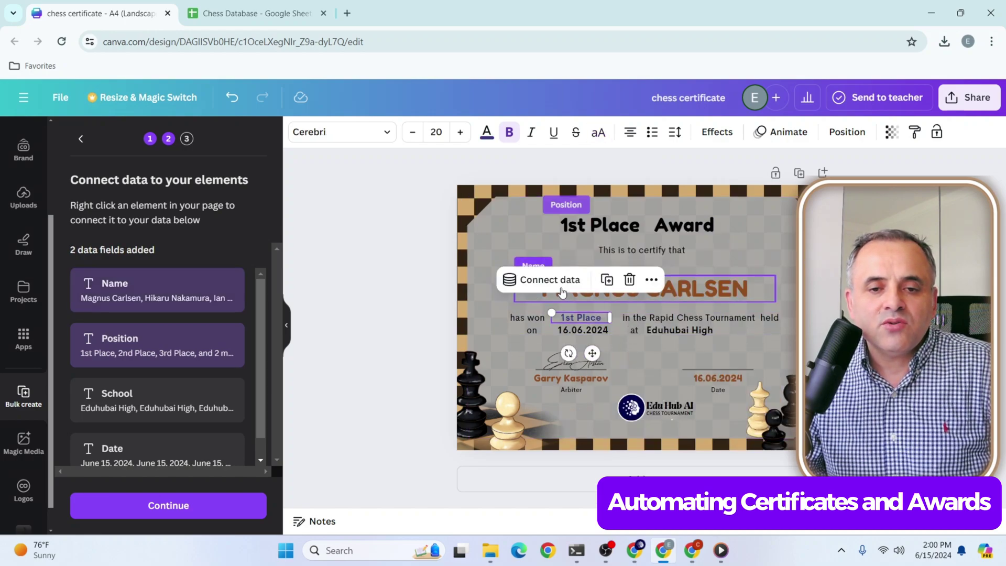
click(552, 280)
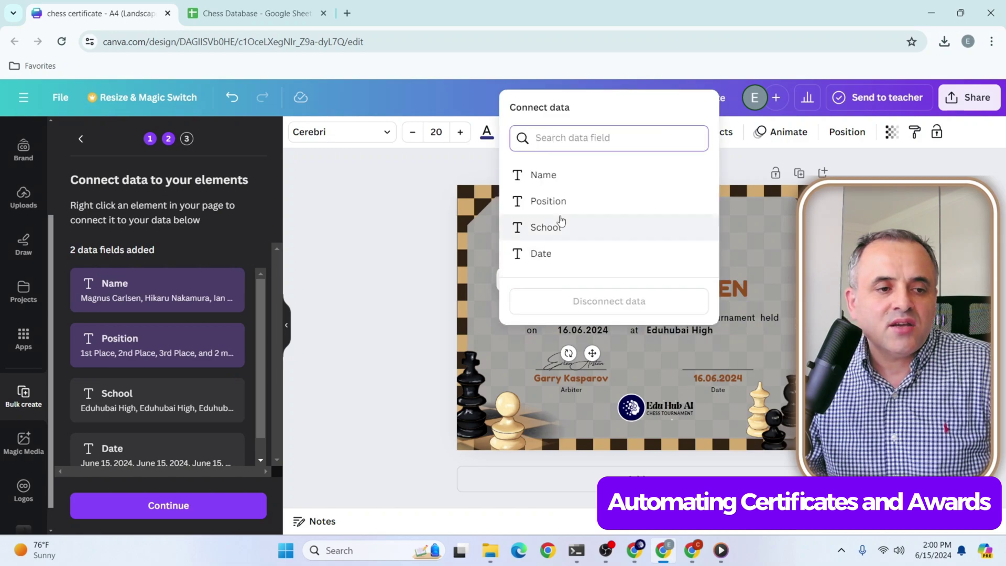
click(550, 201)
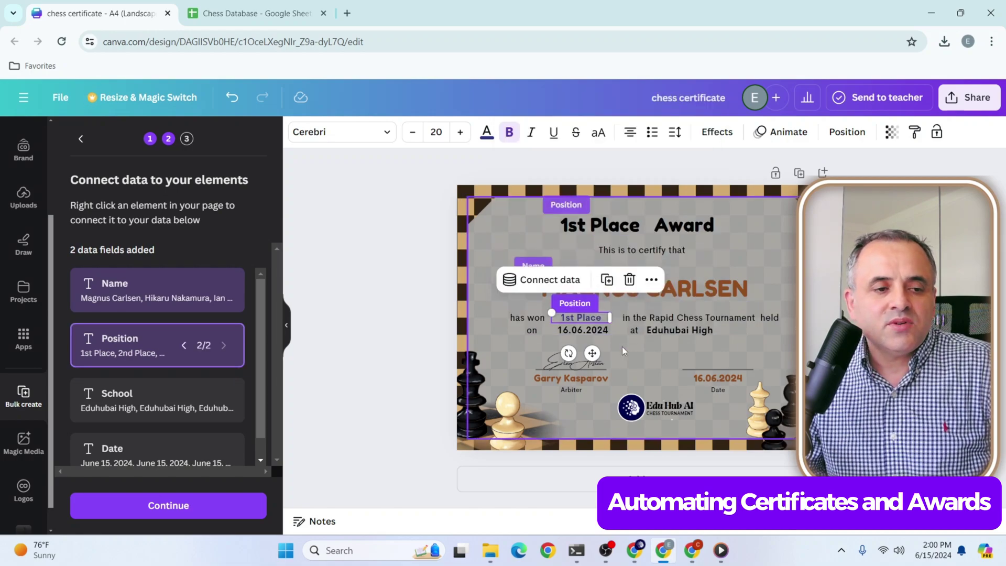
click(575, 331)
click(551, 292)
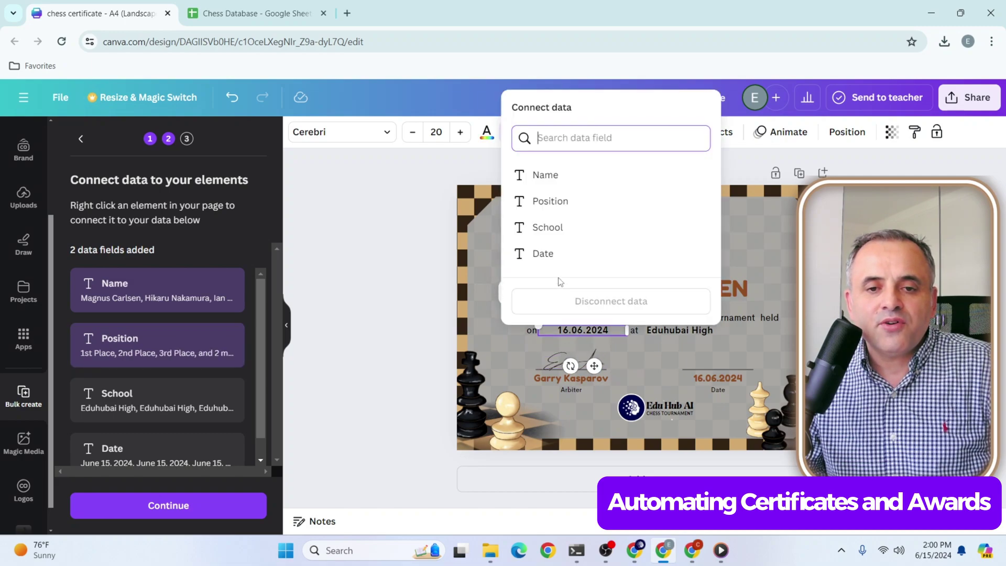
click(556, 253)
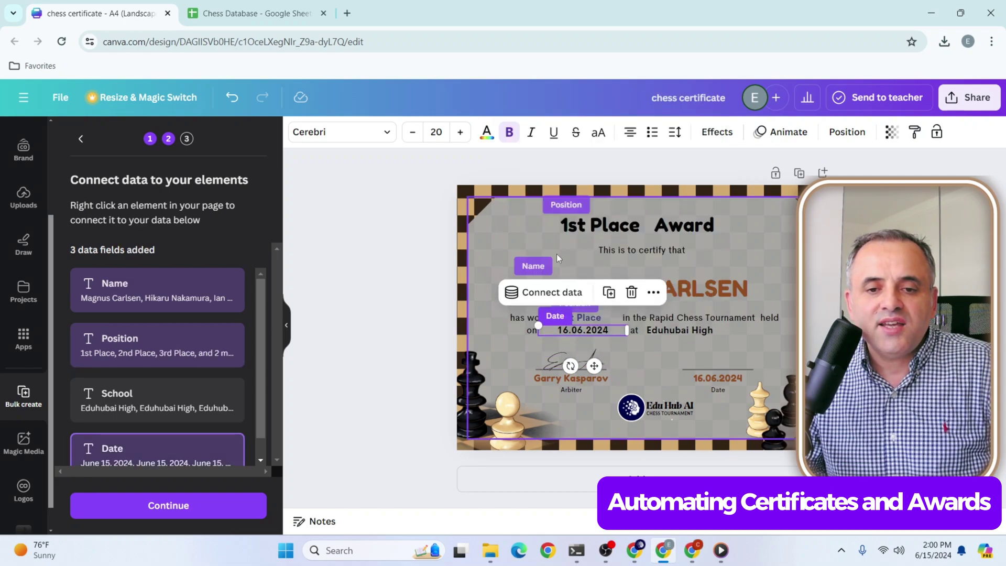
click(683, 336)
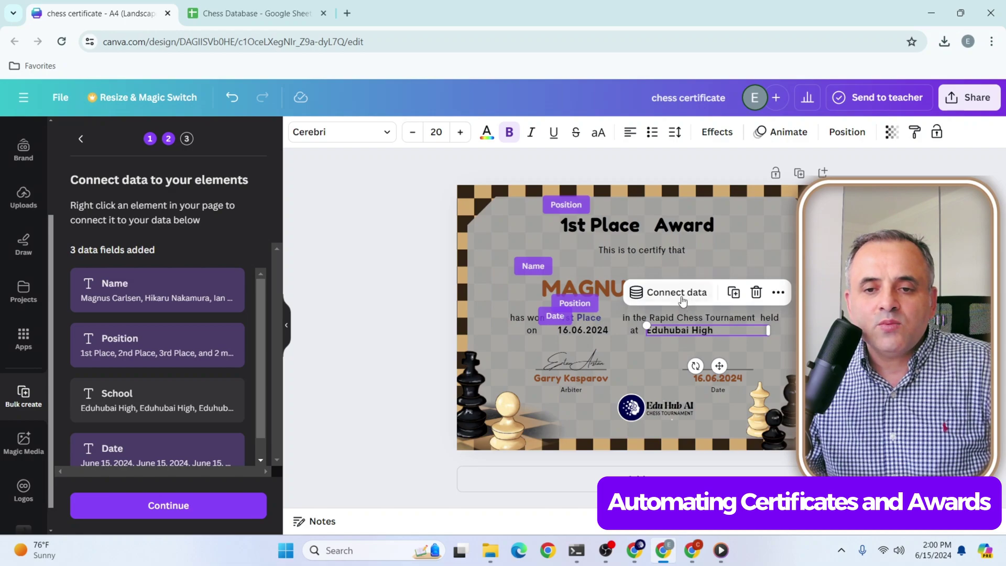
click(679, 292)
click(674, 227)
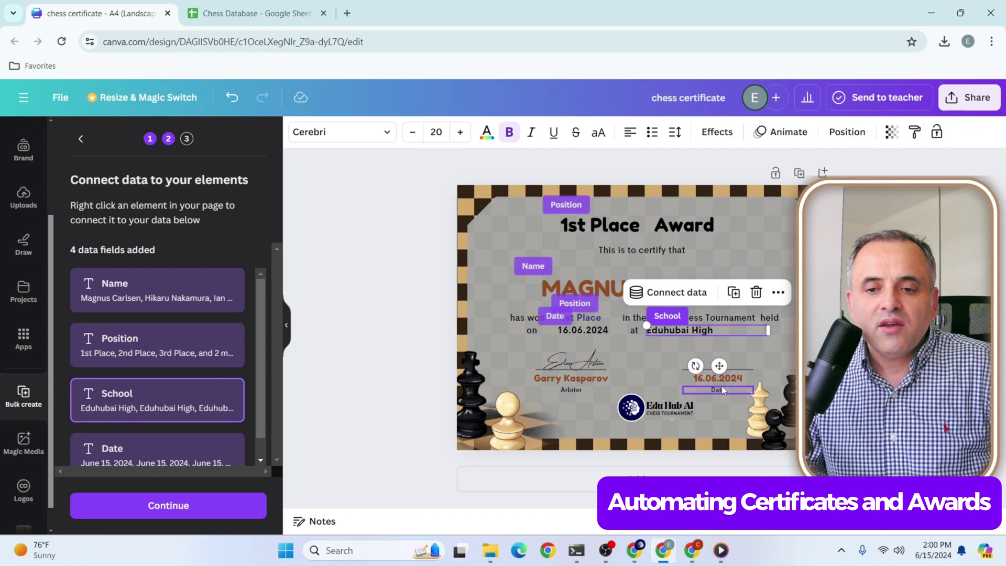
click(733, 381)
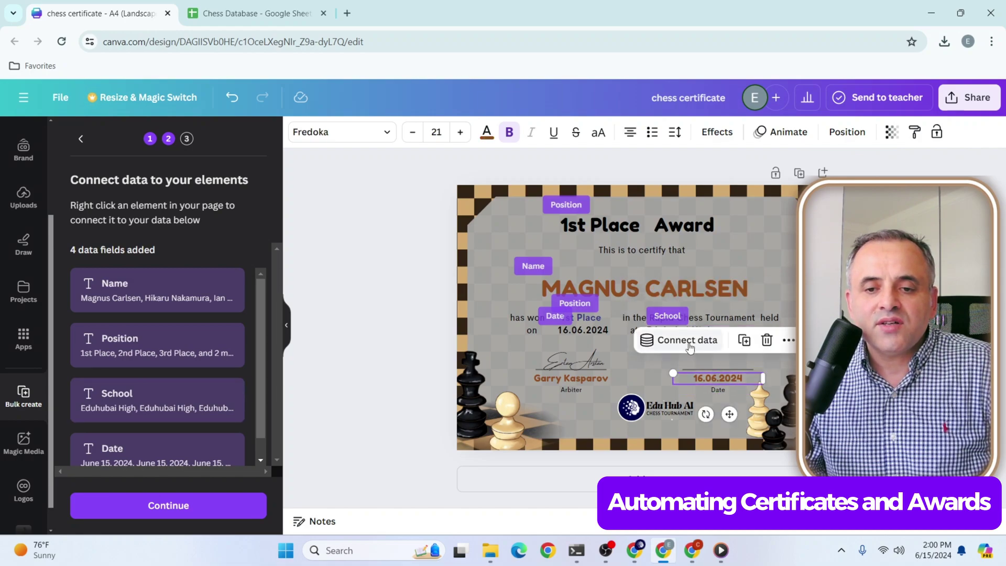
click(687, 341)
click(679, 254)
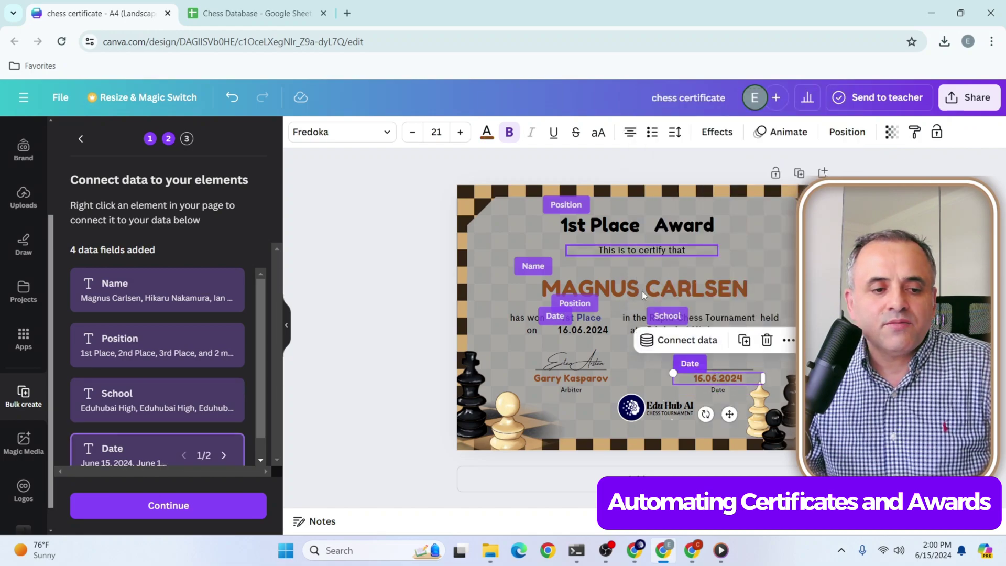
scroll(231, 433, down, 1)
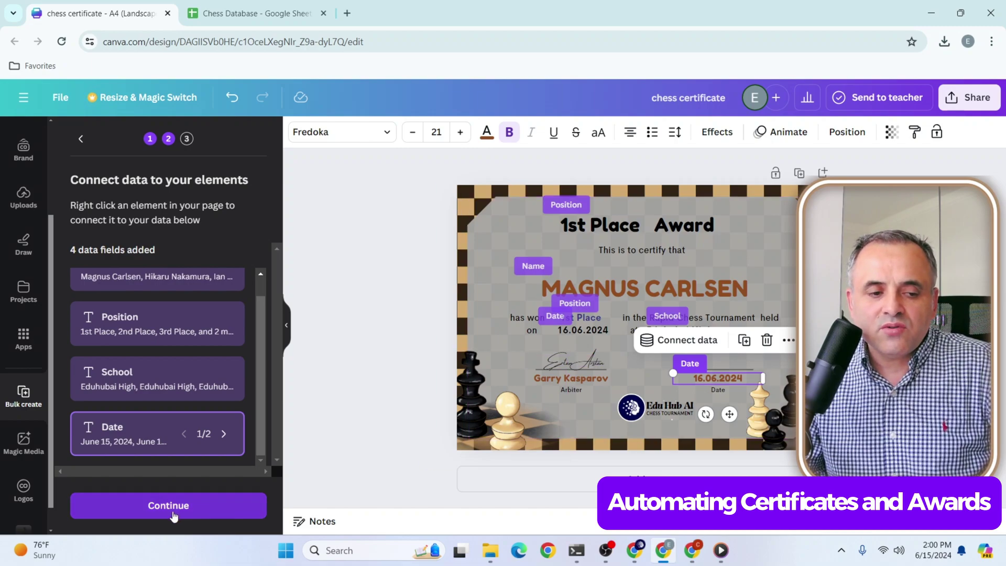
Continue with all rows checked and generate the 5 certificate designs.
click(174, 517)
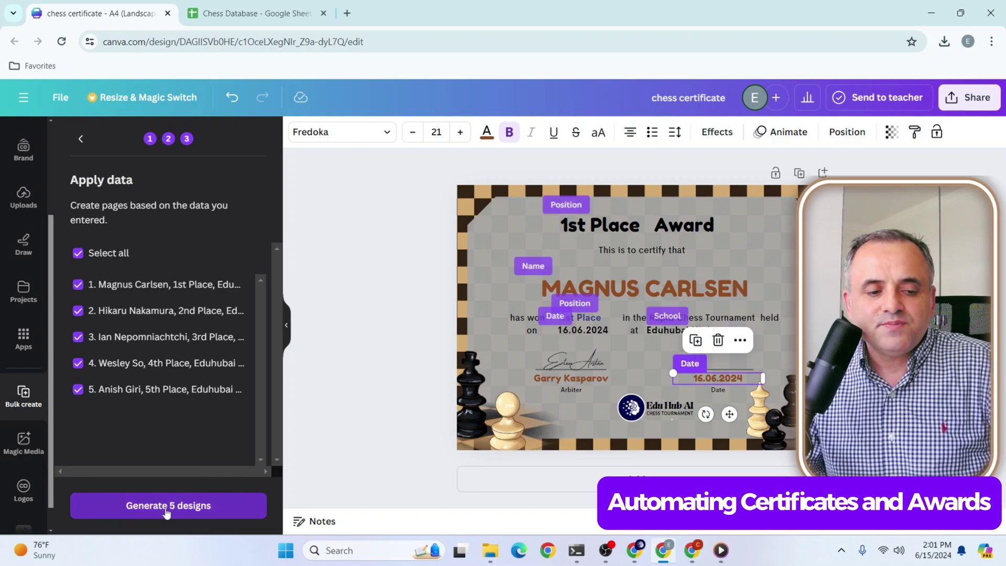
click(167, 512)
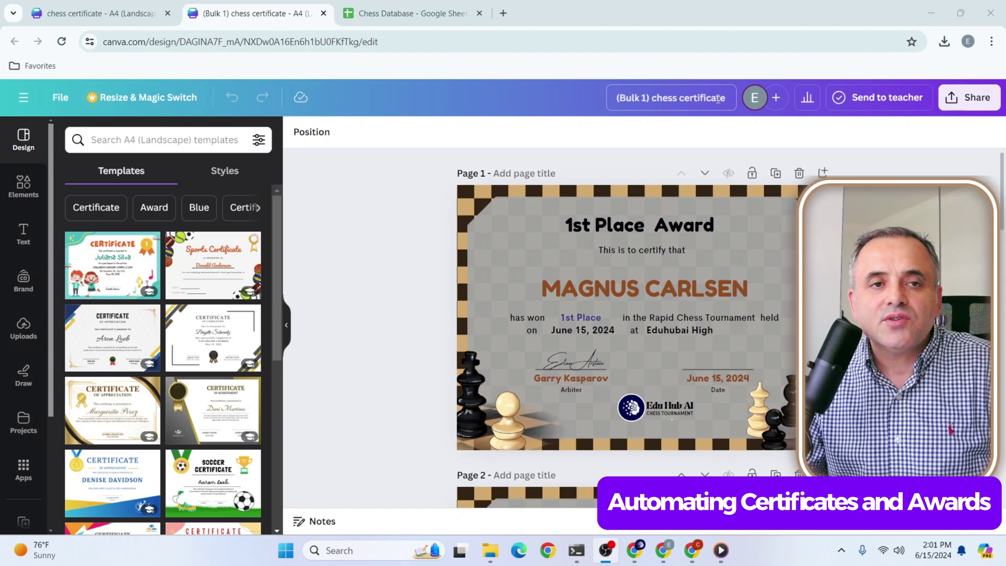
Scroll through pages 1–5 of the (Bulk 1) chess certificate, comparing against the spreadsheet.
key(ctrl+shift+Tab)
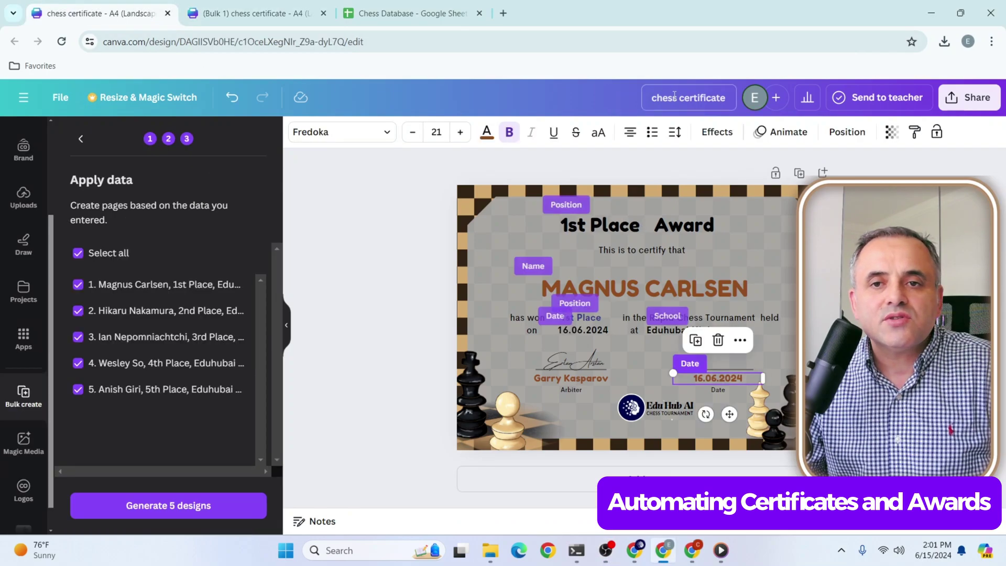
click(282, 16)
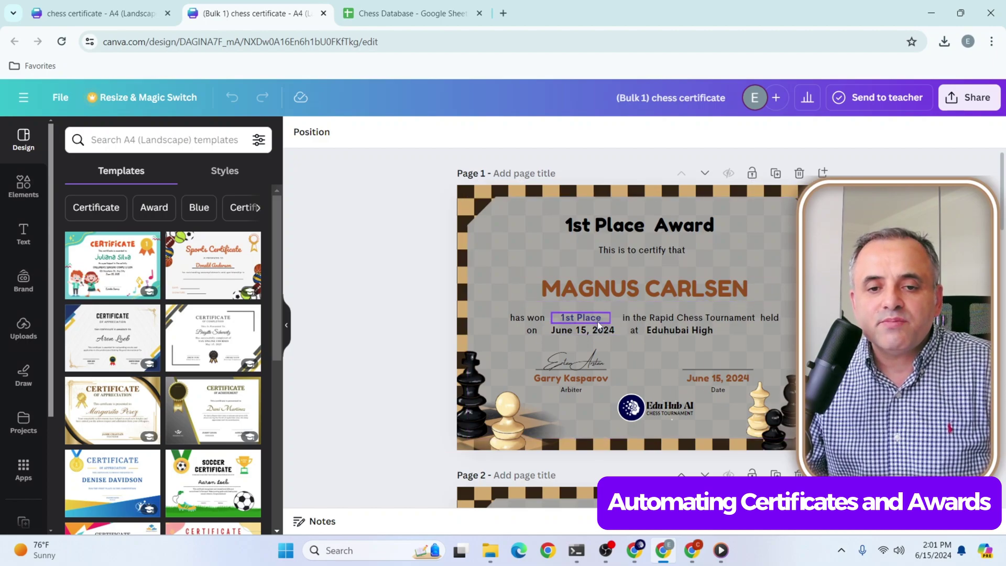
scroll(598, 325, down, 5)
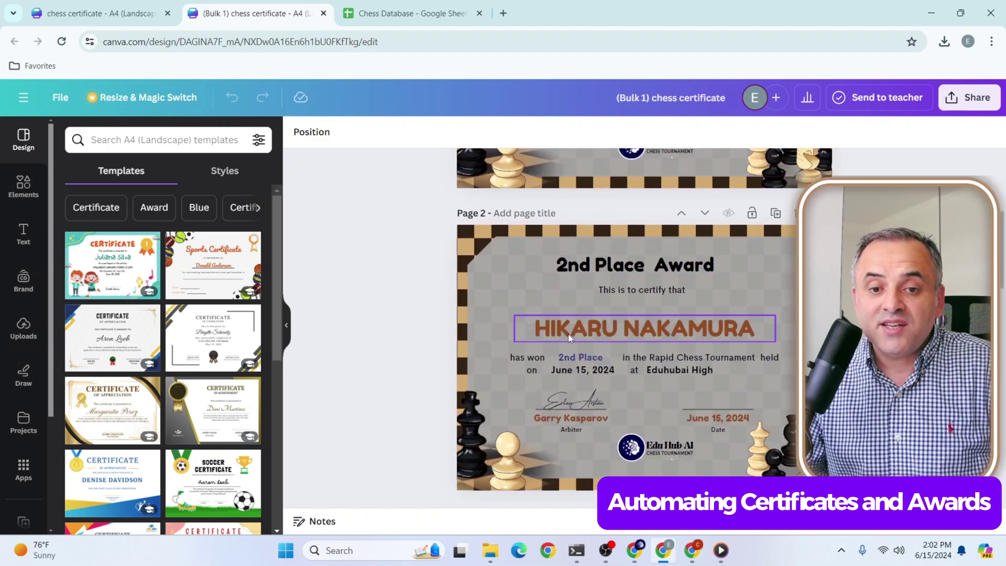
scroll(705, 328, down, 5)
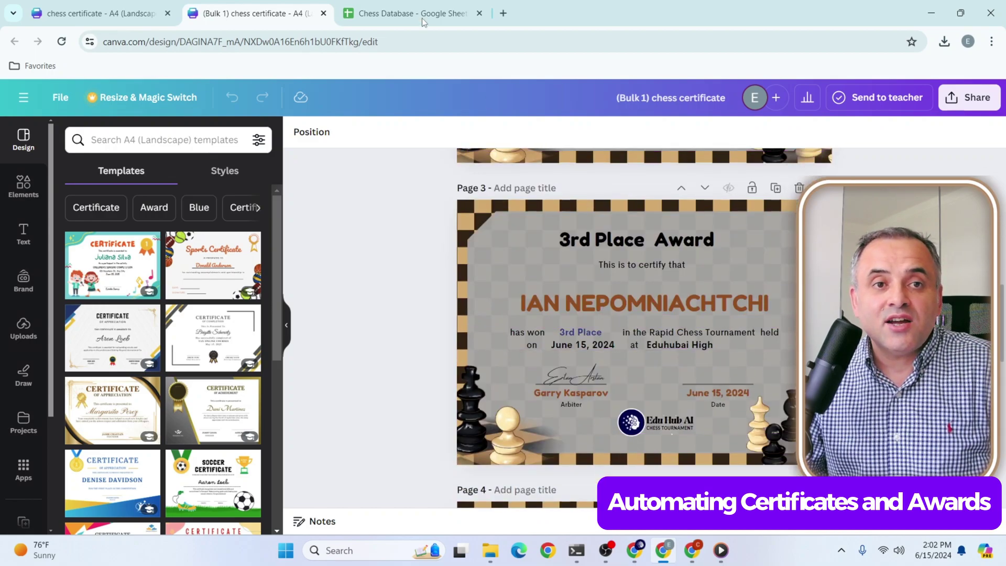
click(403, 13)
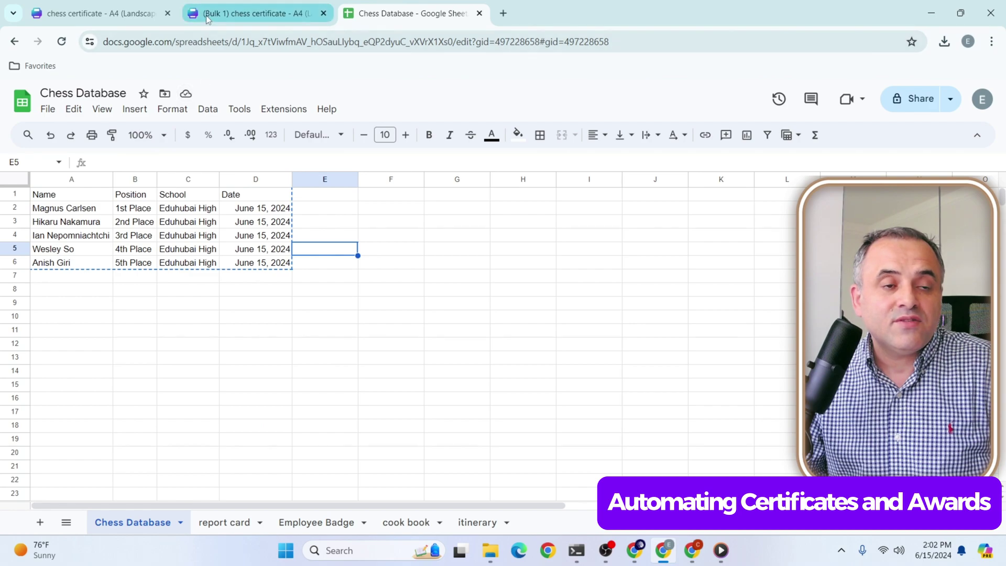
click(251, 13)
scroll(520, 278, down, 3)
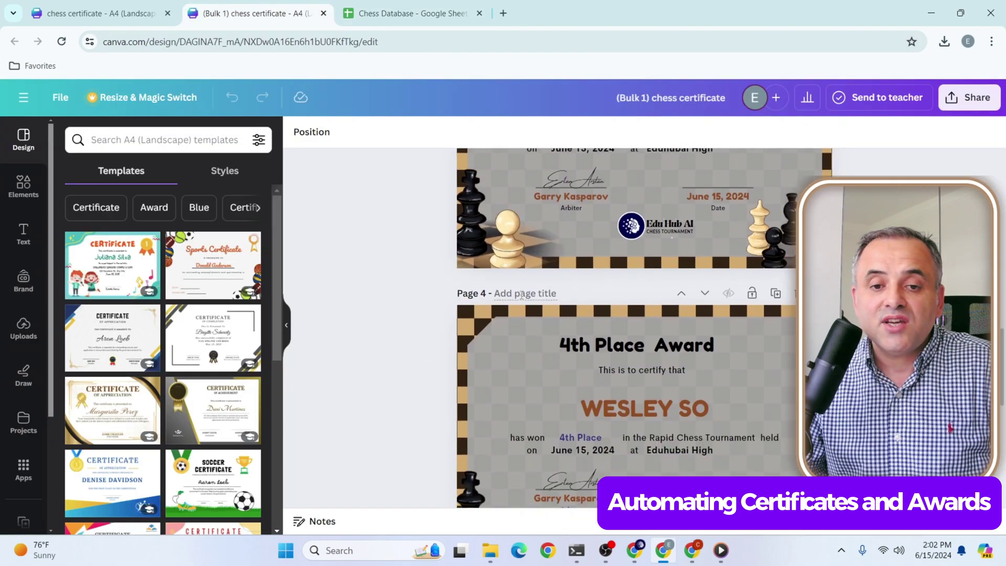
scroll(520, 309, down, 2)
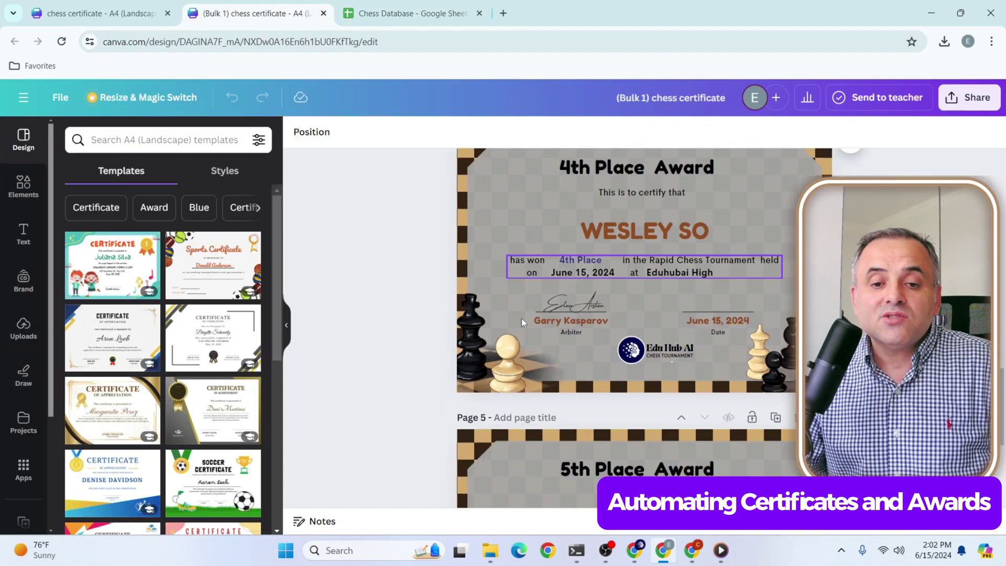
scroll(520, 319, down, 5)
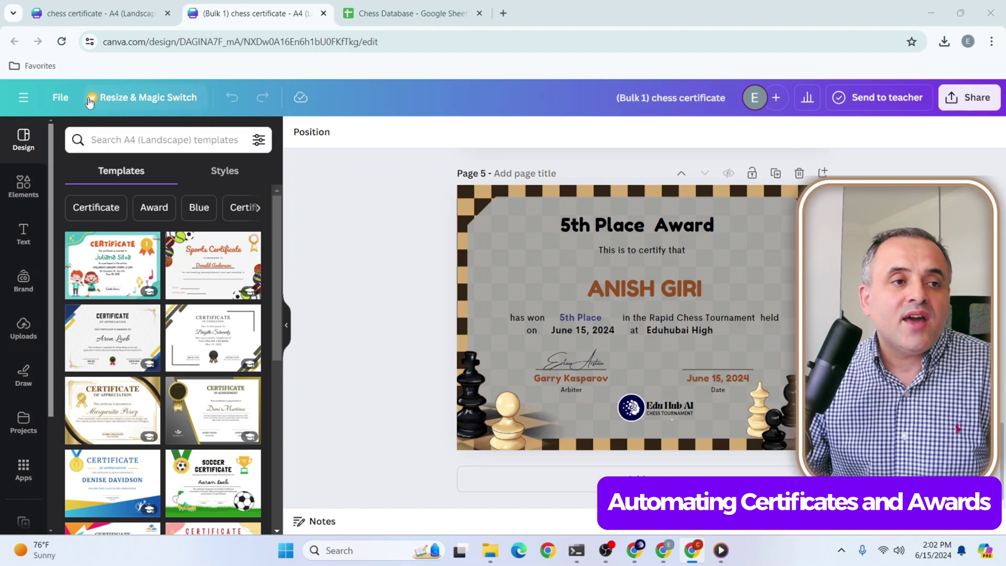
click(61, 97)
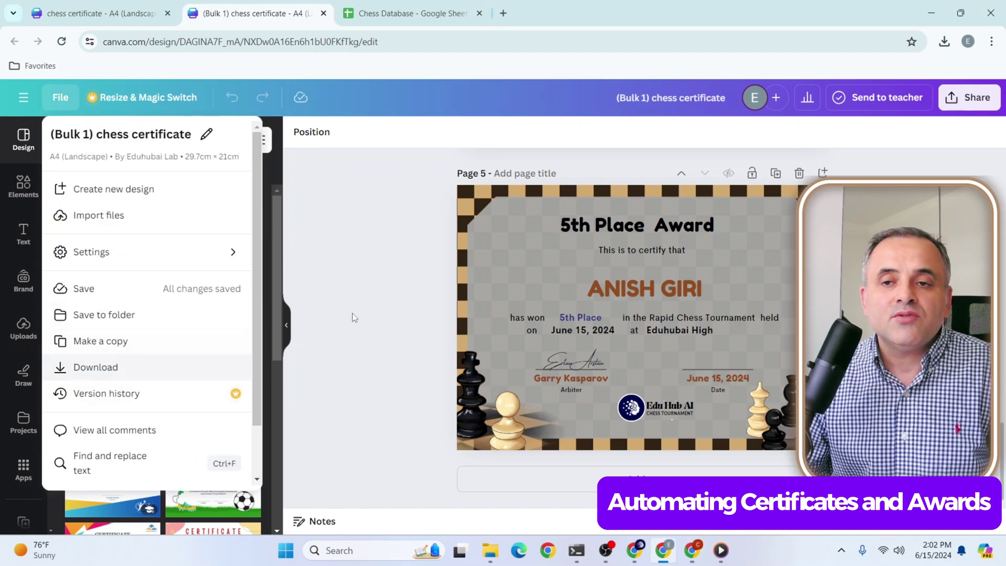
click(967, 103)
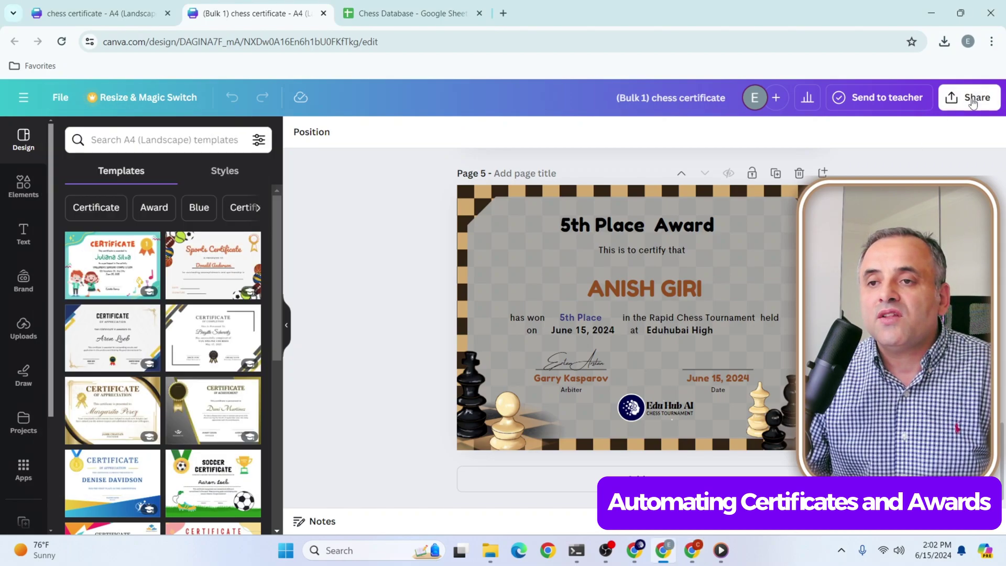
click(967, 103)
scroll(859, 293, down, 1)
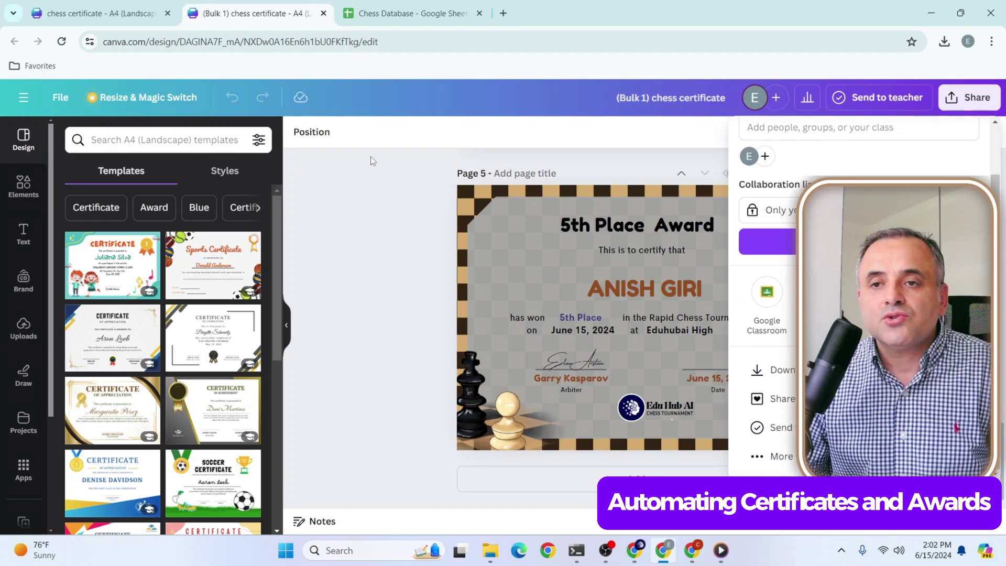
click(355, 178)
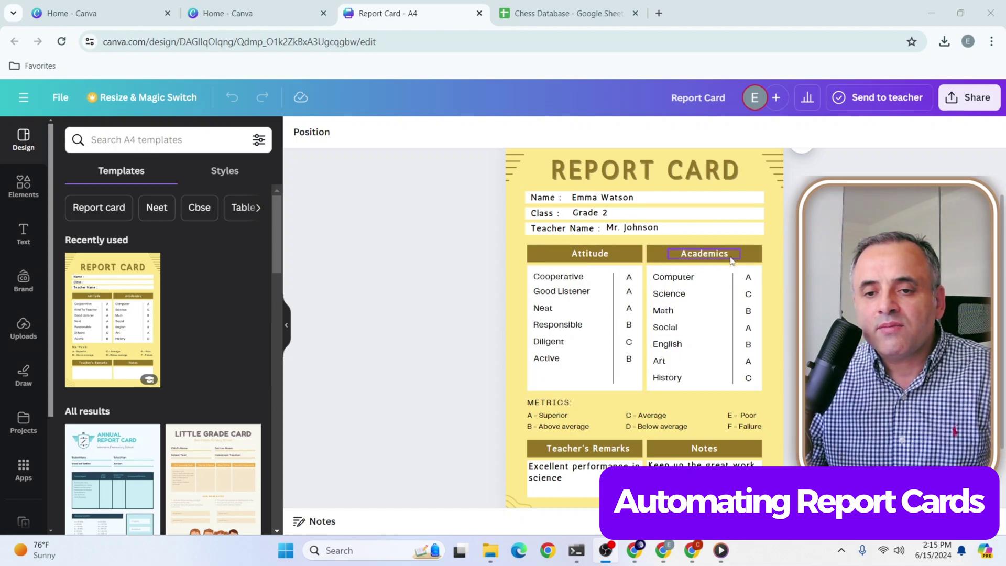
Scroll through the Report Card design, then switch to the Chess Database spreadsheet.
scroll(755, 370, down, 2)
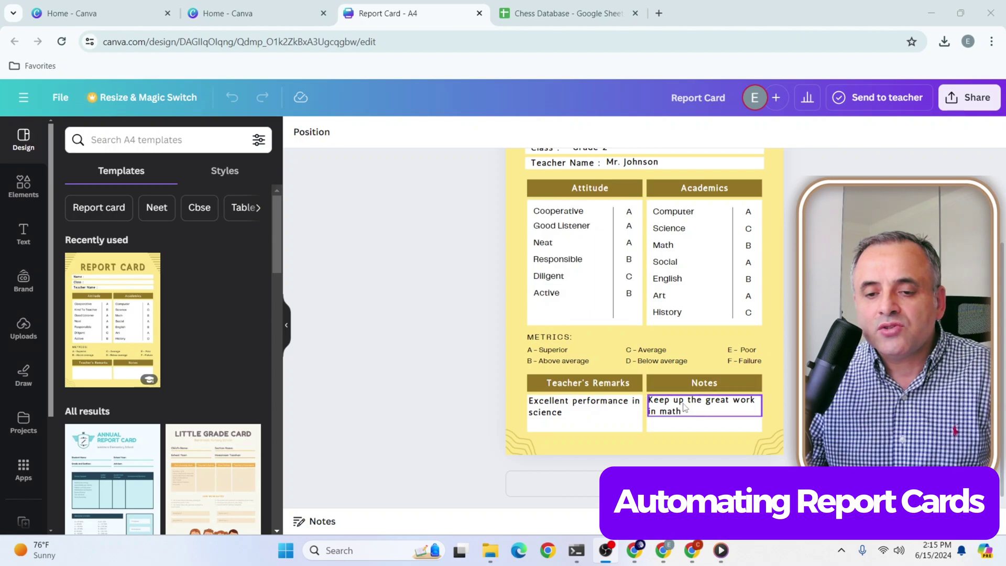
scroll(684, 414, up, 3)
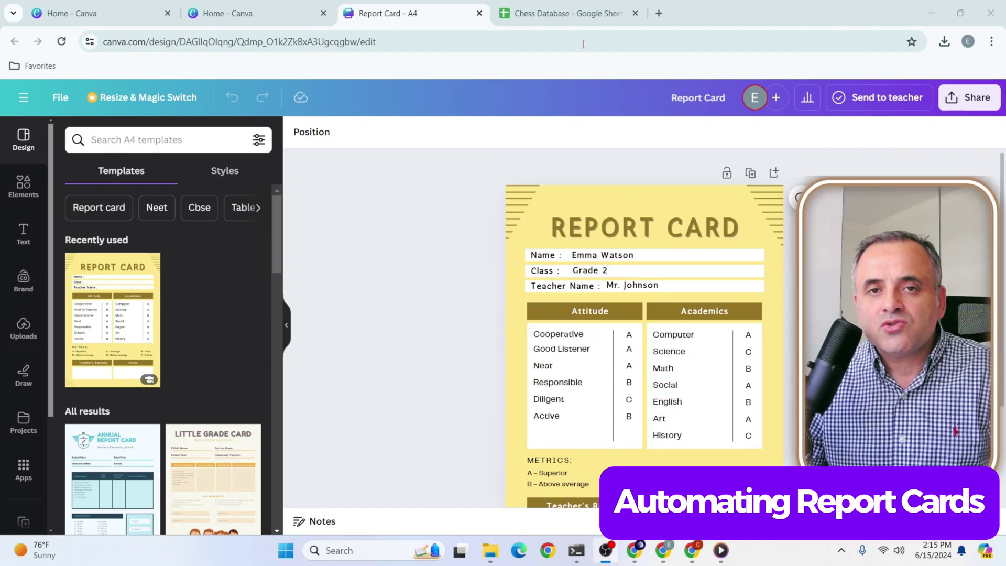
click(573, 18)
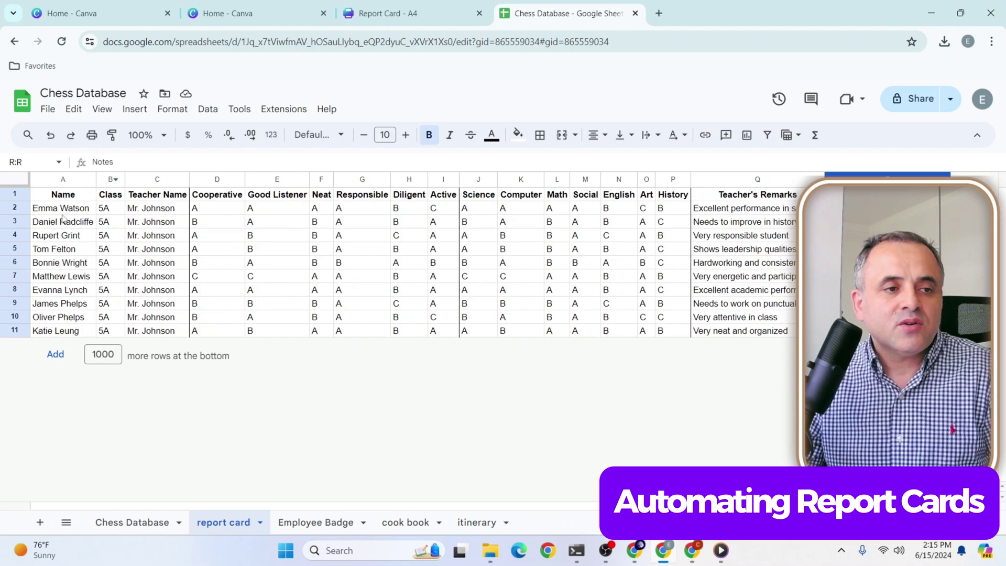
Highlight the name, class, teacher, attitude, subject, remarks and Notes columns of the report card sheet.
drag(67, 211, 83, 333)
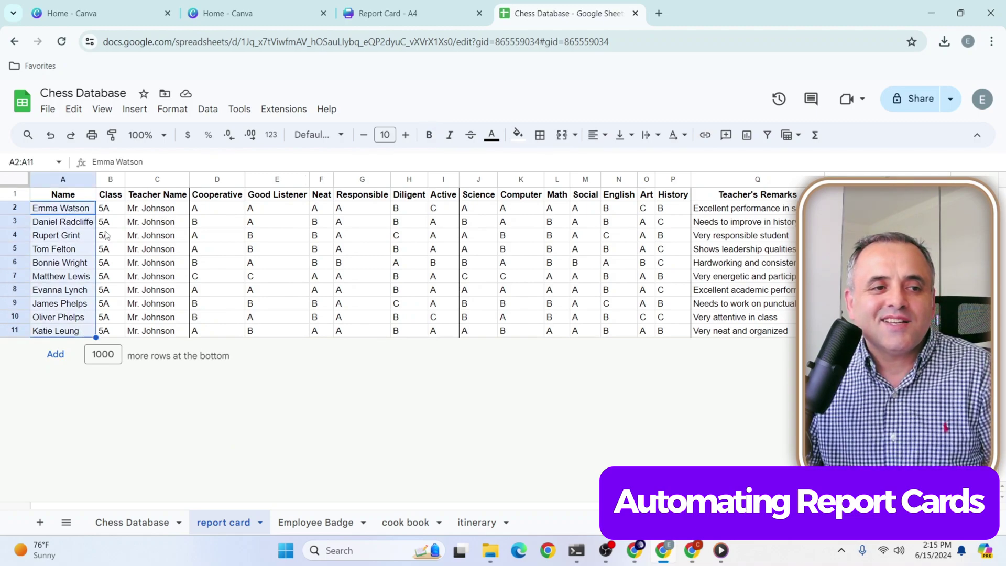
drag(103, 210, 108, 335)
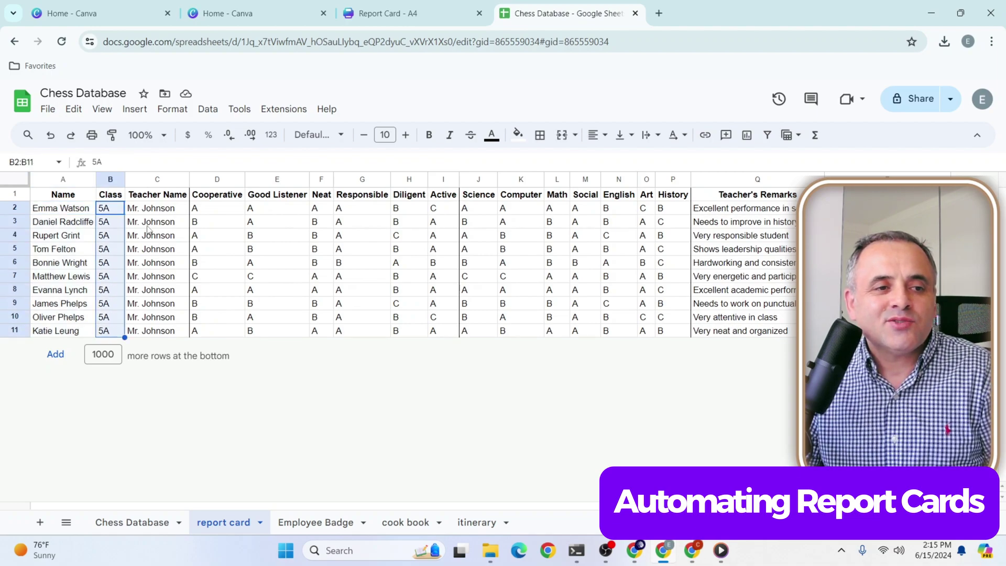
drag(148, 211, 158, 335)
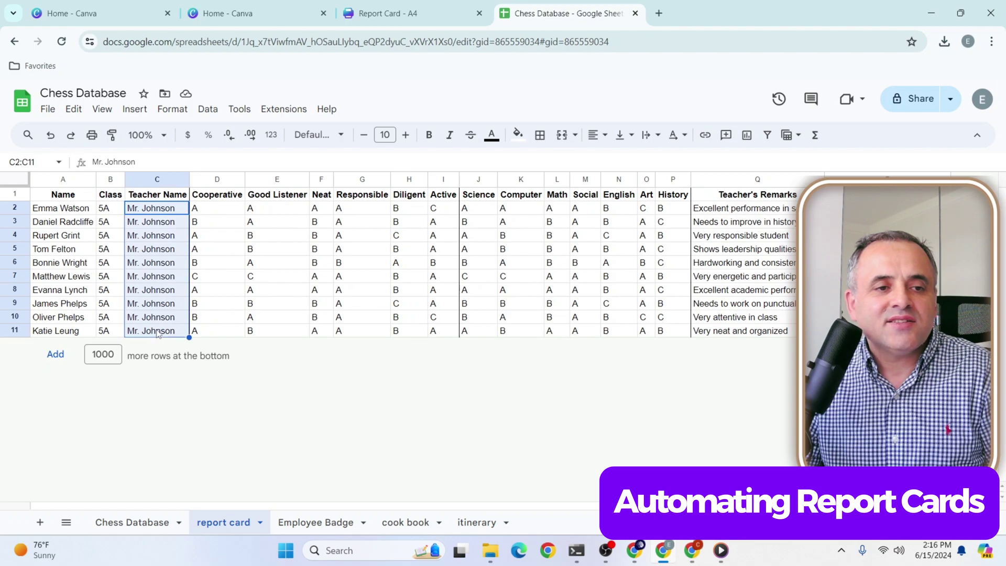
drag(213, 199, 434, 333)
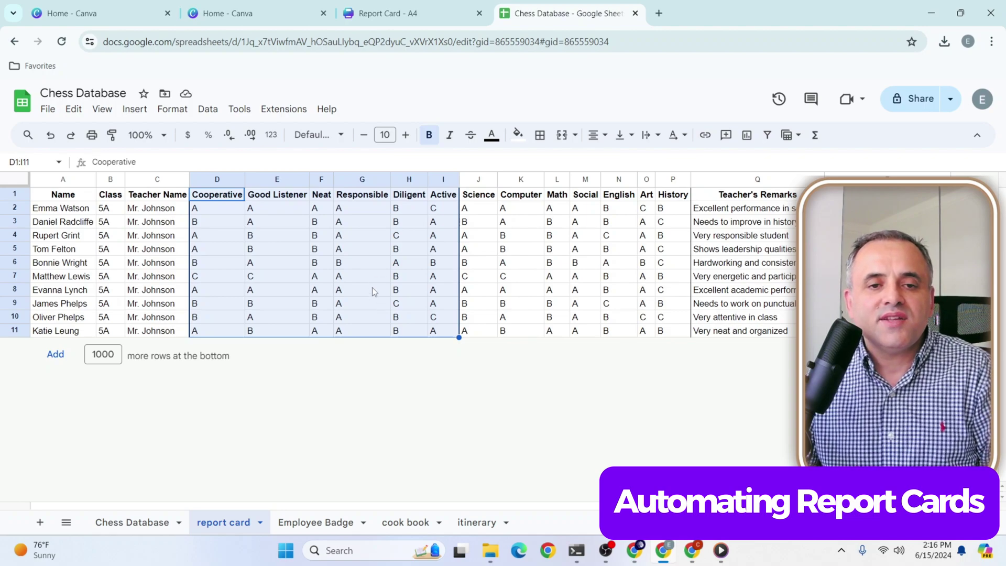
click(480, 198)
drag(479, 200, 684, 342)
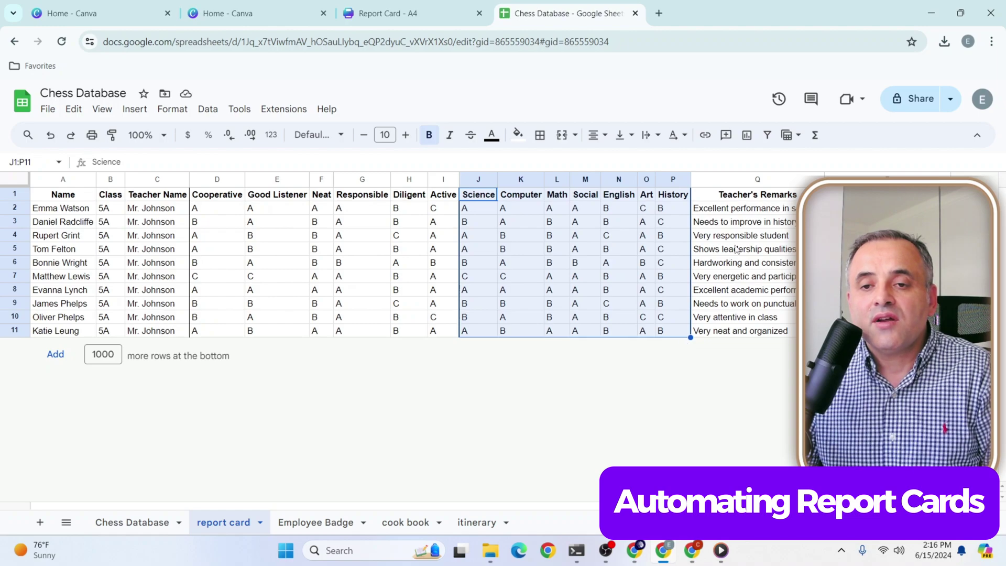
drag(740, 198, 764, 334)
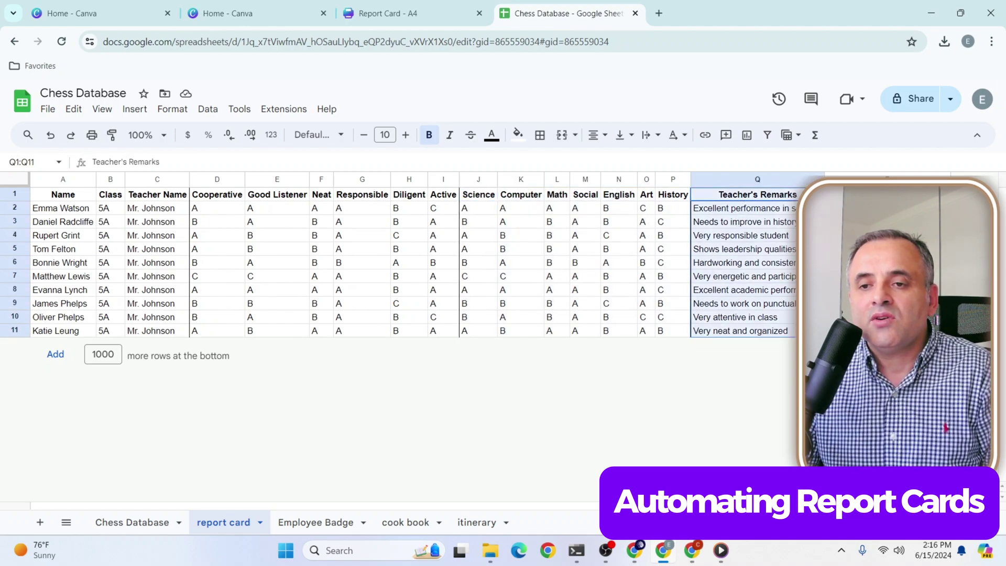
drag(885, 194, 885, 331)
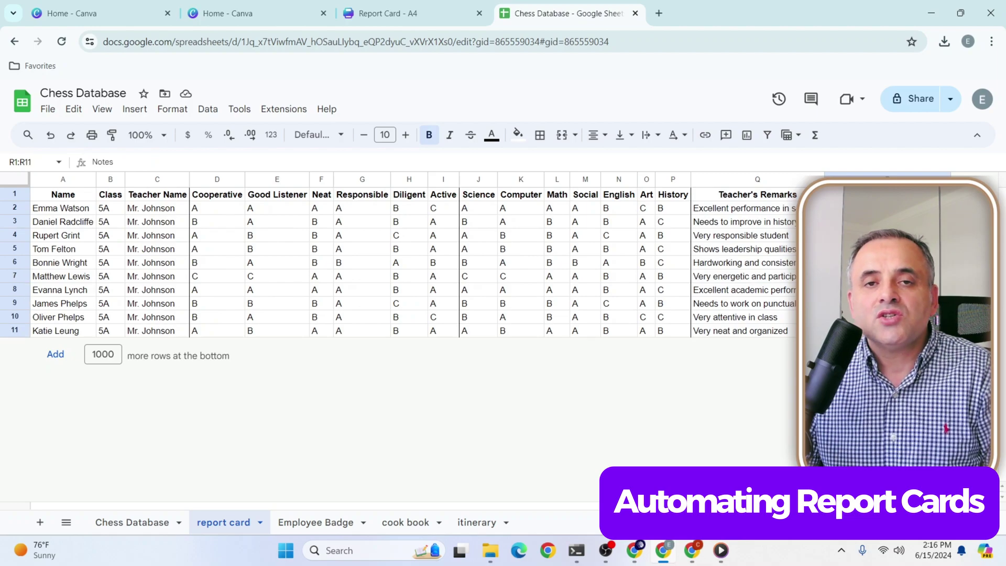
Download the report card sheet as a CSV and return to the Report Card design.
click(387, 16)
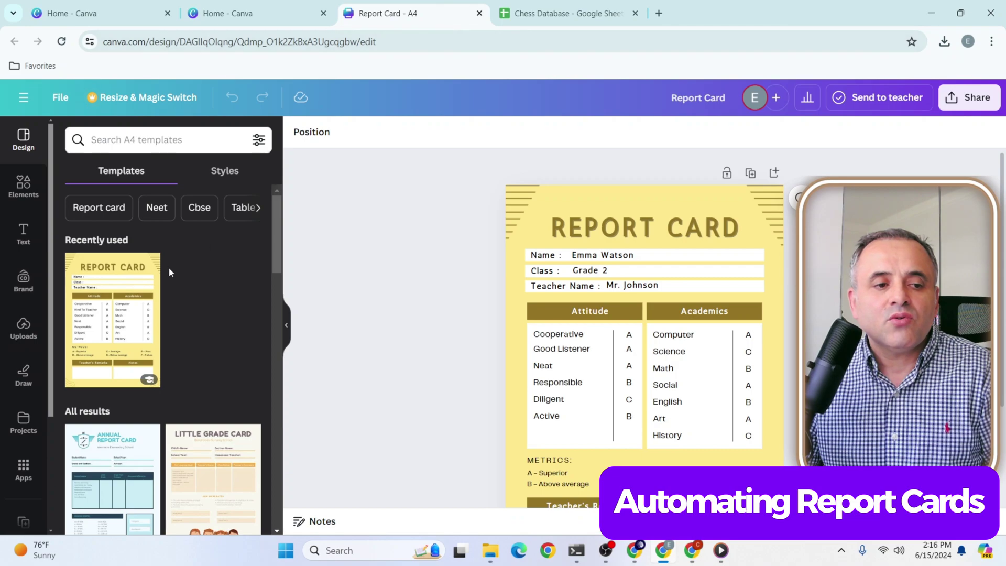
click(525, 20)
click(48, 109)
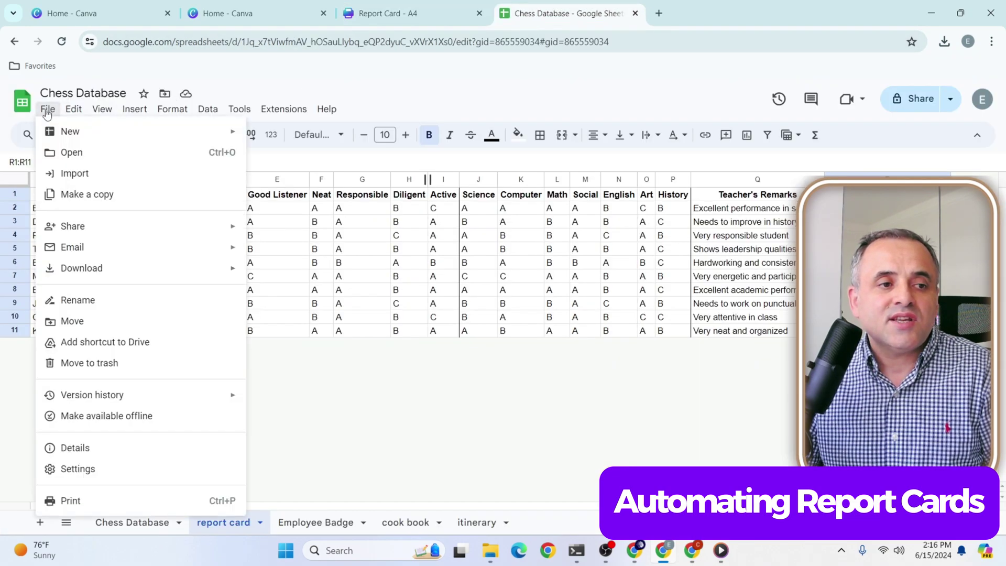
mouse_move(68, 269)
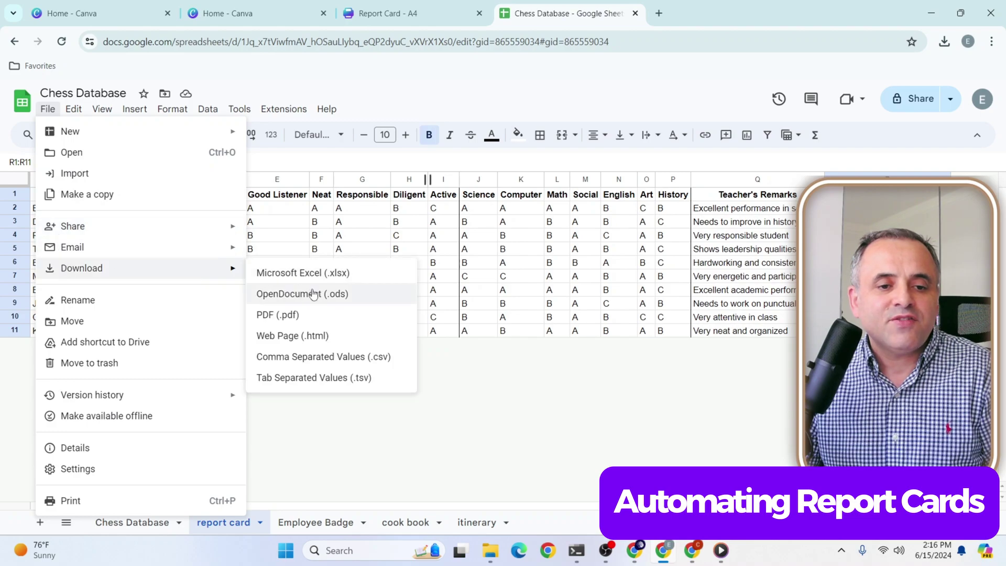
click(346, 357)
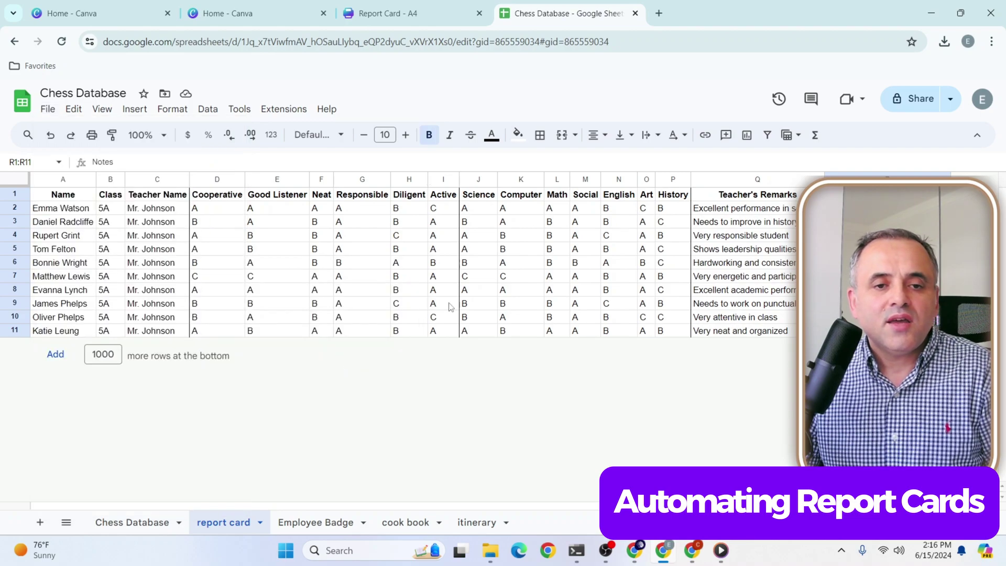
click(397, 16)
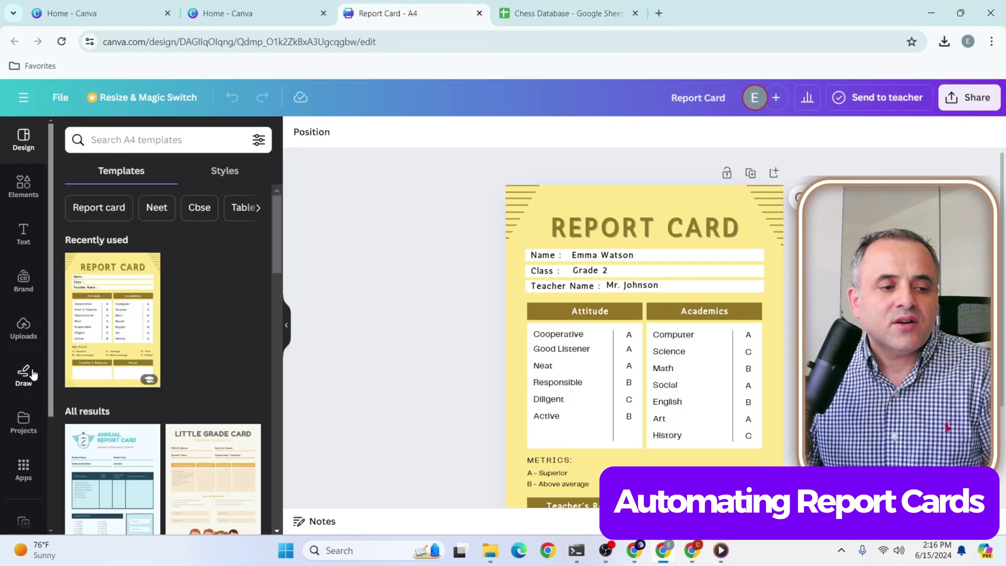
Open Bulk create from Apps and upload 'Chess Database - report card.csv' as the data source.
scroll(24, 375, down, 3)
click(23, 308)
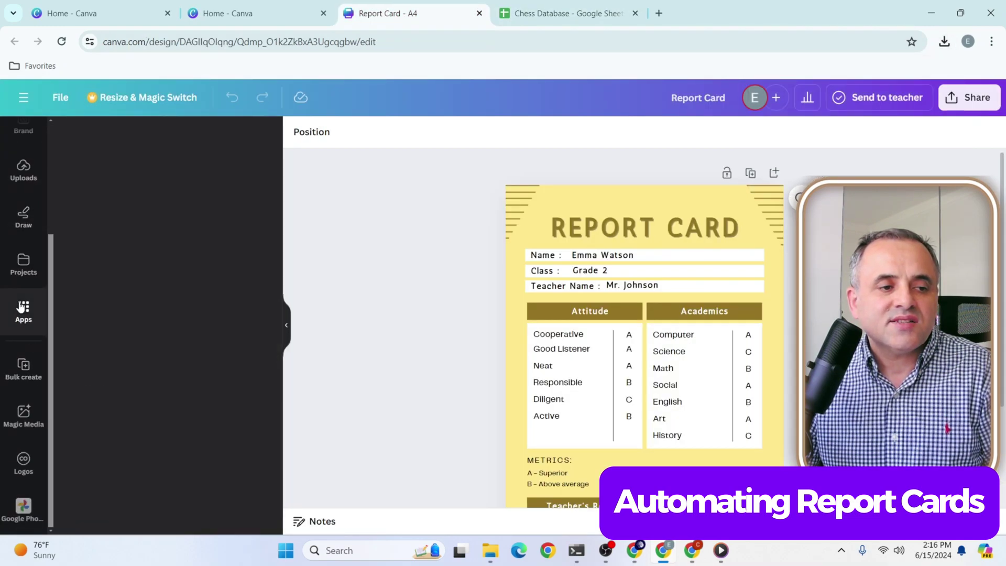
scroll(79, 389, down, 7)
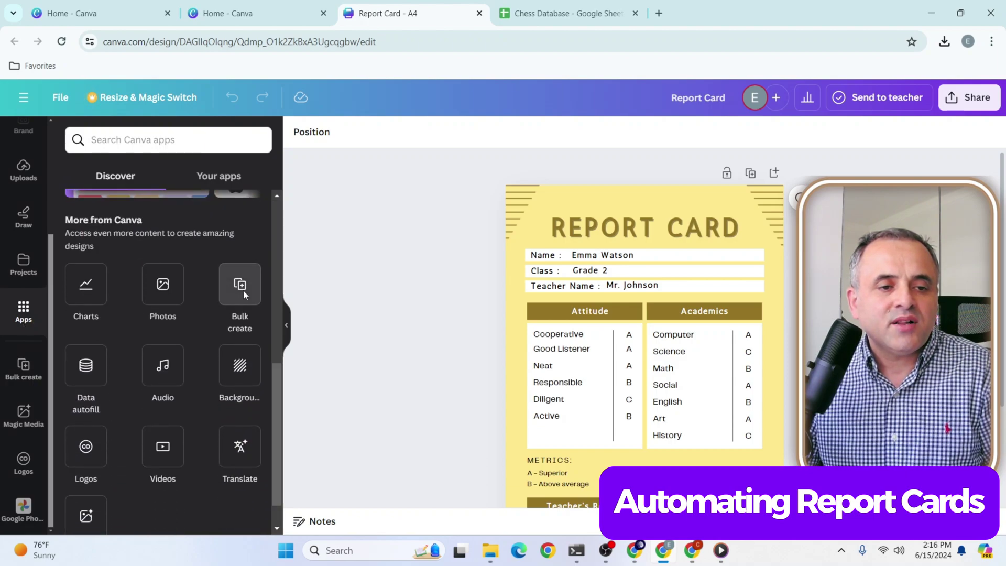
click(243, 291)
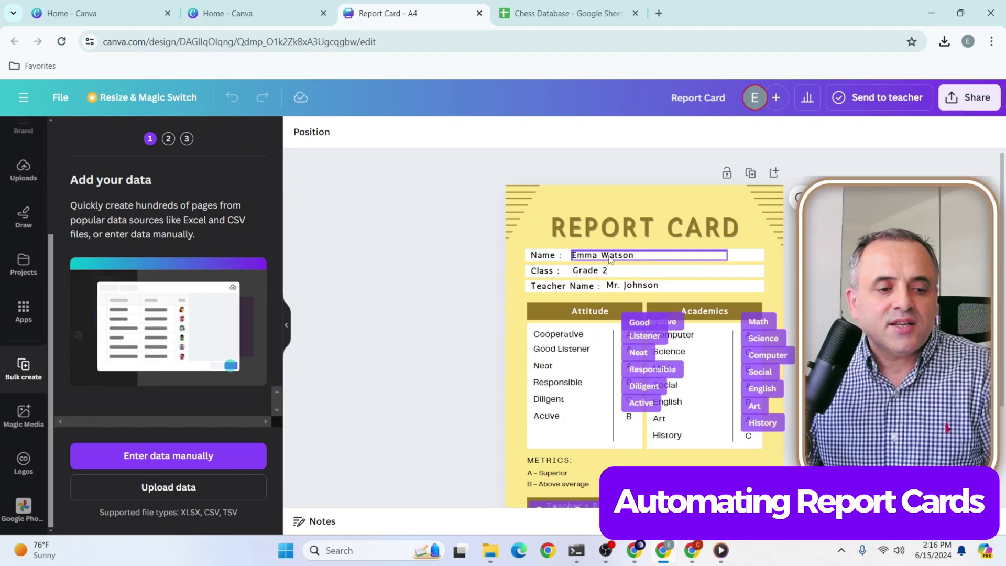
click(169, 488)
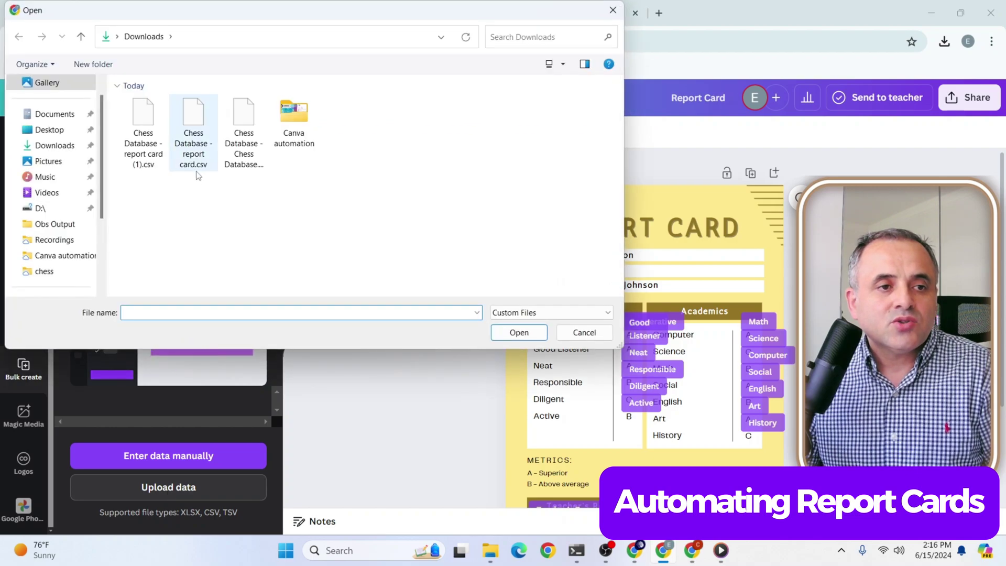
click(193, 133)
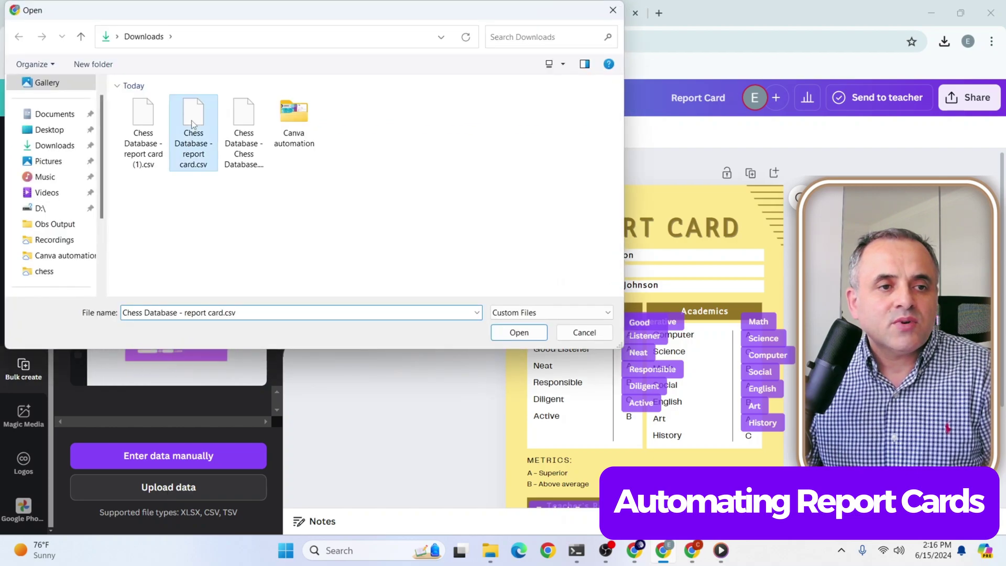
click(497, 332)
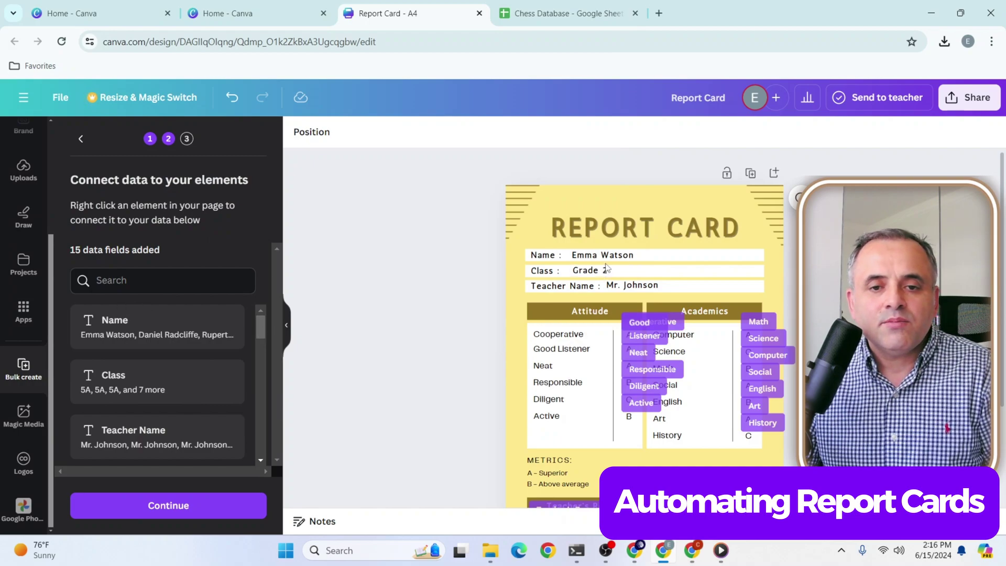
Connect the Emma Watson student name text to the Name data field.
click(611, 261)
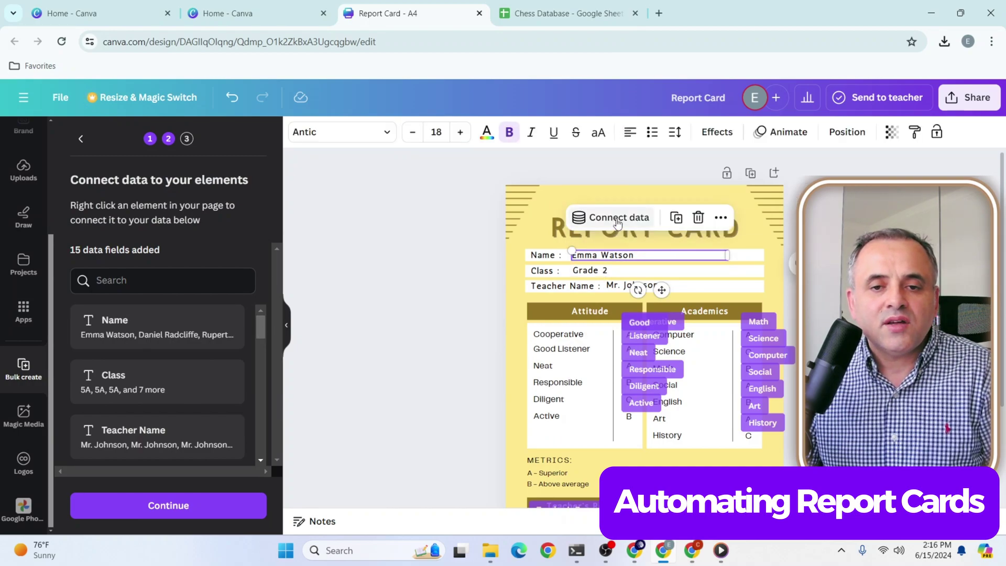
click(618, 221)
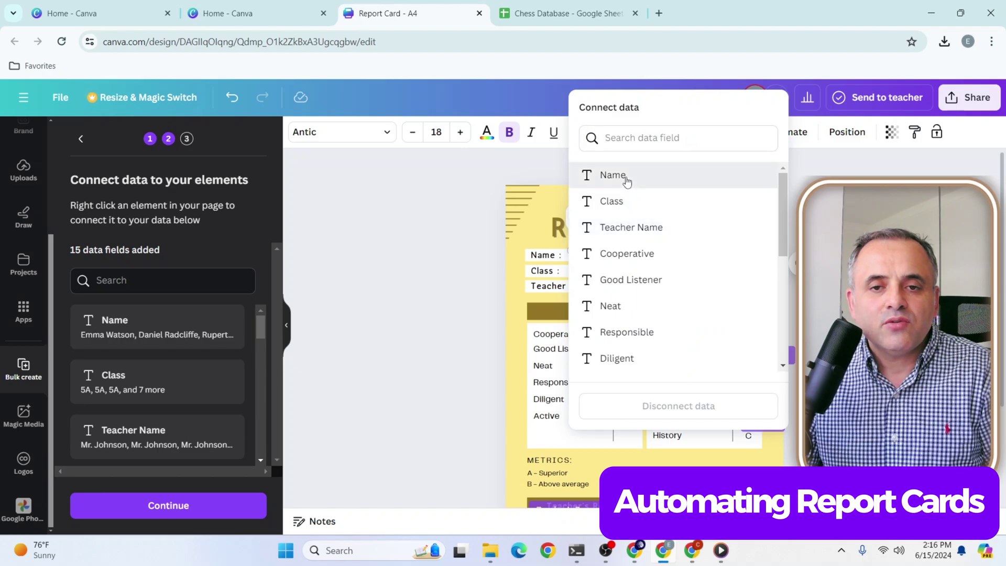
click(622, 175)
Select the Grade 2 class text, link the Mr. Johnson text to Teacher Name, and review the card.
click(597, 271)
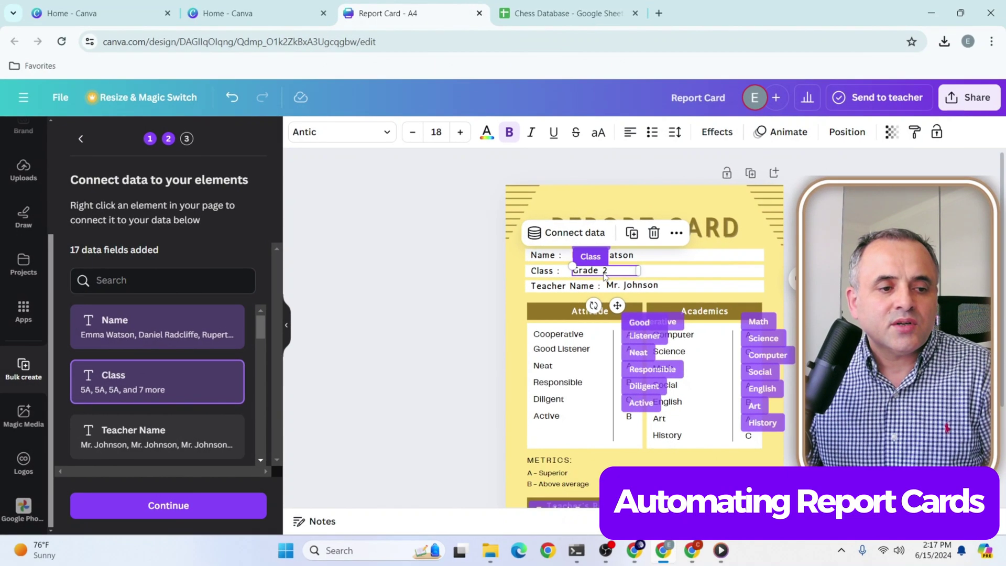
click(614, 287)
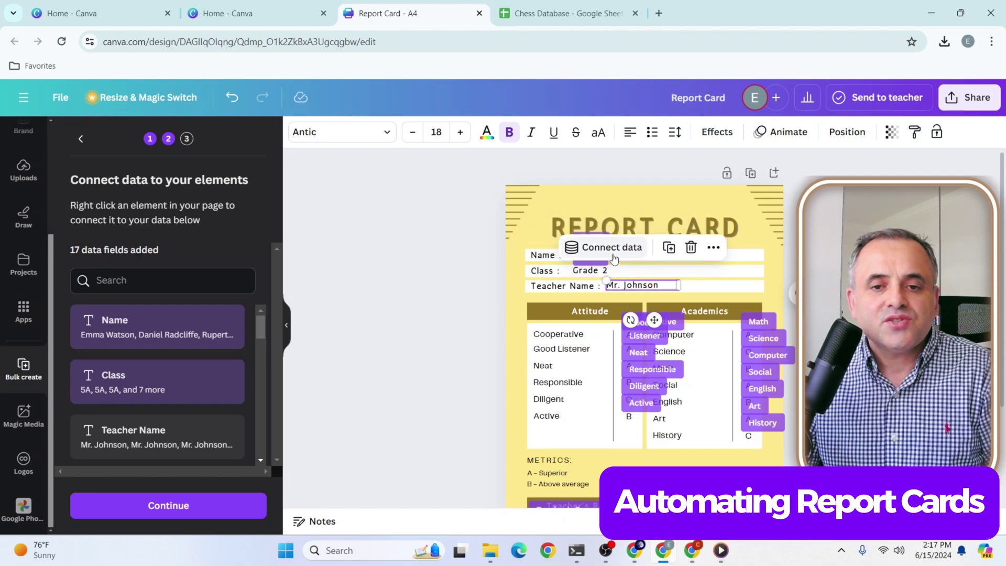
click(604, 249)
click(619, 228)
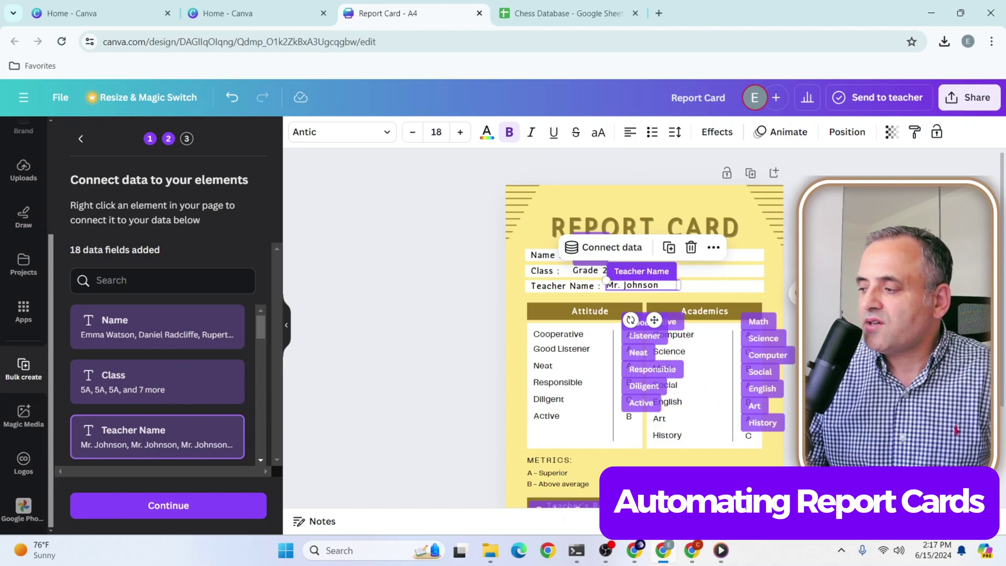
click(498, 299)
scroll(499, 312, down, 3)
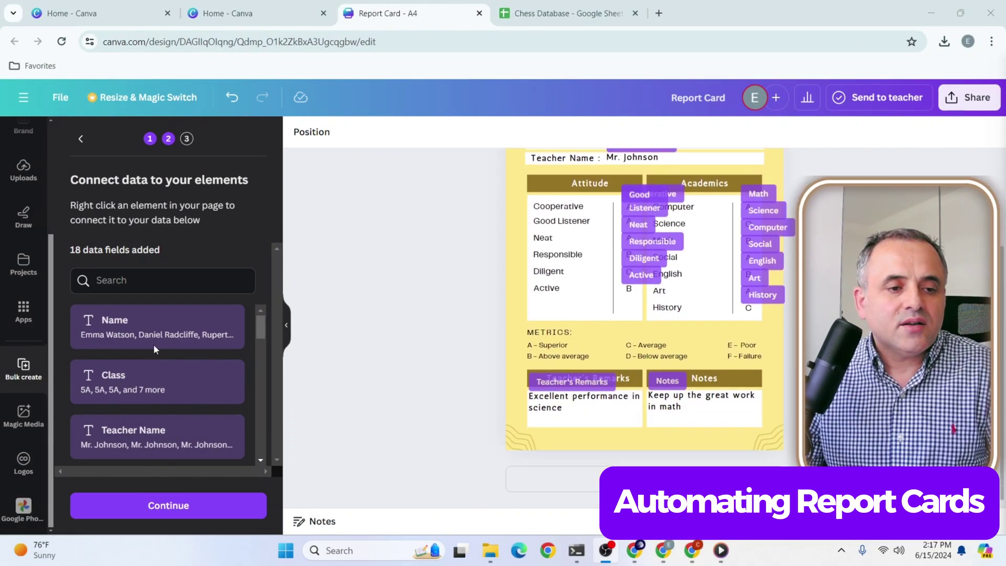
scroll(556, 273, up, 3)
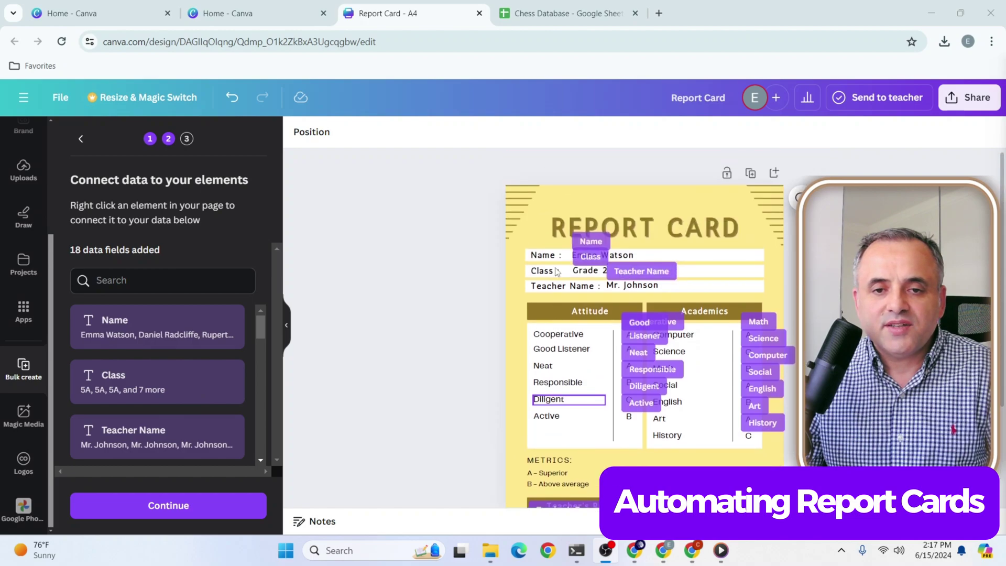
scroll(556, 272, down, 2)
scroll(557, 272, down, 1)
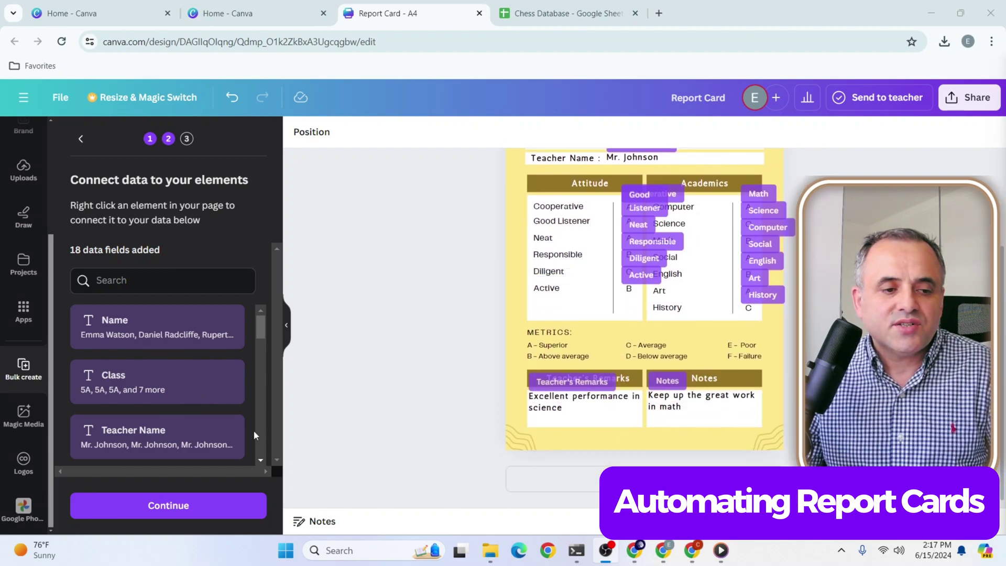
scroll(253, 429, down, 12)
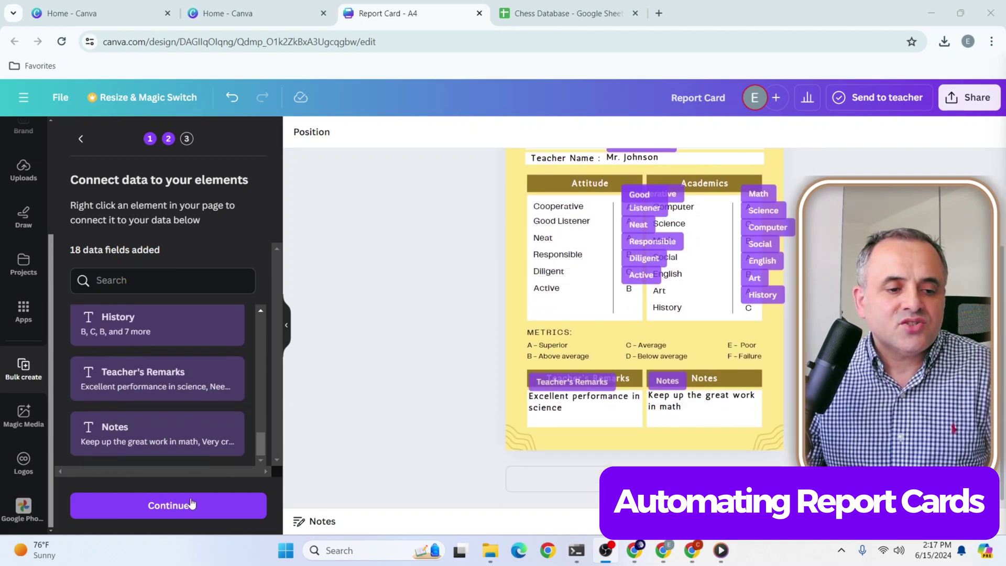
Keep all rows, generate the 10 report card designs and open the (Bulk 1) Report Card tab.
click(190, 504)
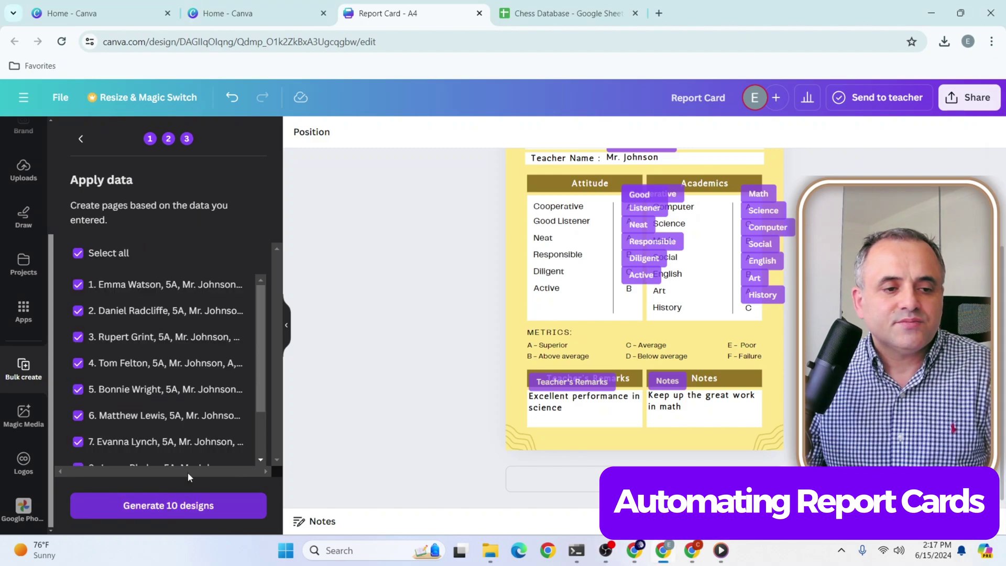
scroll(260, 325, down, 3)
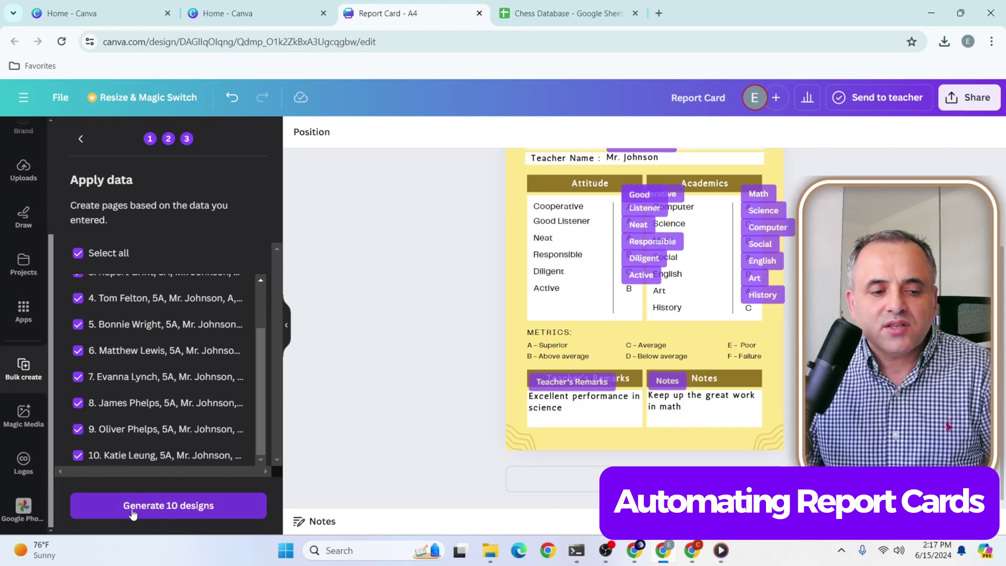
click(132, 511)
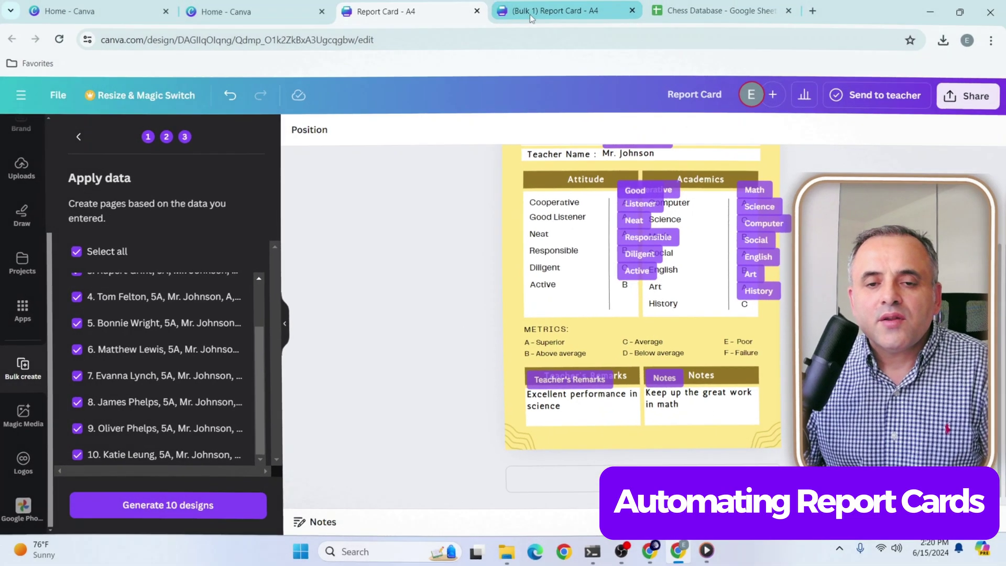
click(529, 14)
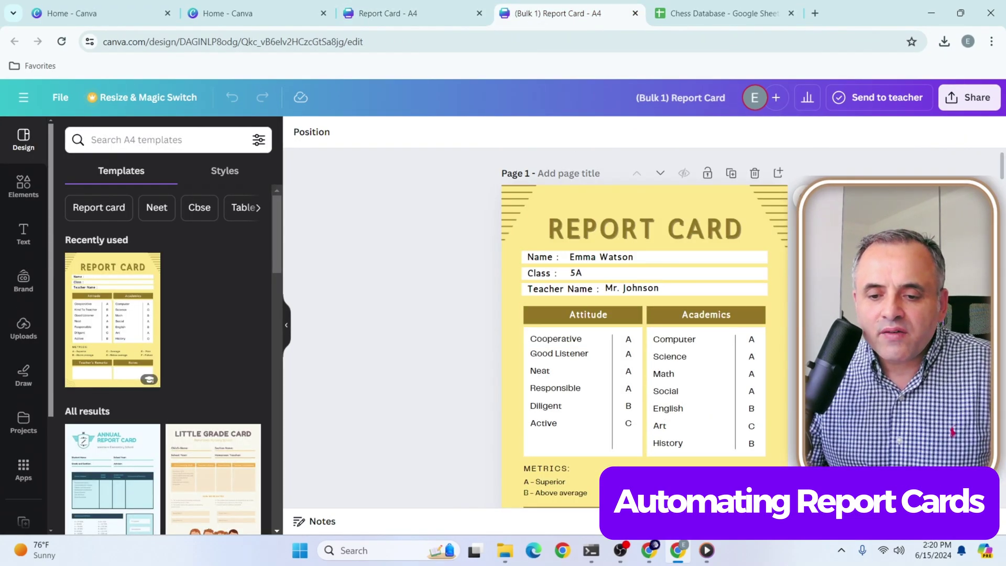
scroll(647, 340, up, 3)
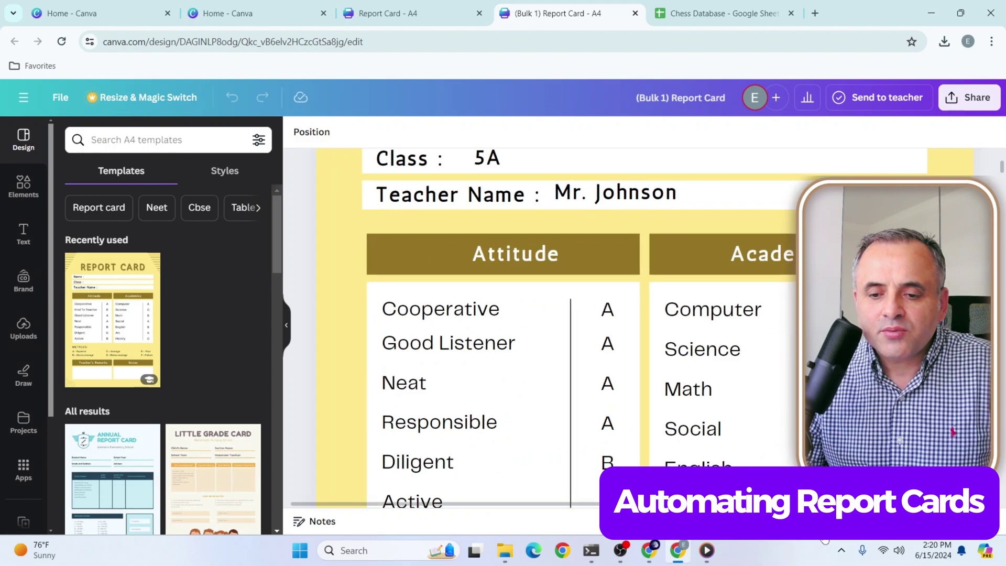
scroll(646, 341, down, 5)
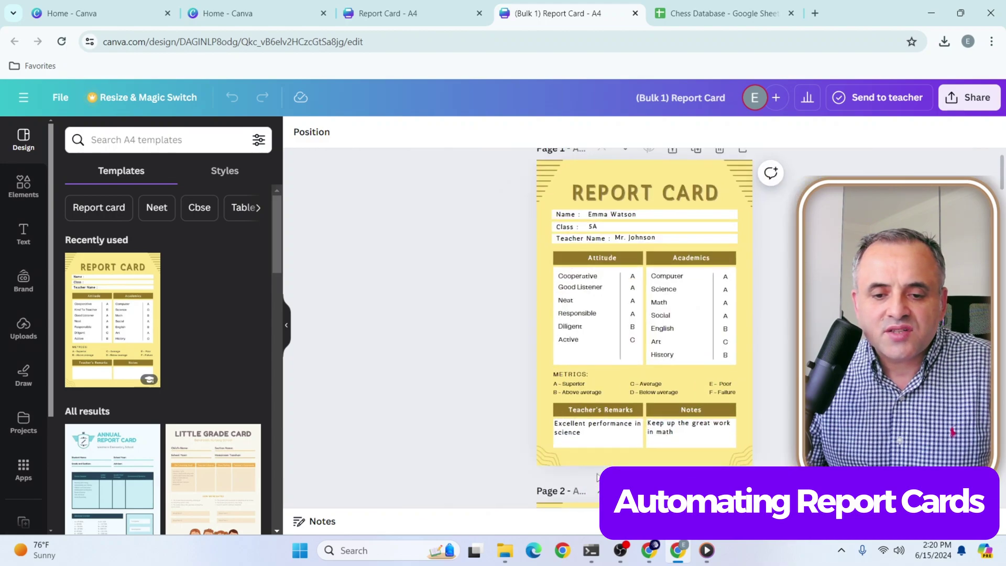
scroll(644, 314, down, 5)
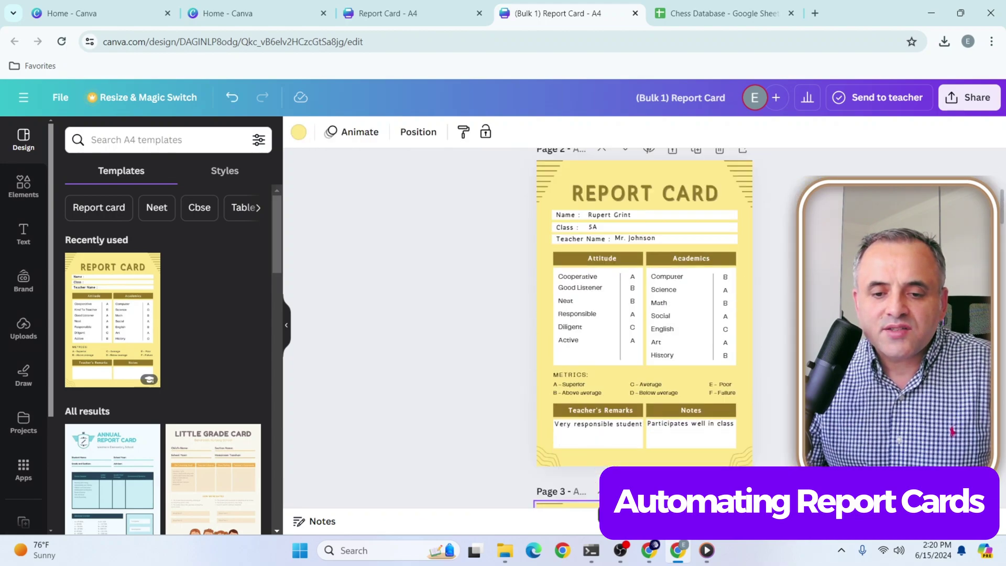
scroll(644, 314, down, 5)
scroll(644, 314, down, 5)
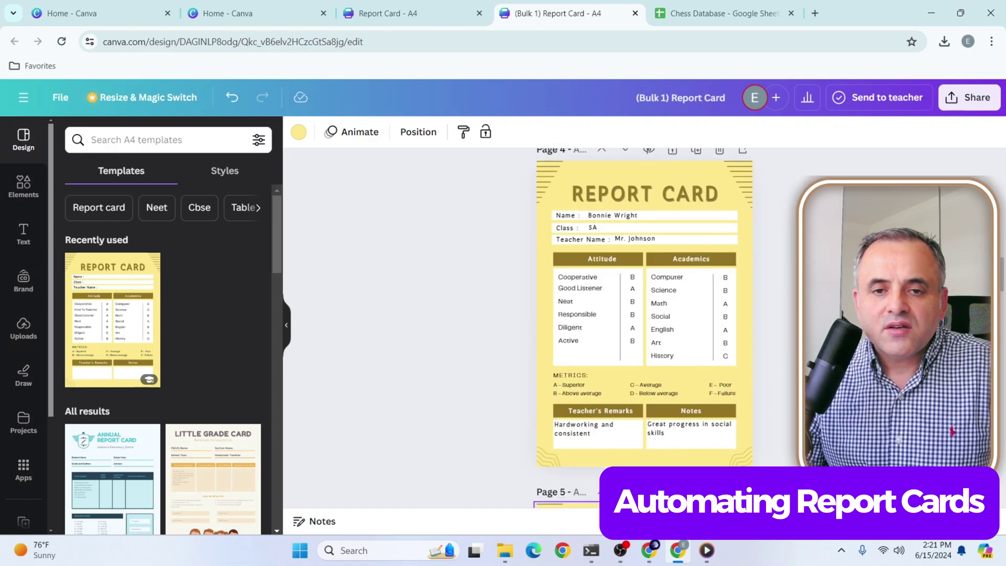
scroll(635, 388, up, 5)
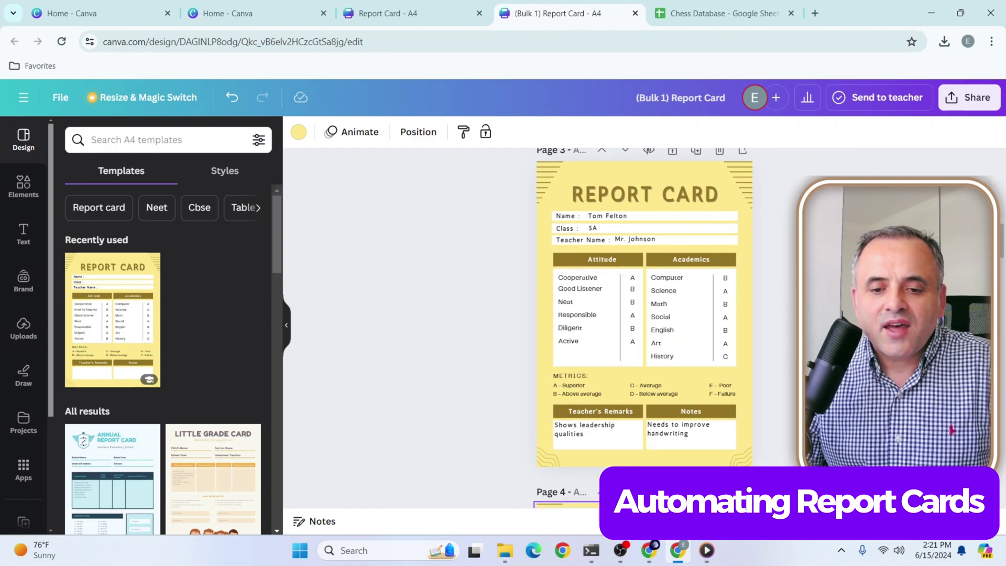
scroll(645, 314, down, 5)
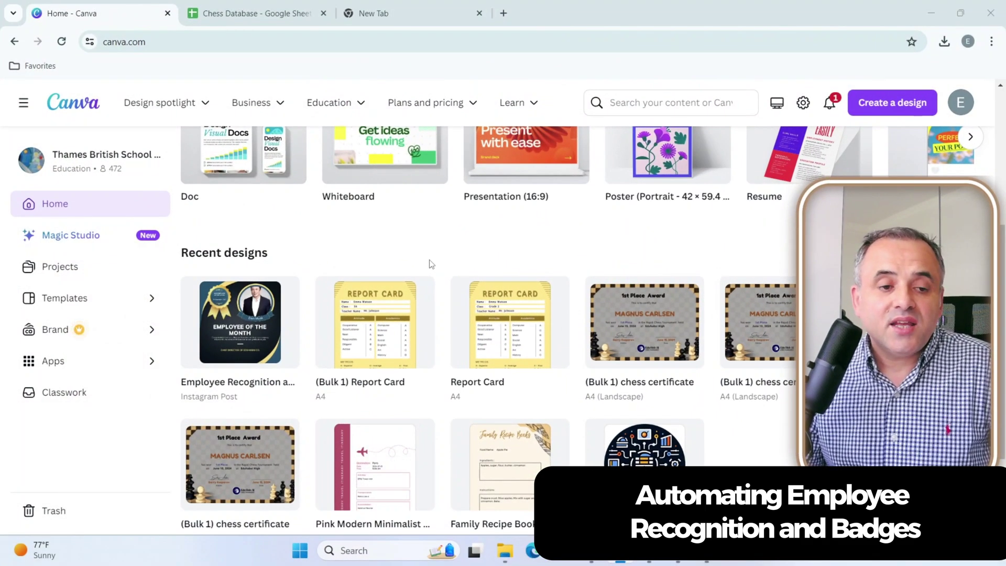
Open Employee Recognition and Badges, then select the A1:D5 badge data on the Employee Badge sheet.
click(235, 333)
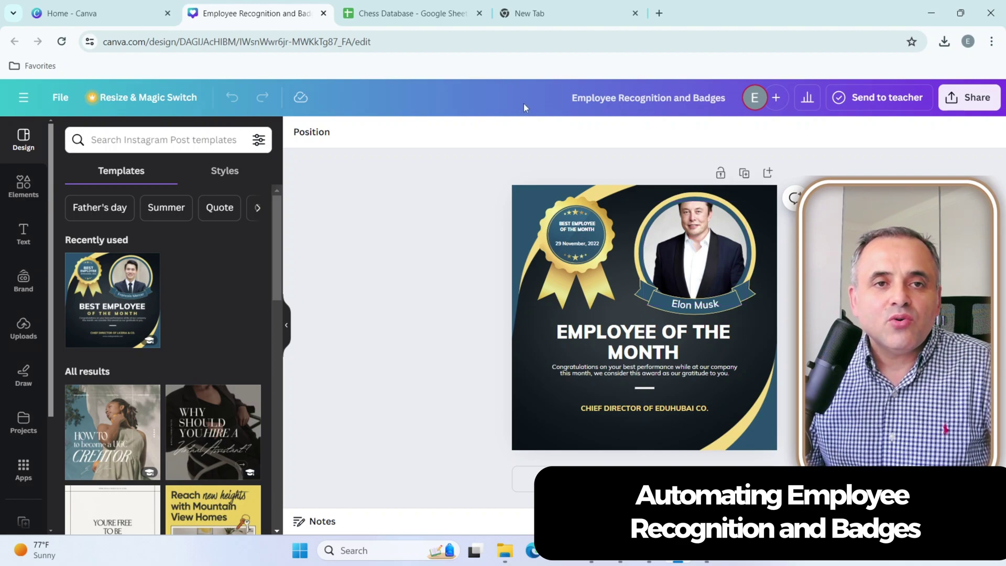
click(395, 18)
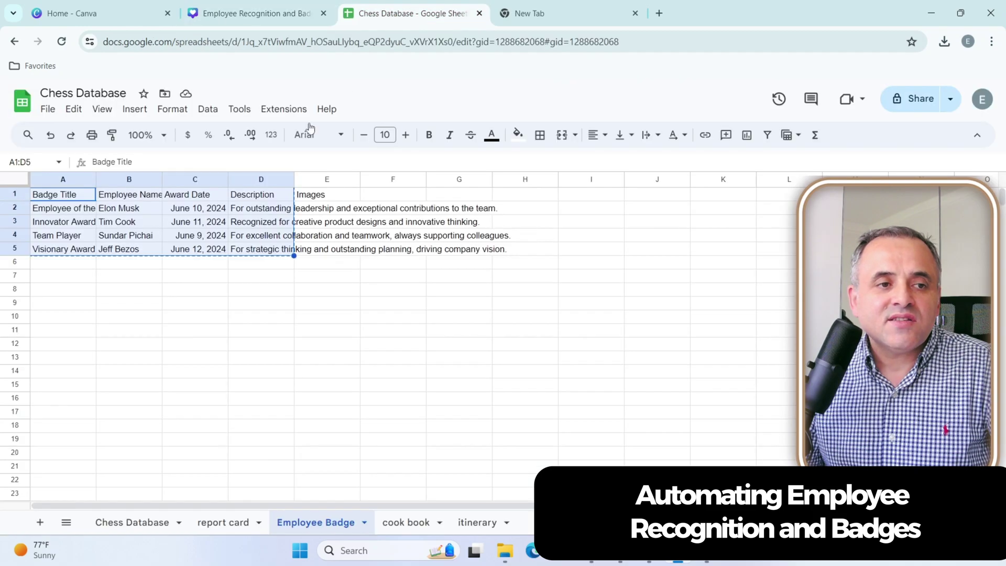
click(197, 295)
drag(63, 194, 257, 253)
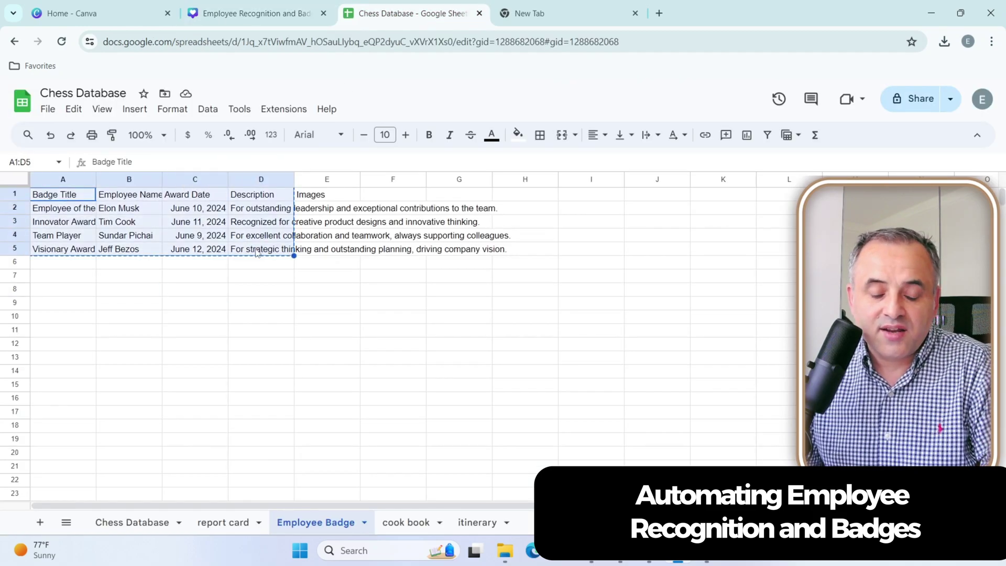
Start Bulk create with manual data entry and paste the four badge rows into the table.
click(210, 19)
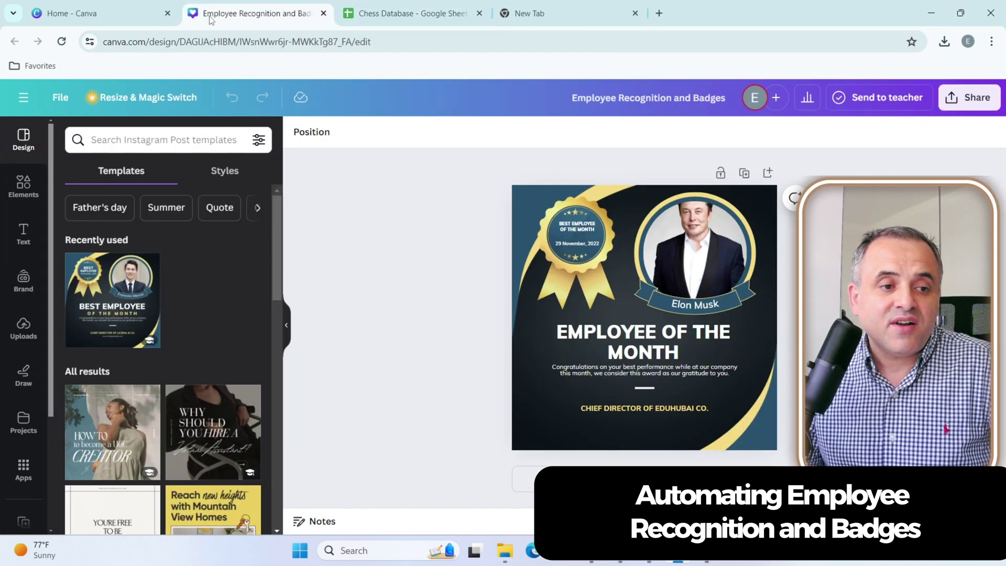
scroll(23, 413, down, 3)
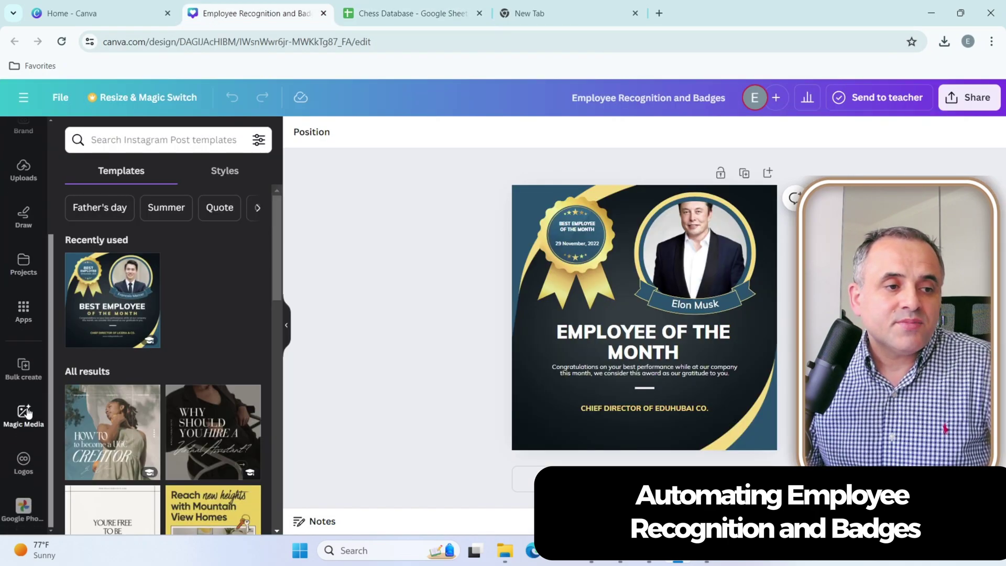
click(22, 314)
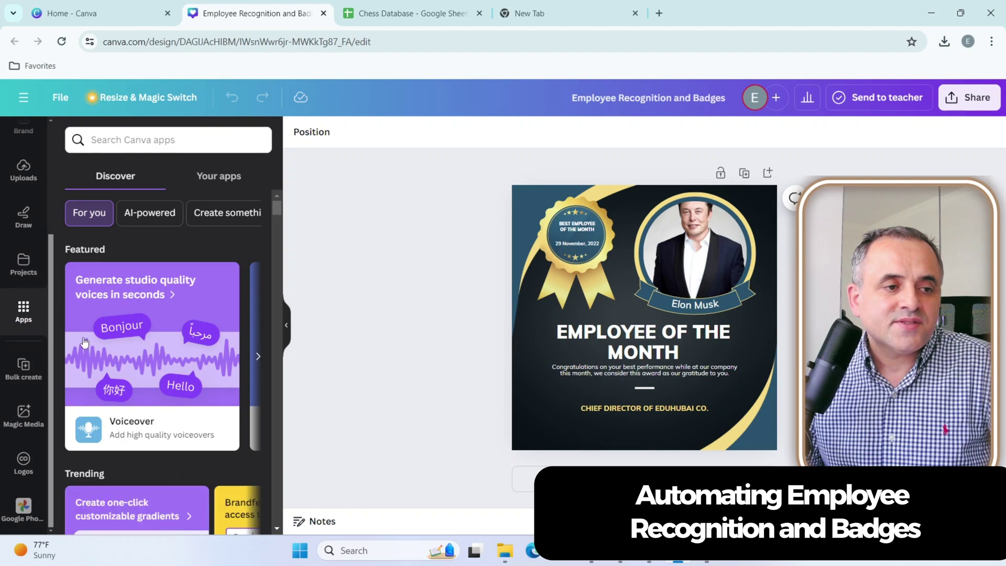
scroll(83, 342, down, 5)
click(247, 421)
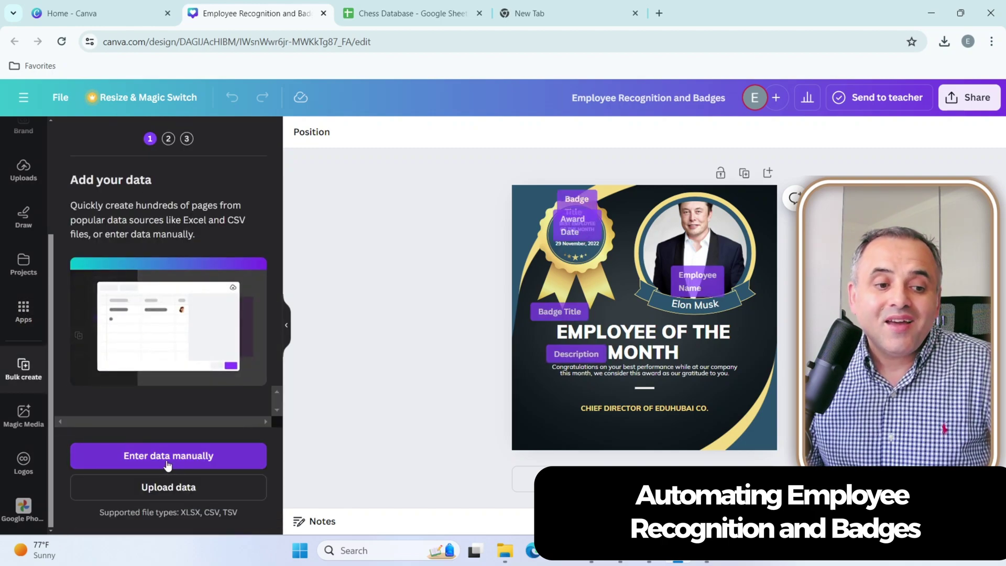
click(168, 463)
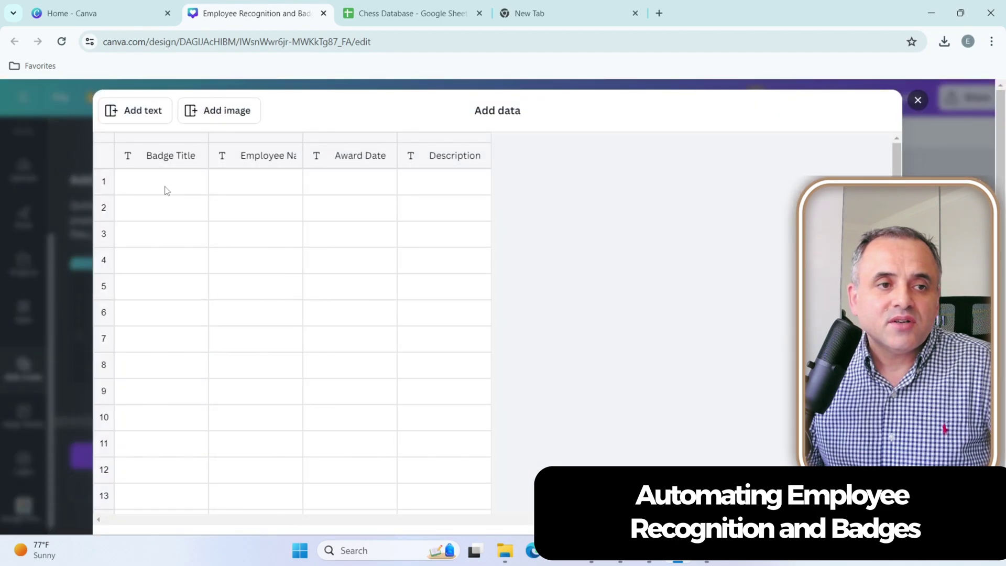
click(153, 159)
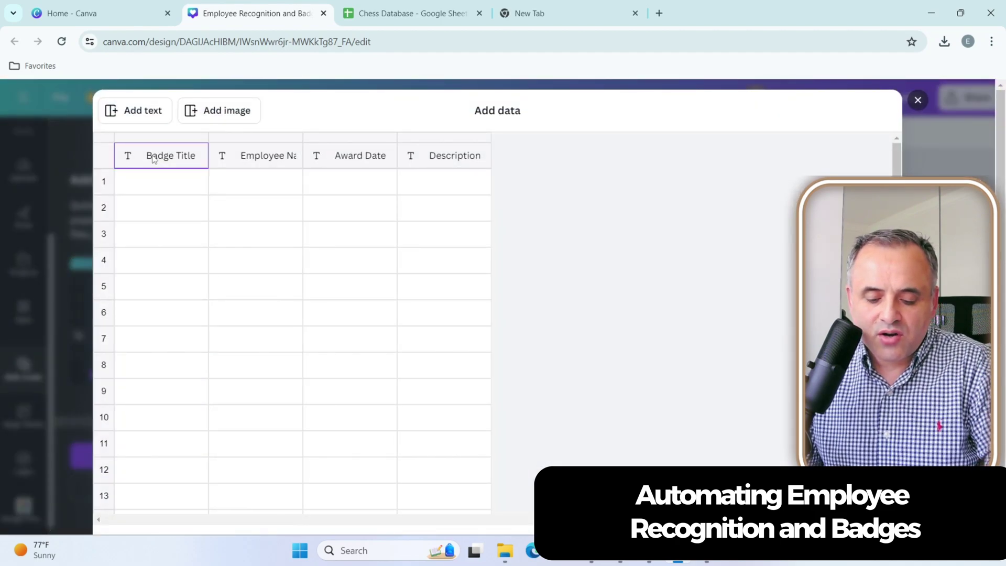
key(ctrl+v)
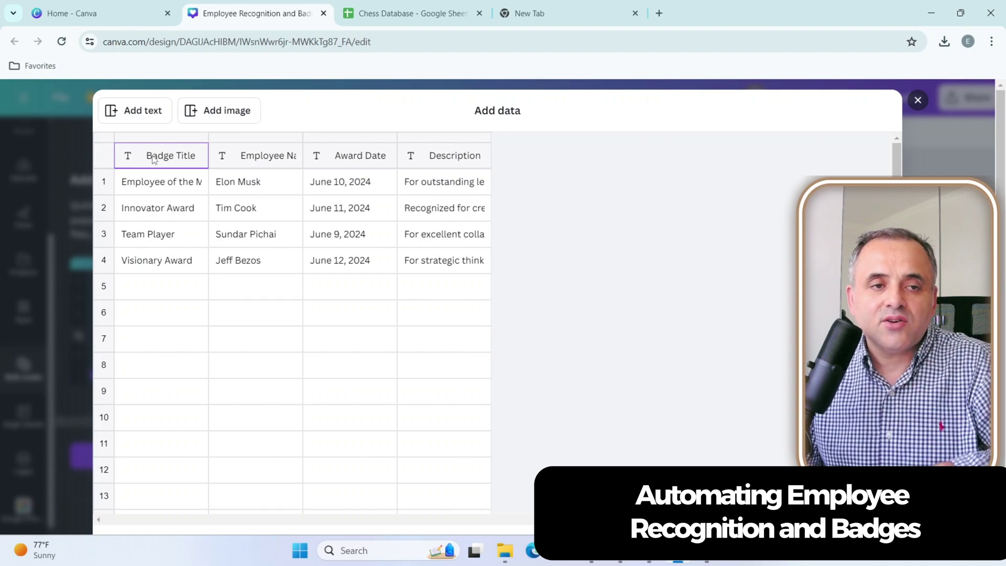
Check the rows against the spreadsheet and add an Image column to the data table.
click(369, 15)
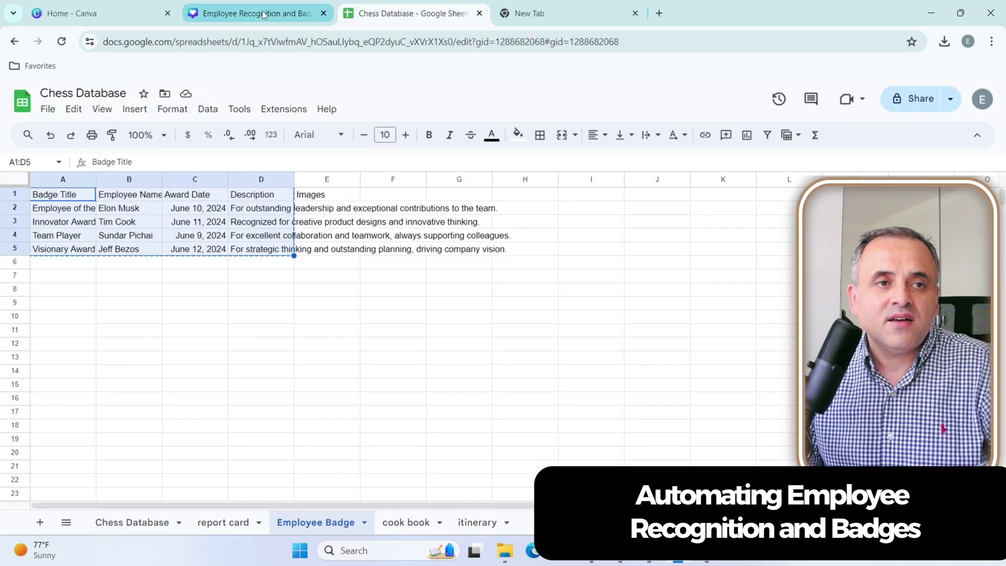
click(264, 15)
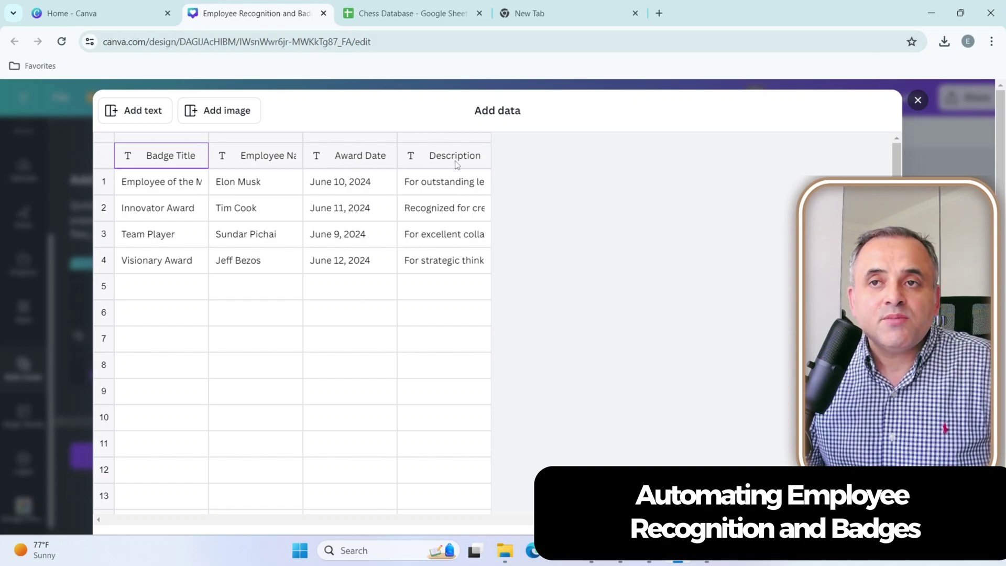
click(219, 114)
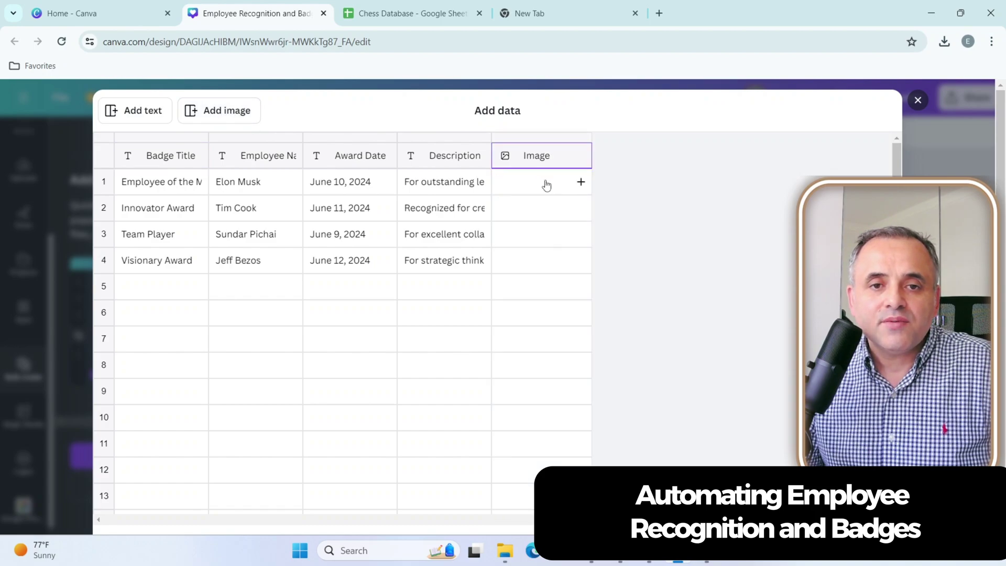
scroll(639, 324, down, 3)
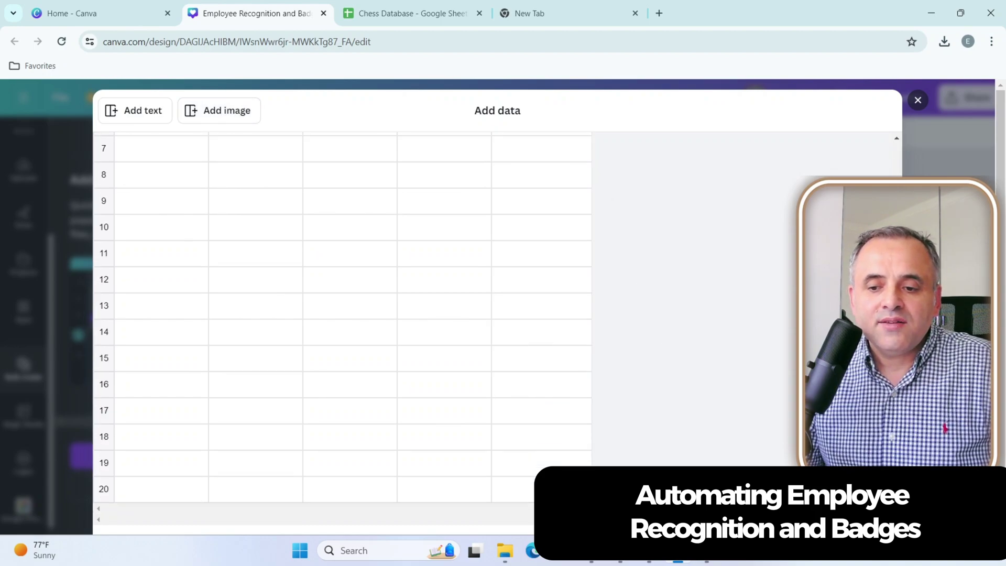
scroll(557, 348, up, 3)
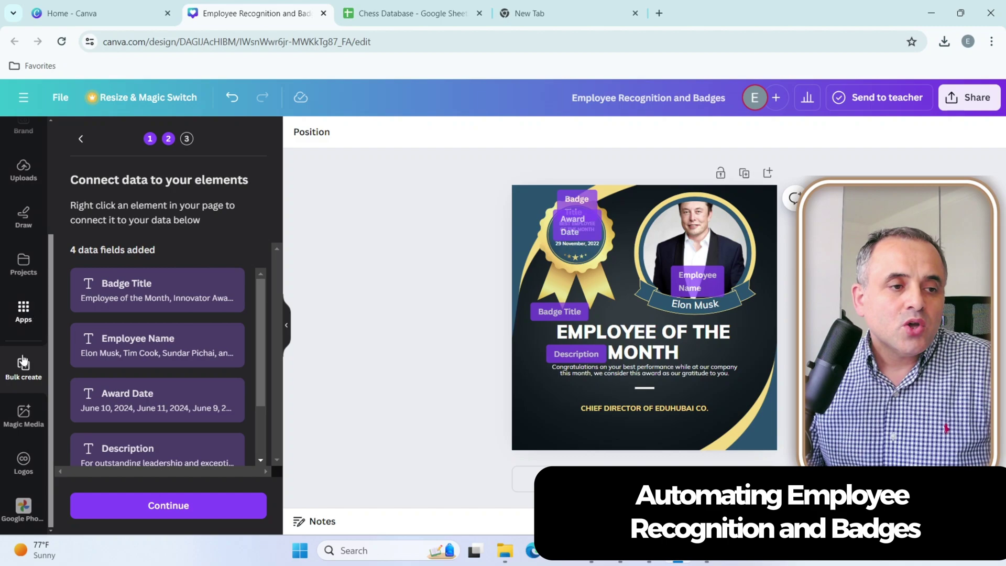
Upload the elon, jeff, sundar and tim photos from the 4employee folder to Uploads.
scroll(23, 373, up, 3)
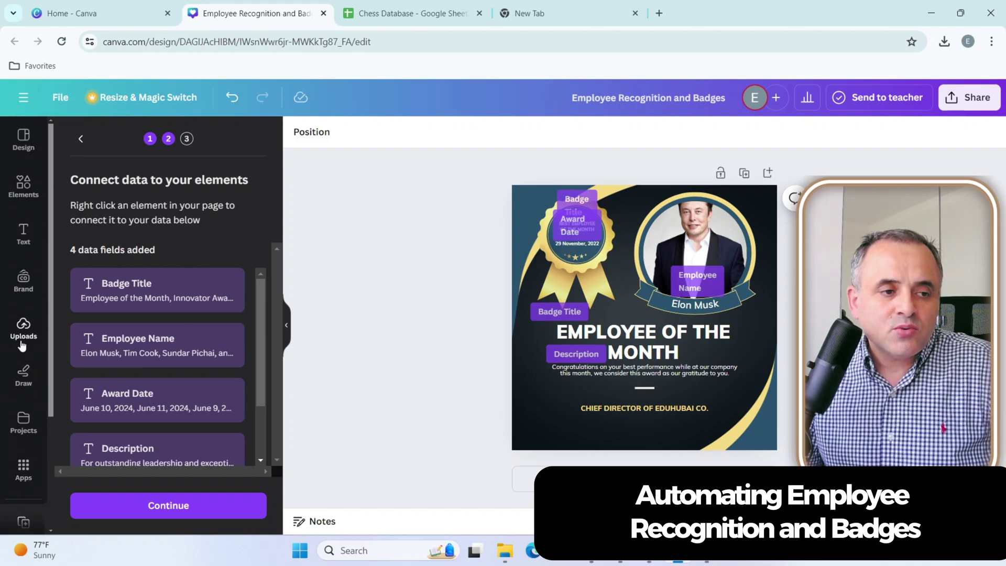
click(17, 333)
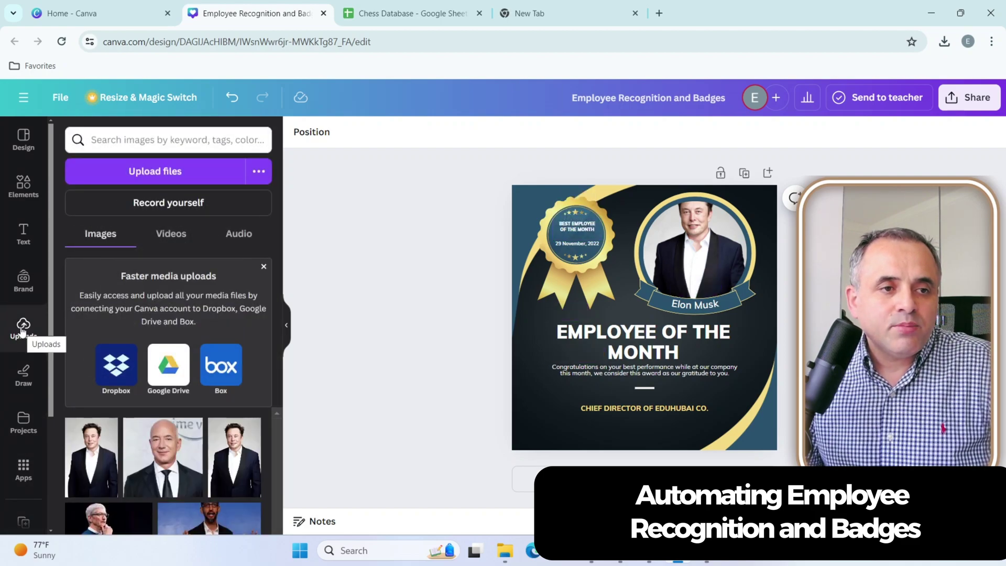
click(182, 172)
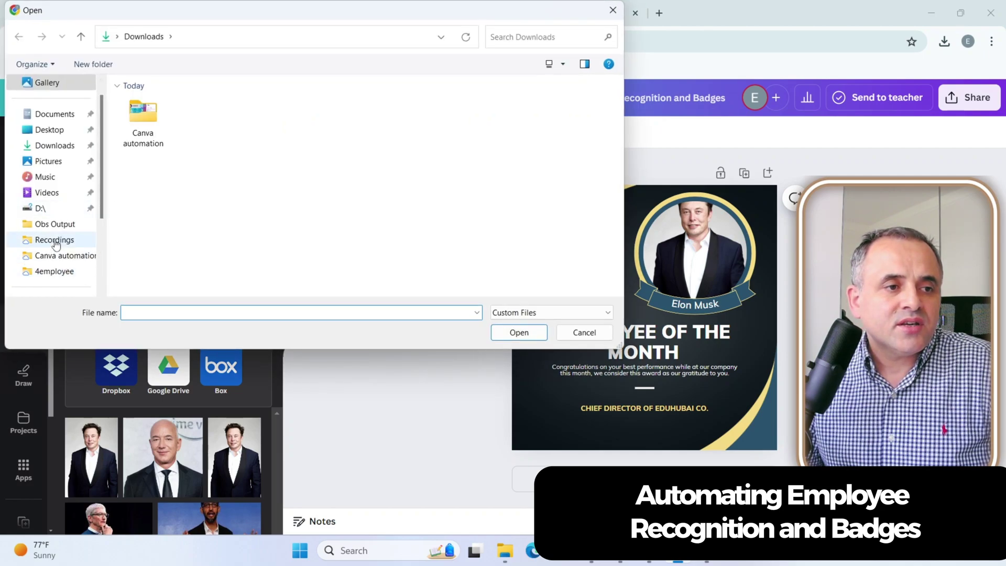
click(51, 270)
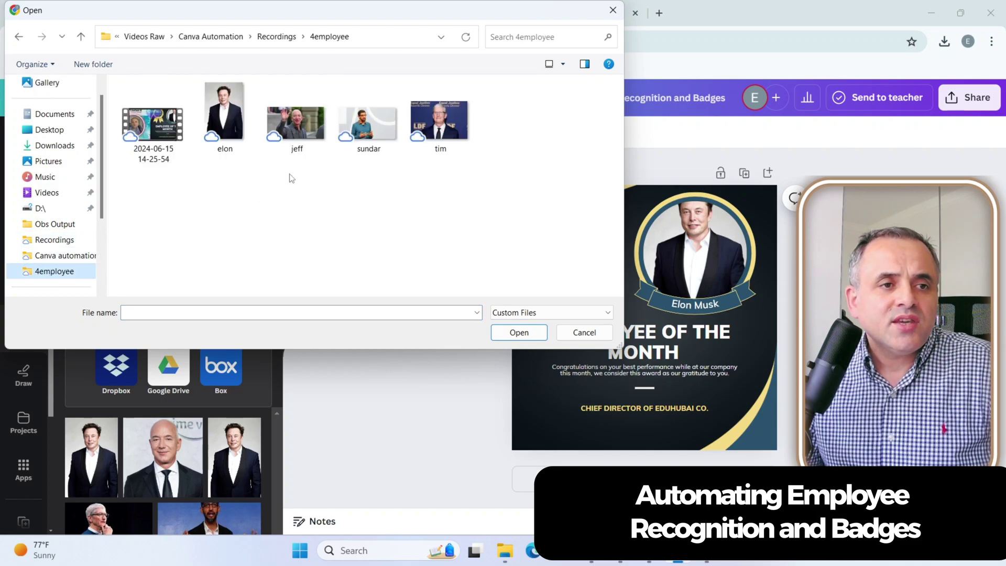
drag(487, 167, 216, 100)
click(516, 333)
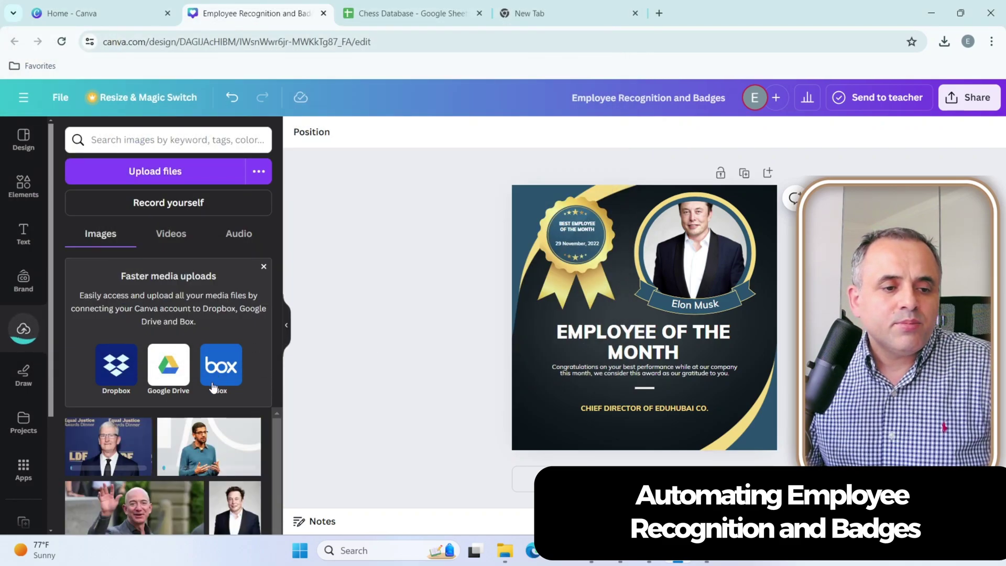
Reopen Bulk create's manually entered badge data table.
scroll(43, 180, down, 3)
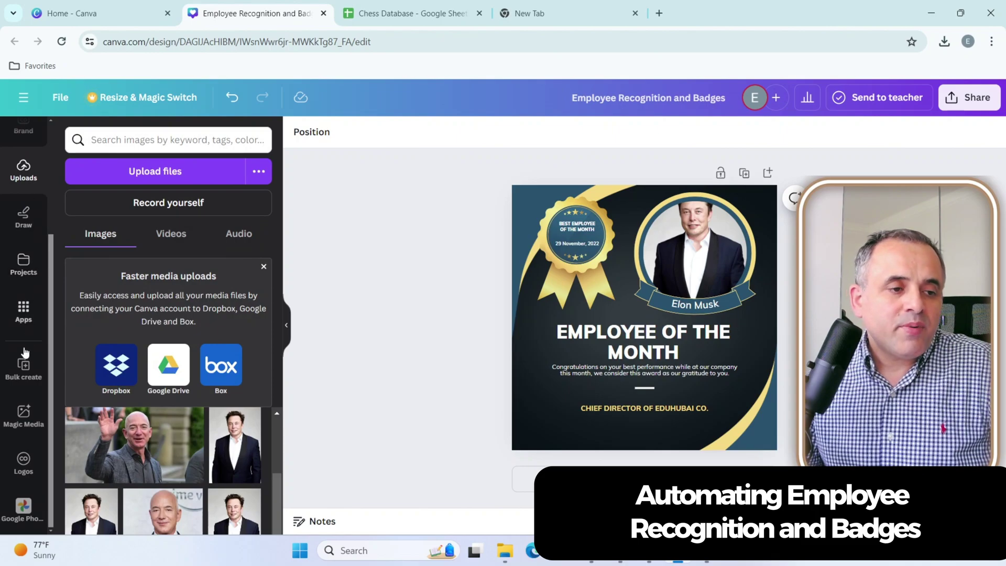
click(45, 329)
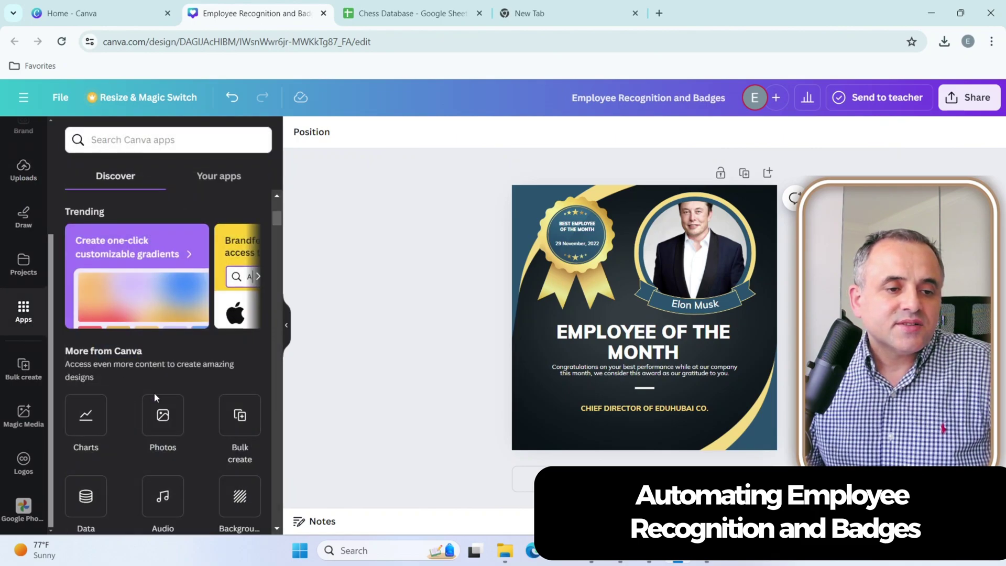
click(238, 417)
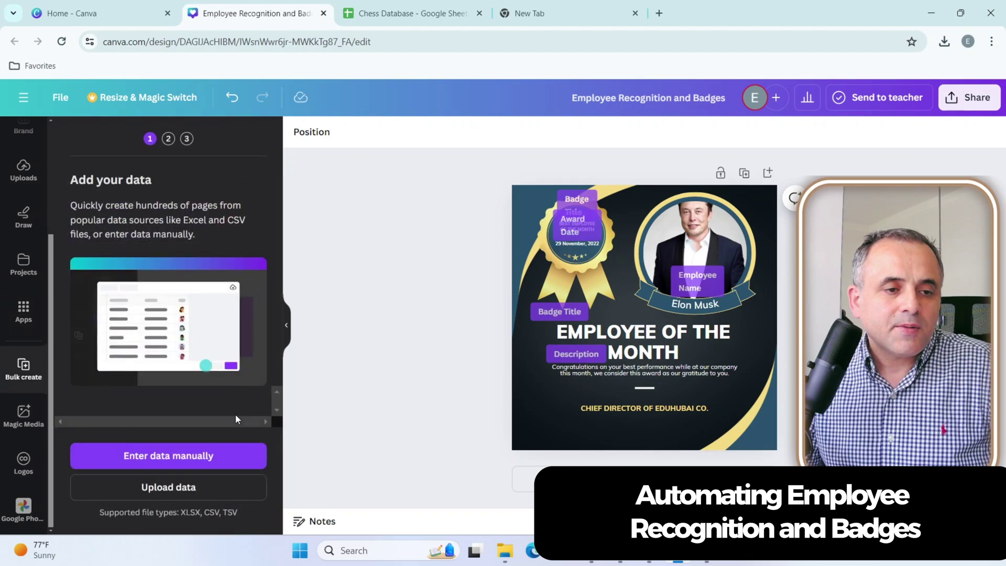
click(159, 455)
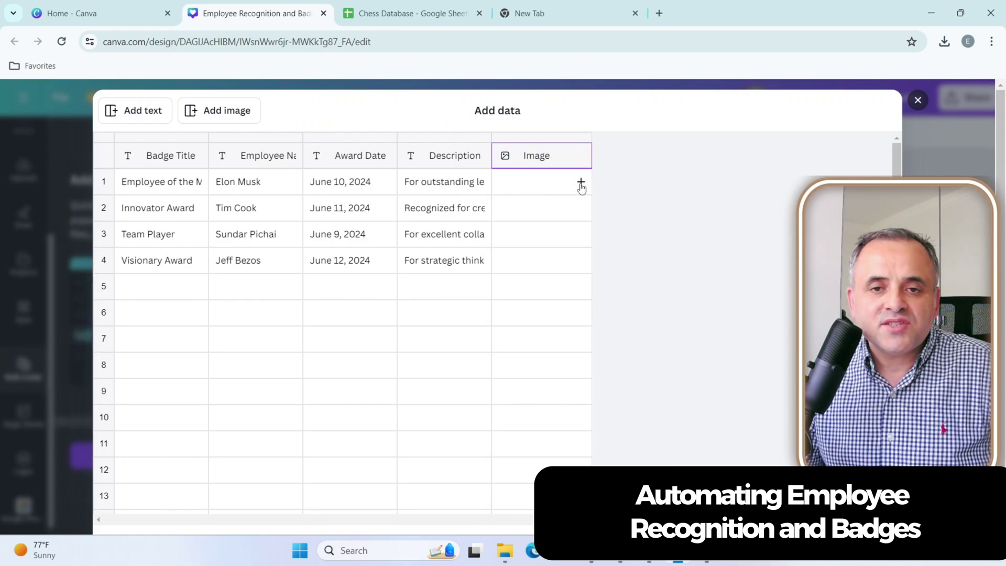
Fill the Image cells with elon.jpg, tim.jpg, sundar.jpg and jeff.jpg for rows 1-4, then close the table.
click(580, 185)
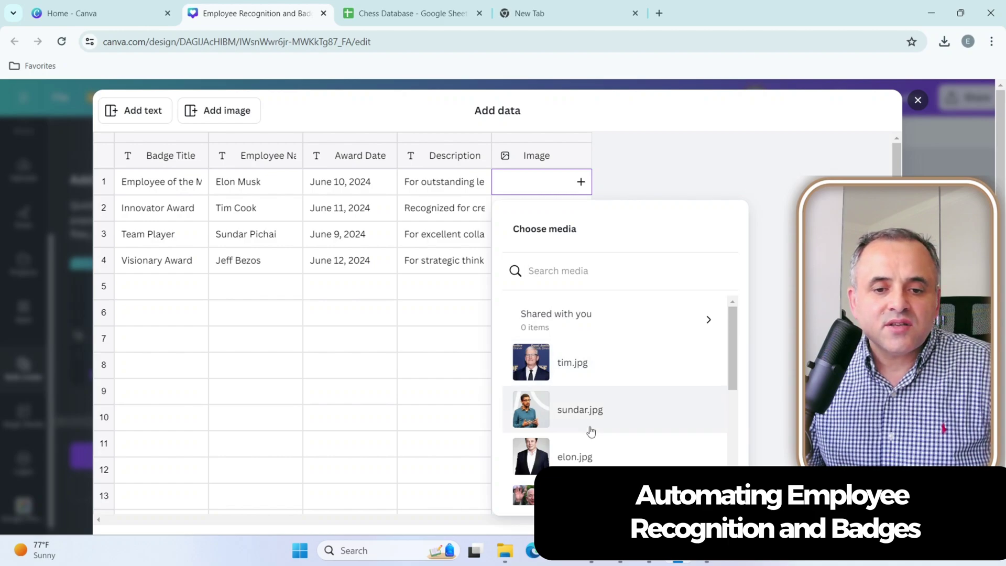
click(581, 456)
click(578, 209)
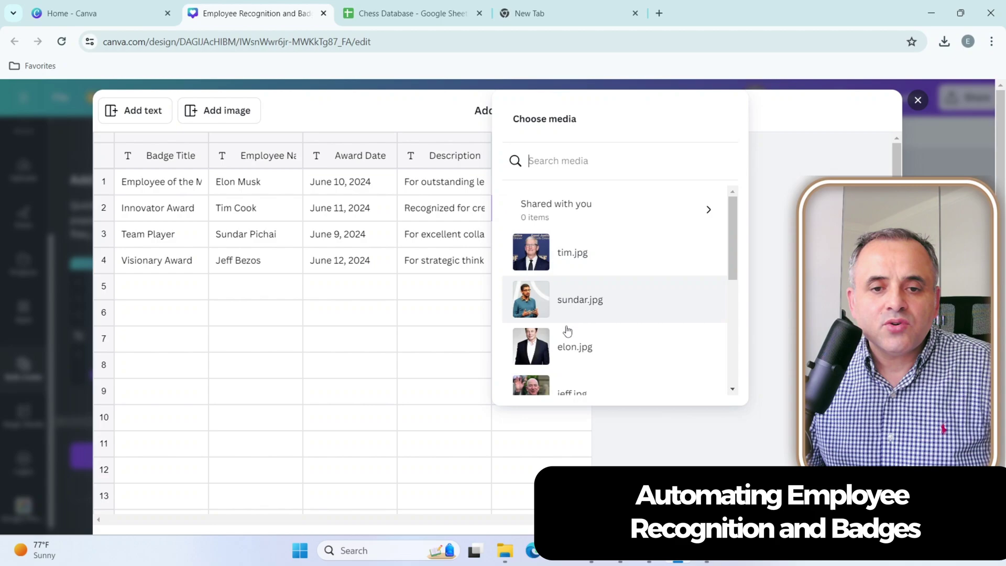
click(567, 252)
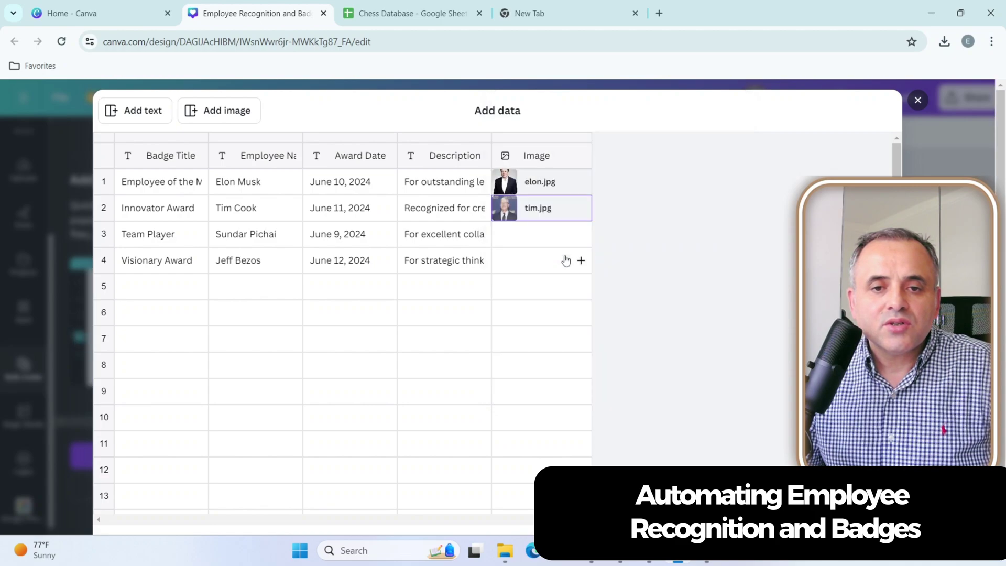
click(582, 235)
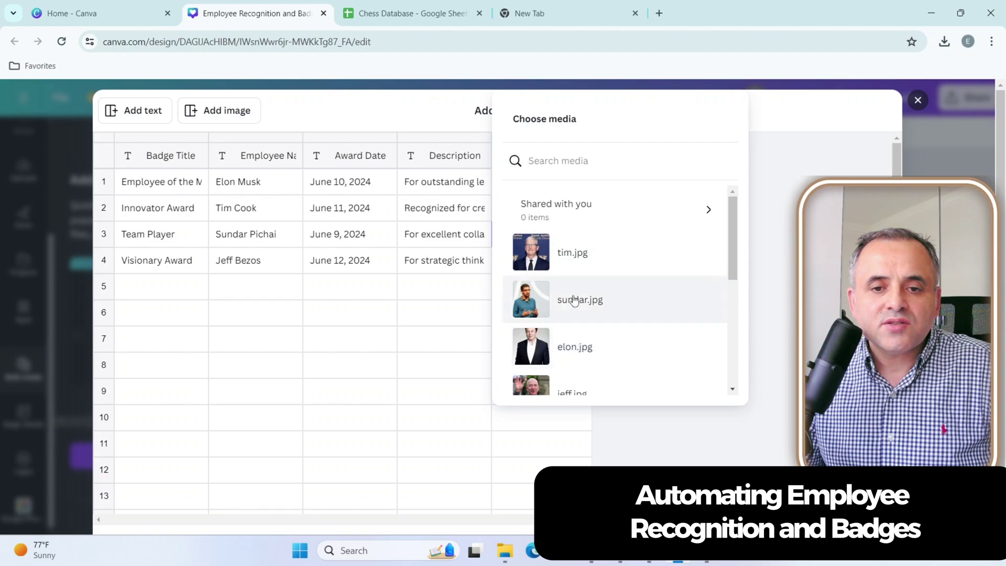
click(575, 301)
click(580, 264)
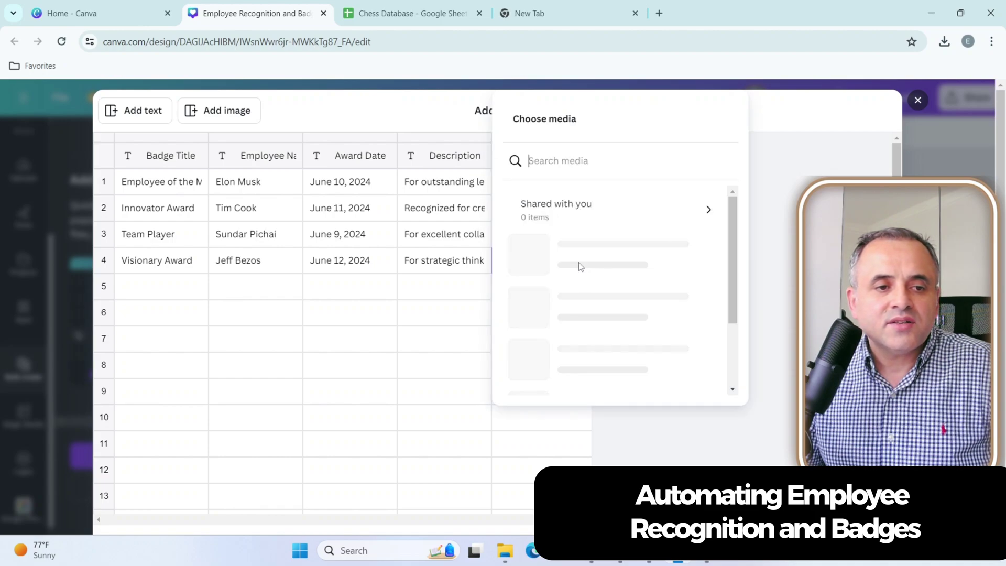
scroll(569, 319, down, 1)
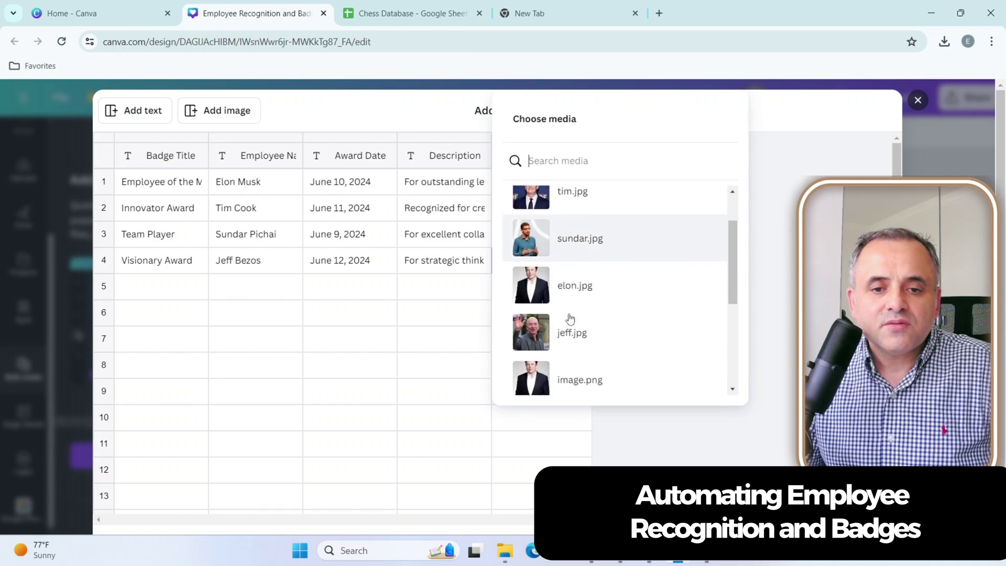
click(561, 340)
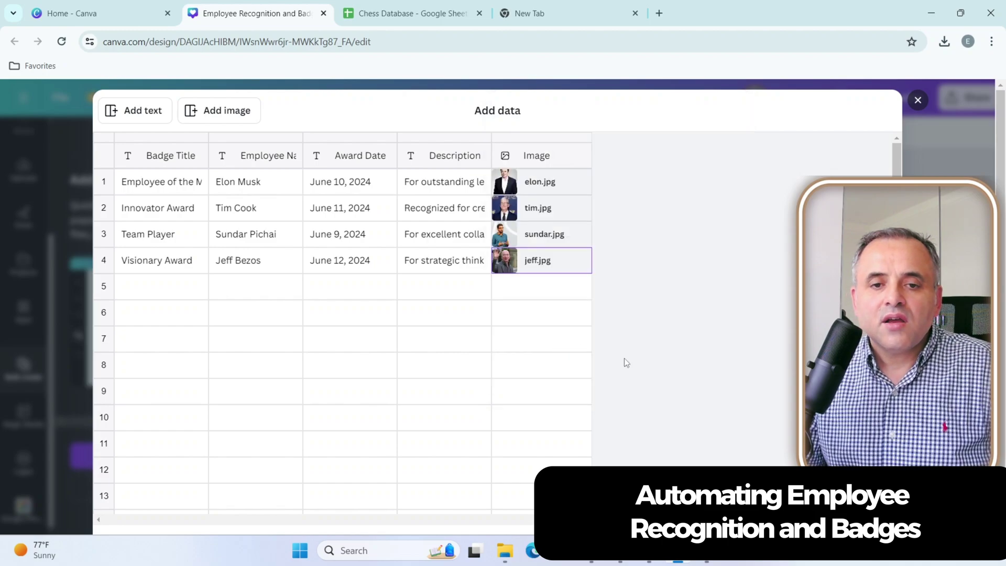
scroll(681, 379, down, 3)
scroll(784, 438, down, 2)
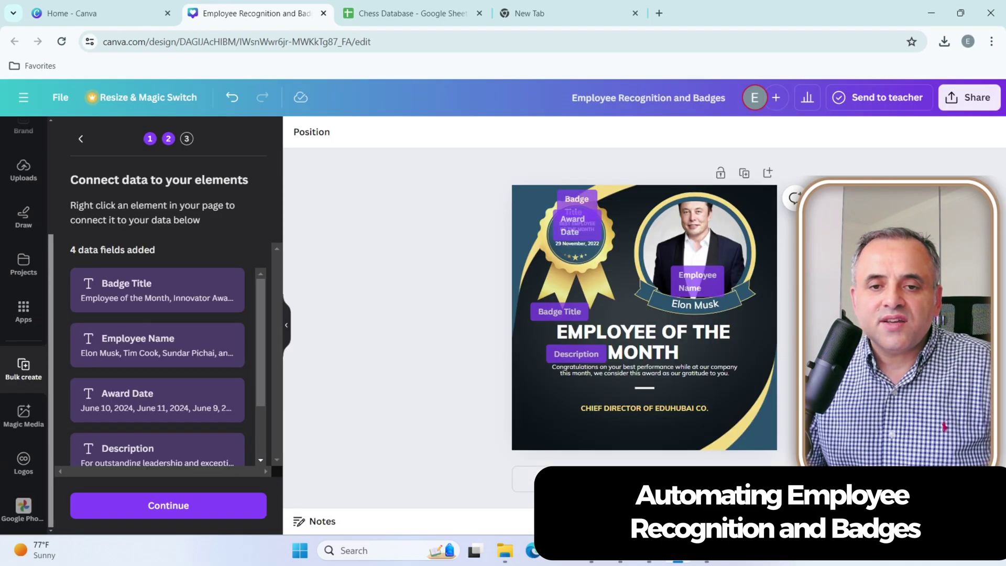
click(859, 501)
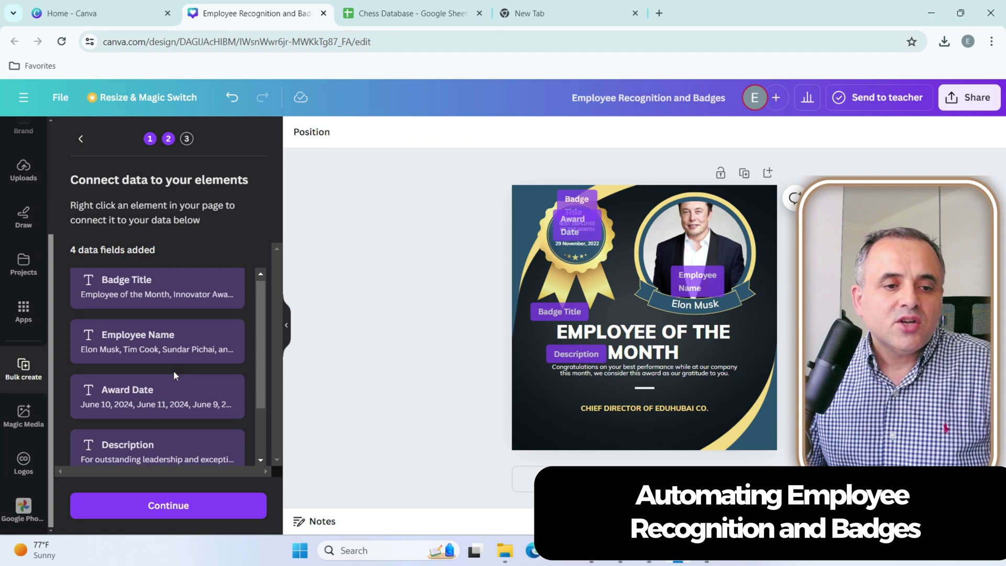
Connect the badge's employee photo to the Image field, then Generate 4 designs.
scroll(172, 378, down, 2)
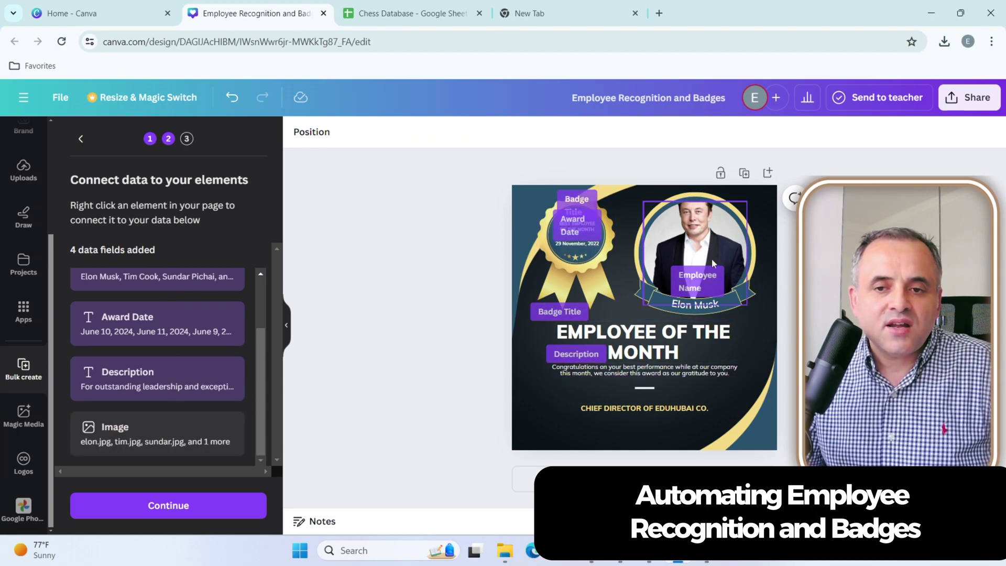
click(696, 224)
click(661, 169)
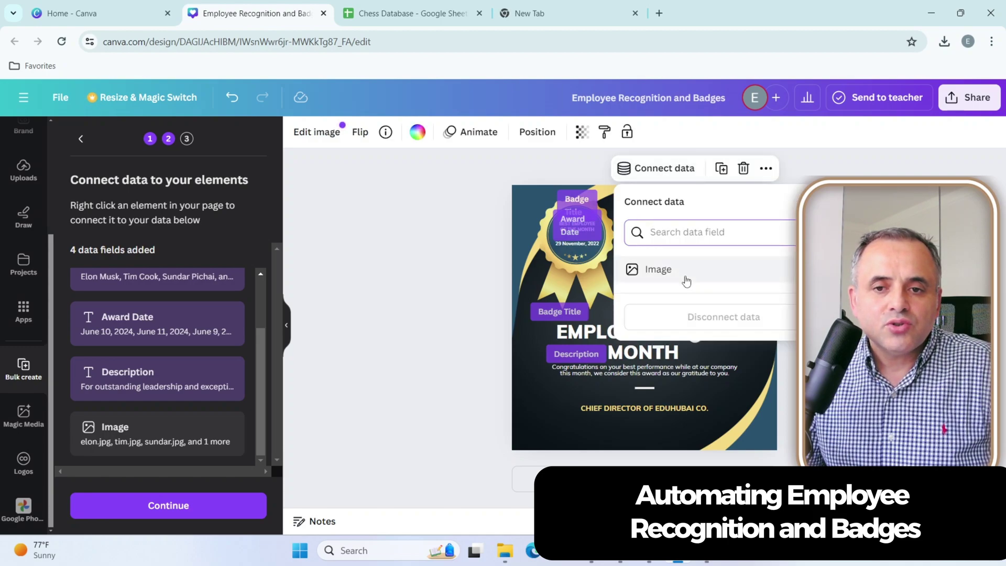
click(680, 272)
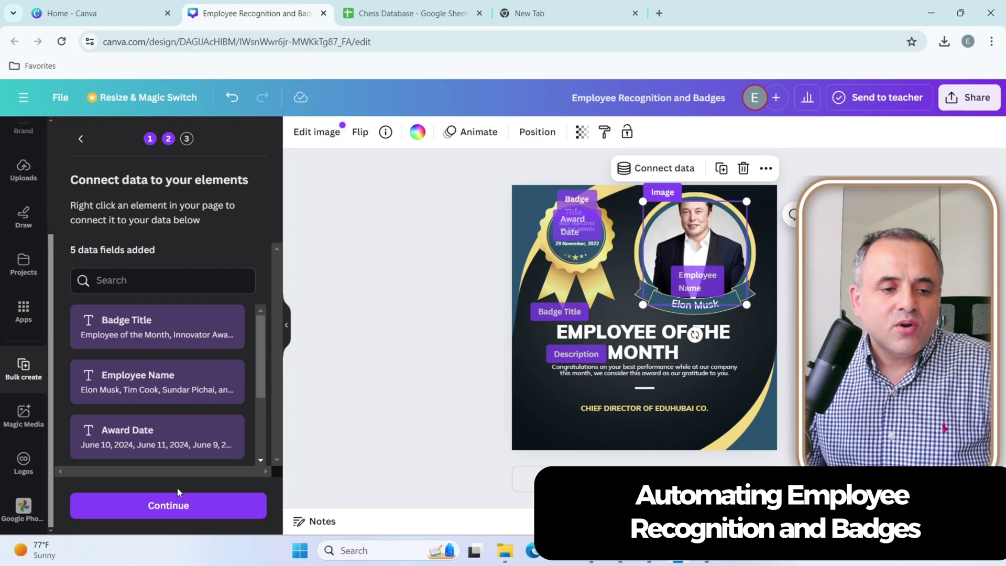
click(170, 508)
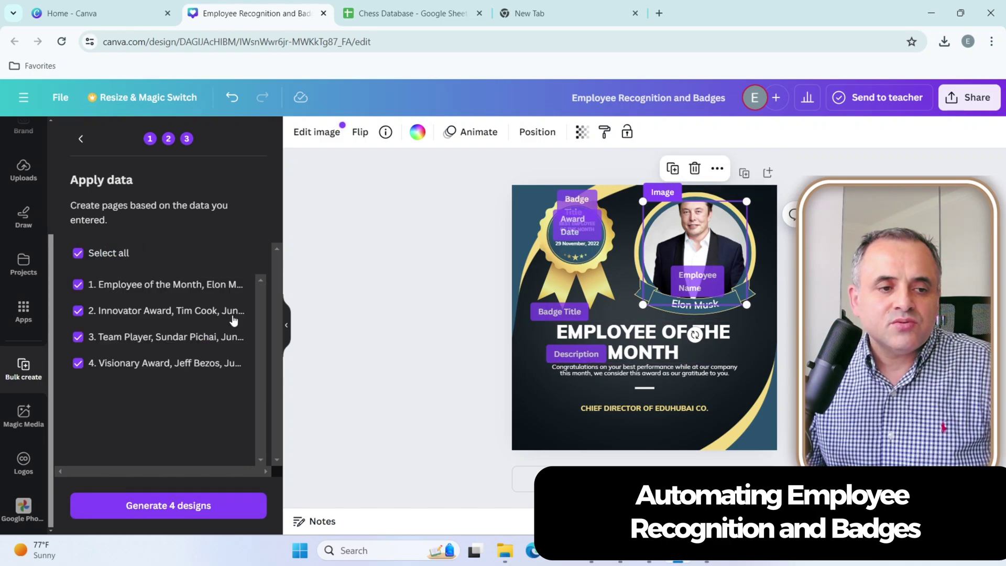
click(161, 508)
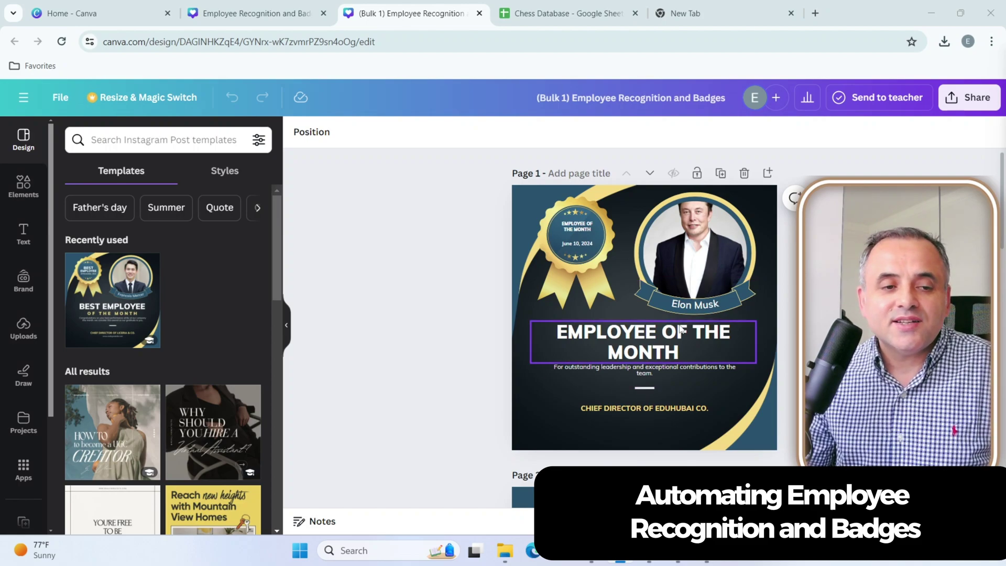
Scroll through the generated badge pages, one per employee award.
scroll(681, 329, down, 5)
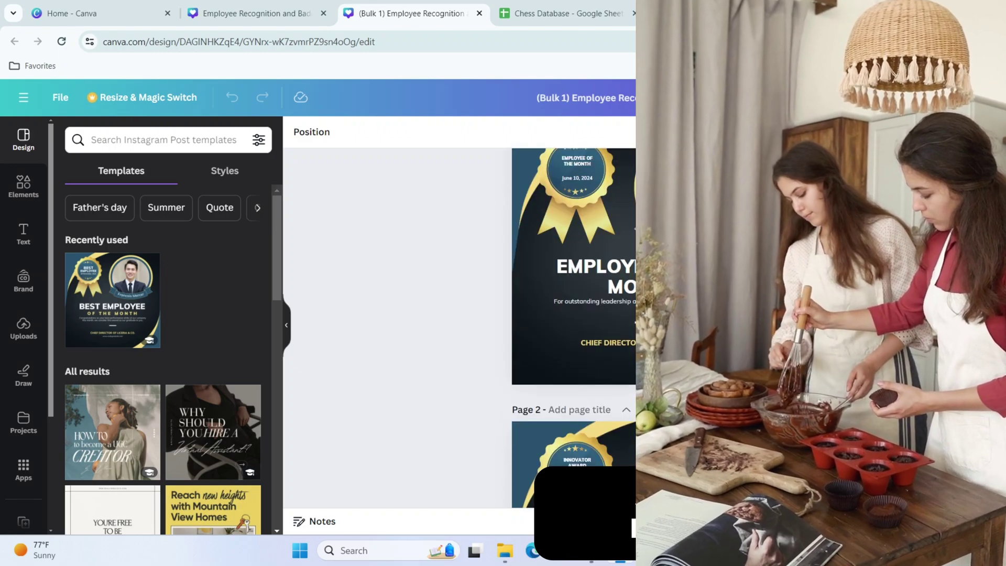
scroll(459, 328, down, 3)
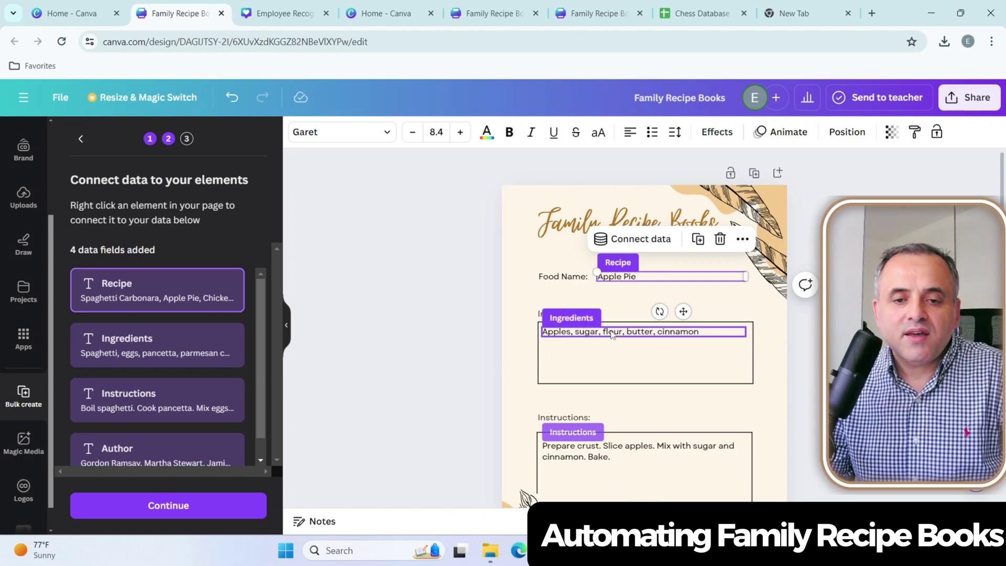
Connect the recipe card's author name to the Author field and generate 10 recipe designs.
click(615, 453)
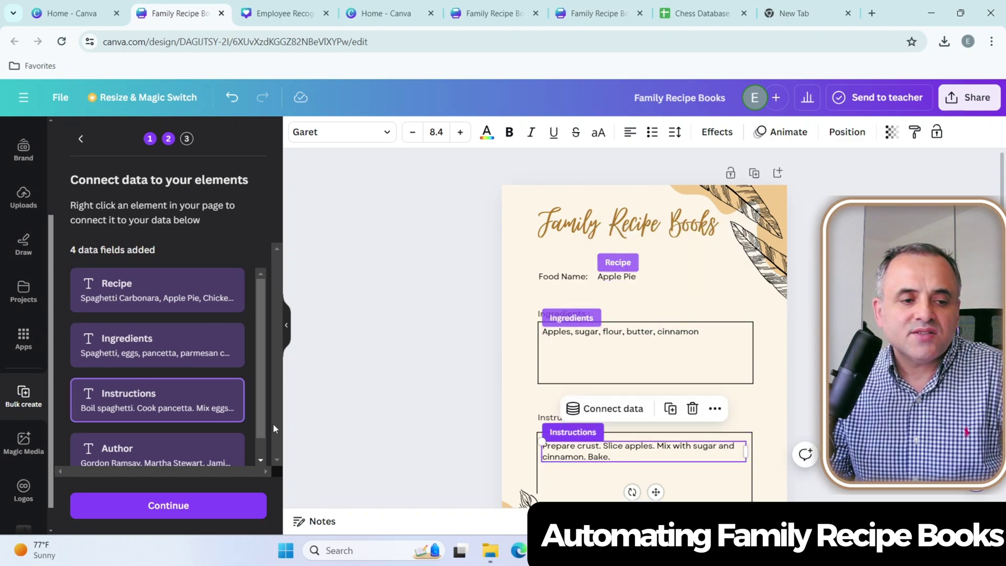
scroll(164, 422, down, 1)
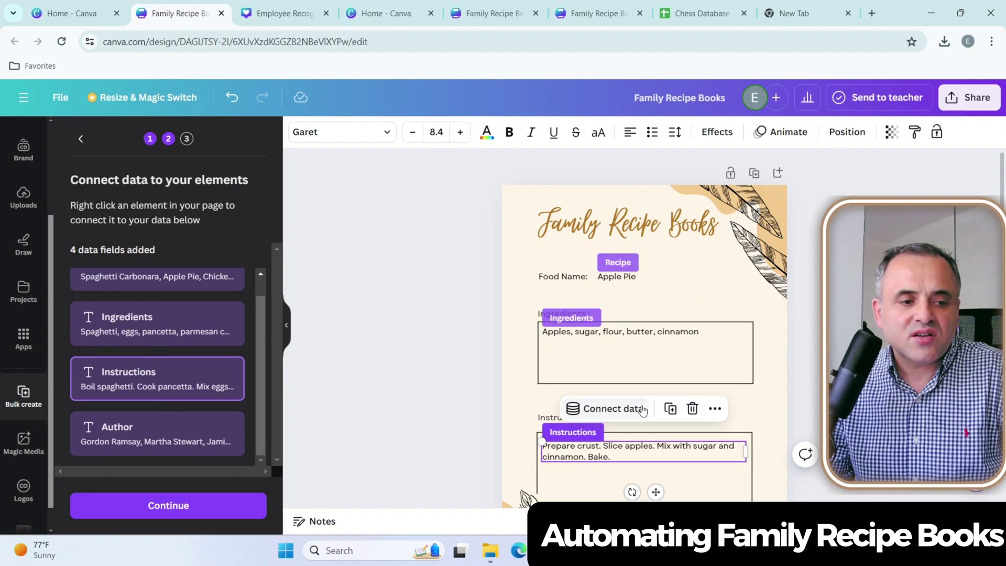
scroll(638, 414, down, 3)
click(684, 440)
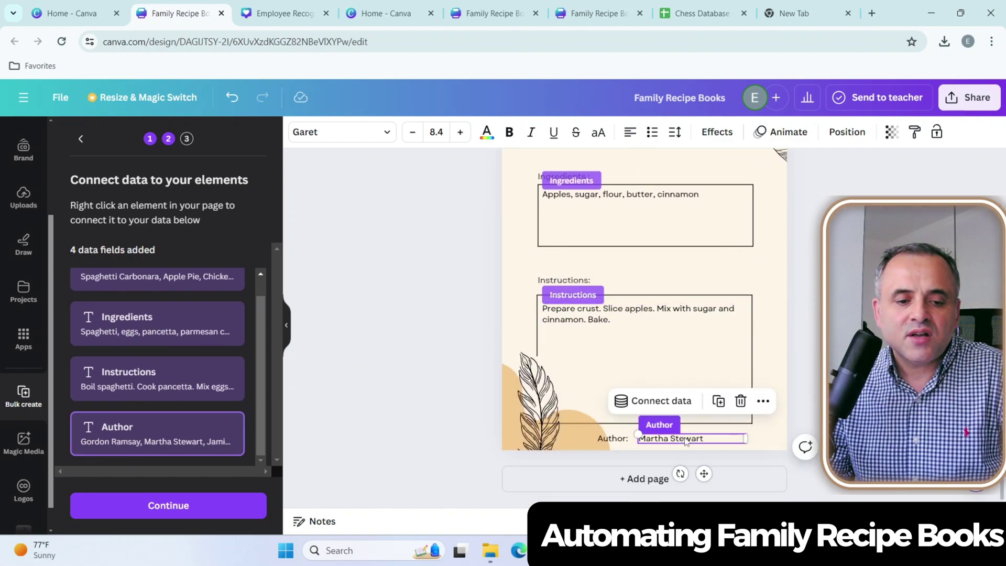
click(186, 507)
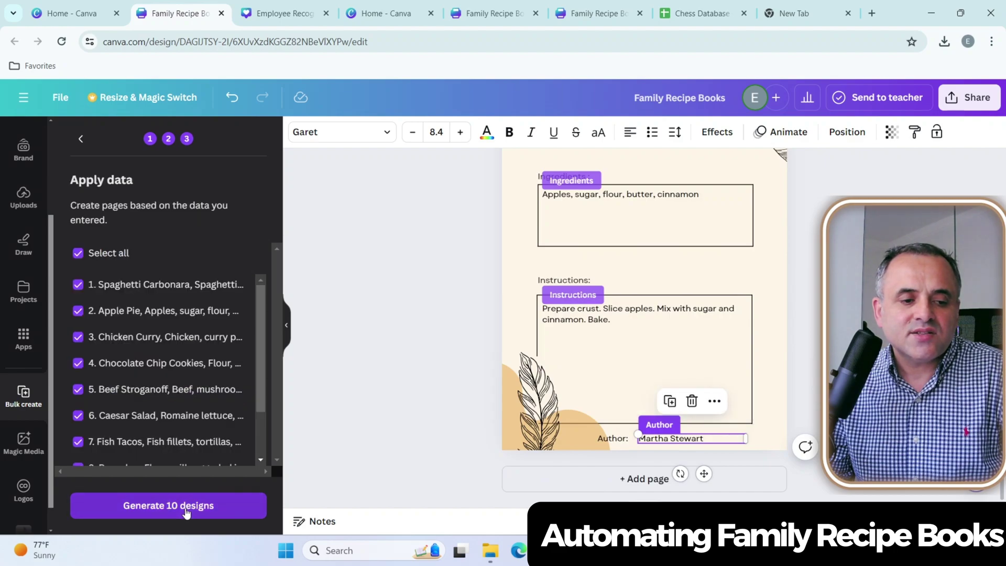
click(185, 506)
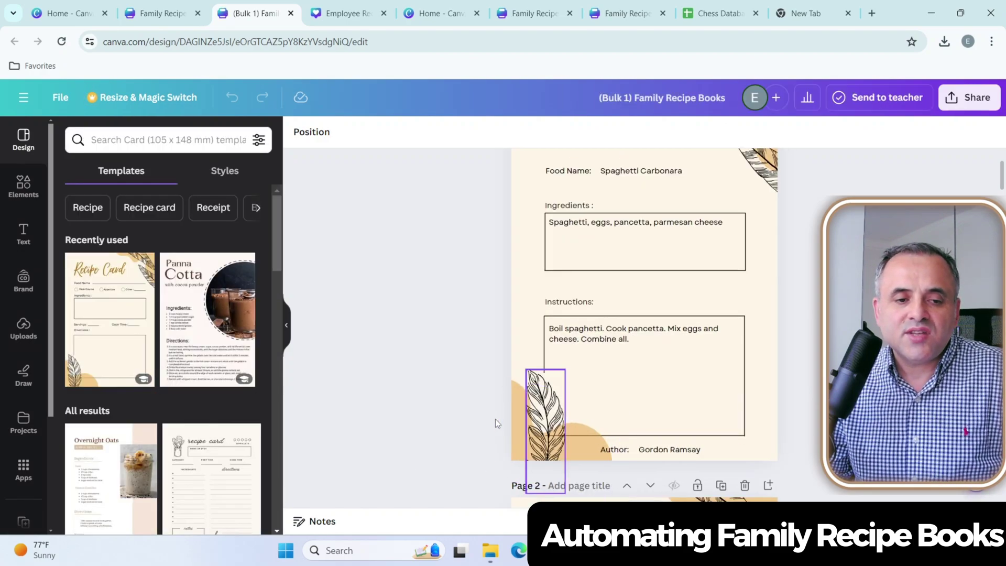
Scroll through recipe pages 1–5 to check Spaghetti Carbonara, Apple Pie, Chicken Curry and Chocolate Chip Cookies.
scroll(400, 409, up, 2)
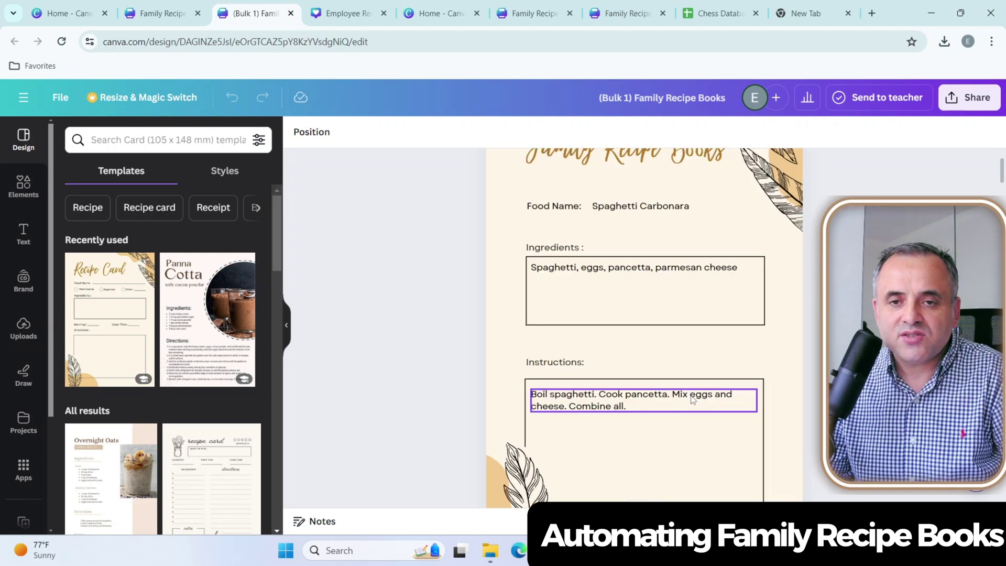
scroll(657, 374, up, 1)
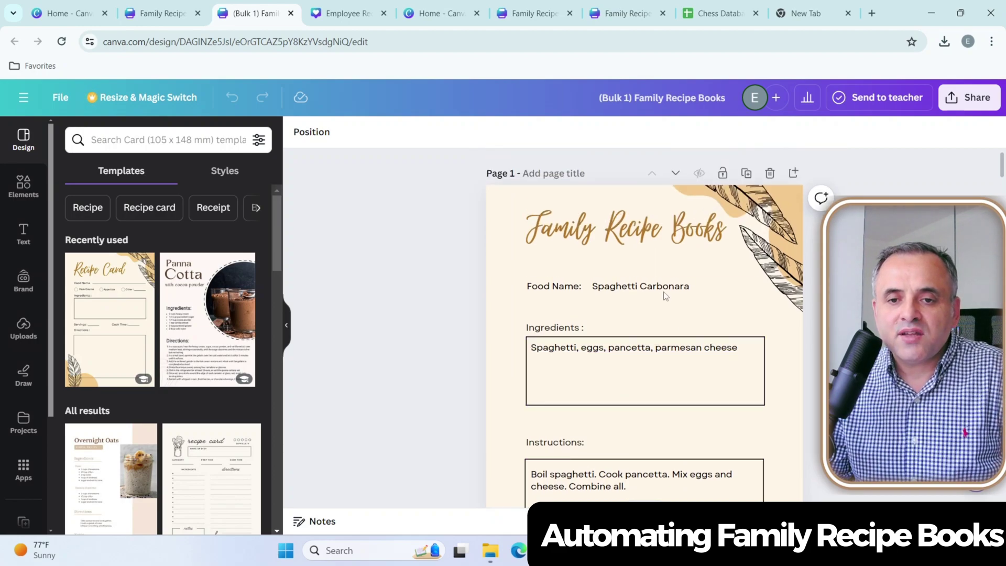
scroll(691, 401, down, 3)
scroll(690, 401, up, 3)
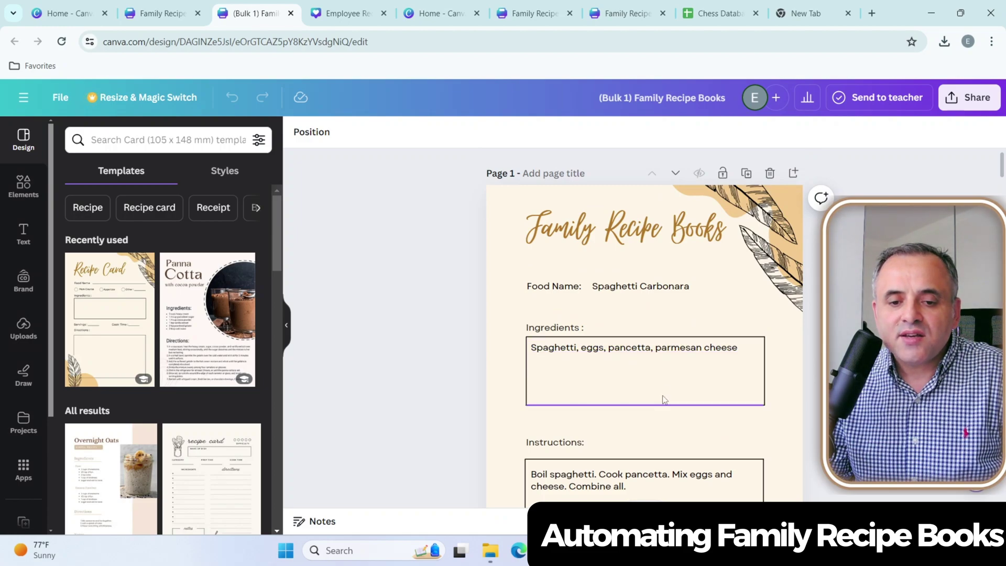
scroll(645, 401, down, 3)
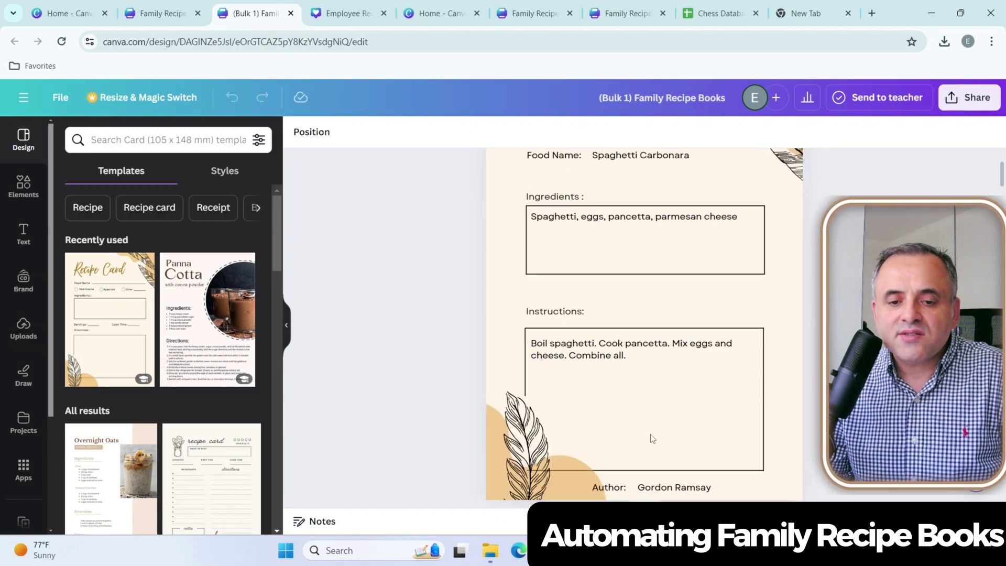
scroll(650, 438, down, 3)
scroll(677, 427, down, 4)
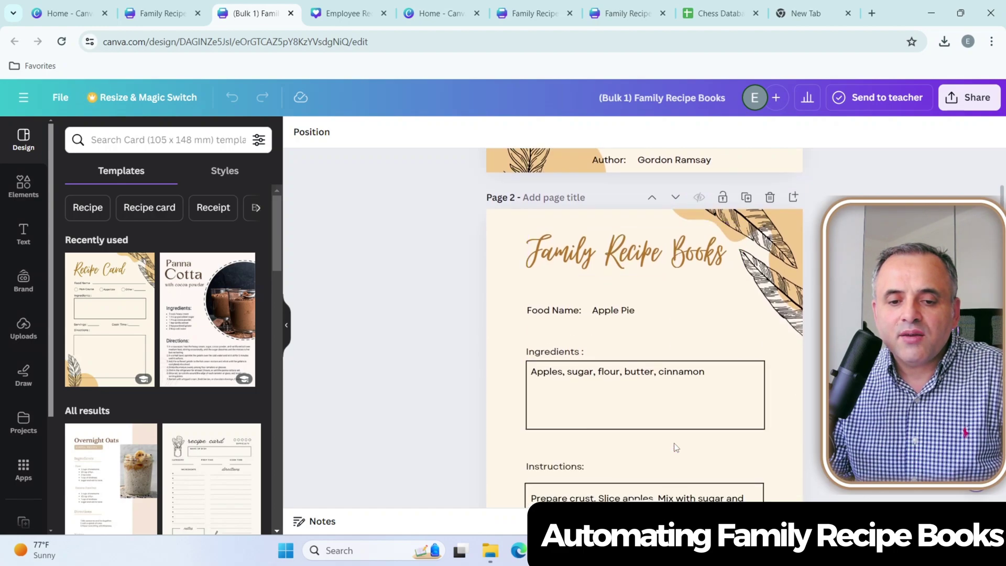
scroll(636, 415, down, 5)
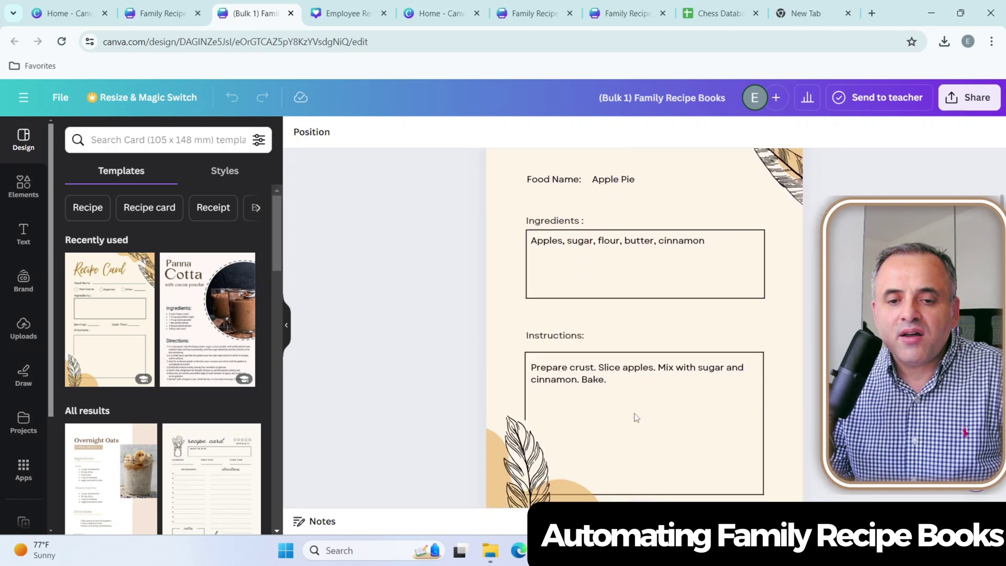
scroll(645, 419, down, 2)
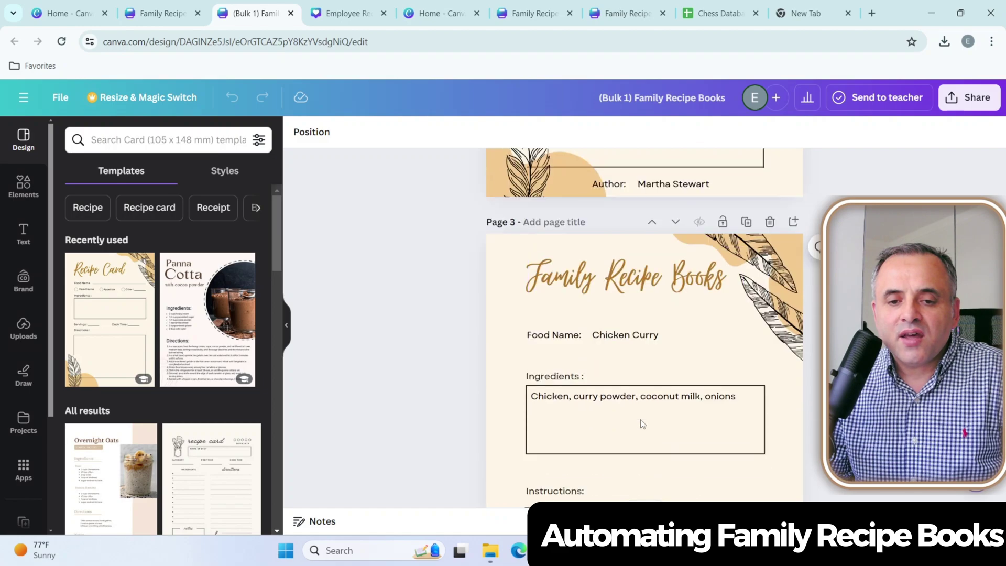
scroll(638, 362, down, 6)
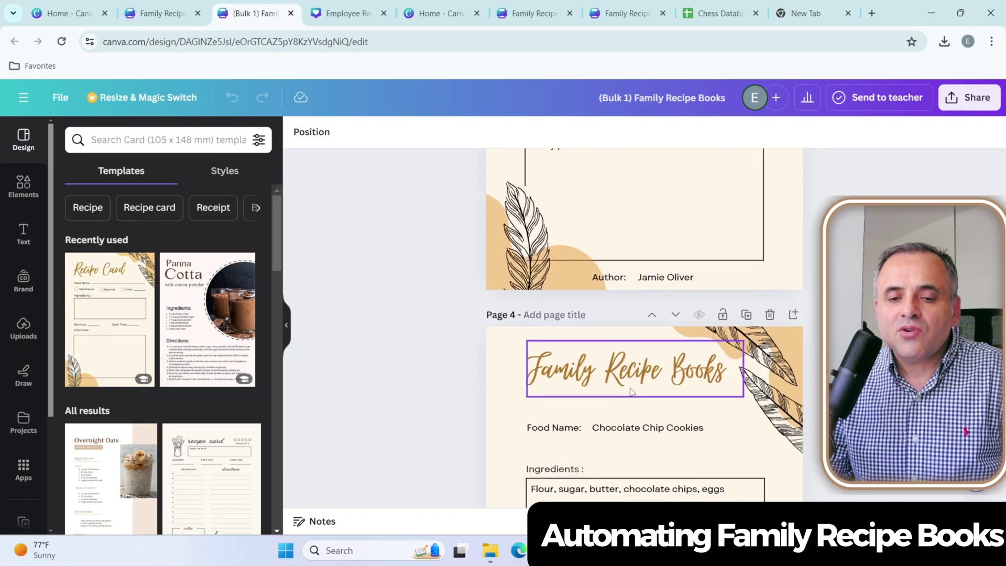
scroll(609, 412, down, 3)
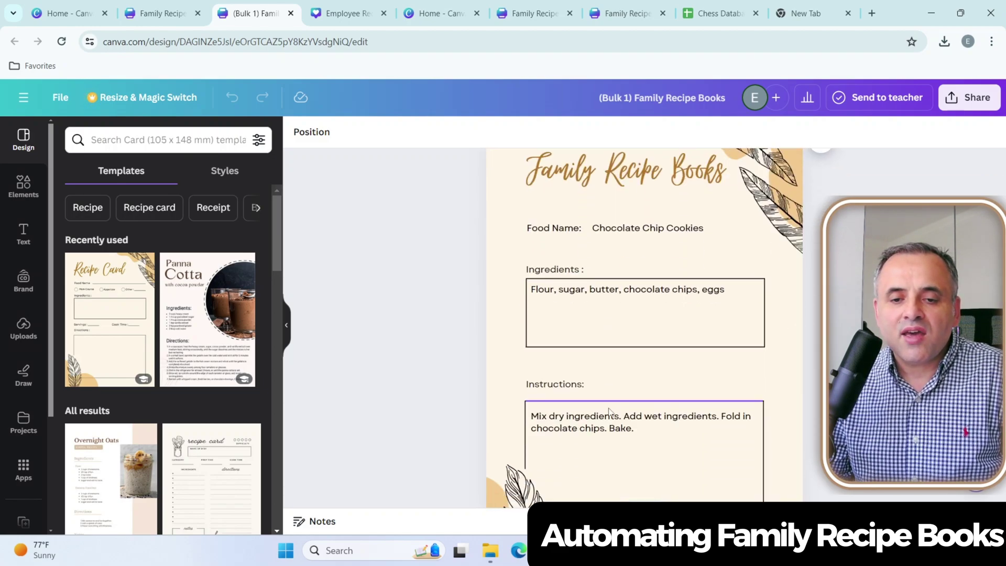
scroll(457, 387, down, 3)
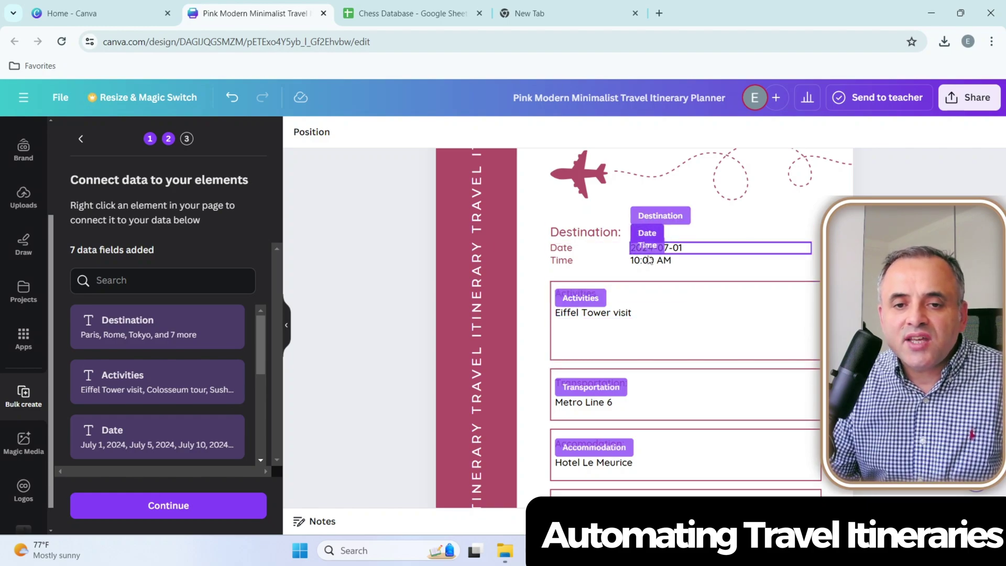
Continue with all ten data rows, Paris through Cairo, selected and generate 10 itinerary designs.
scroll(621, 330, down, 2)
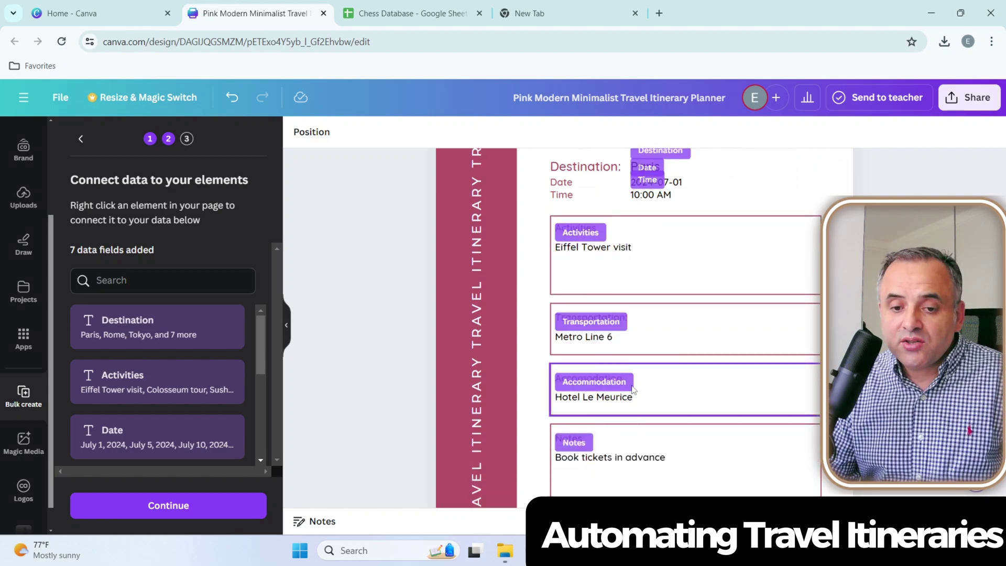
scroll(632, 390, down, 3)
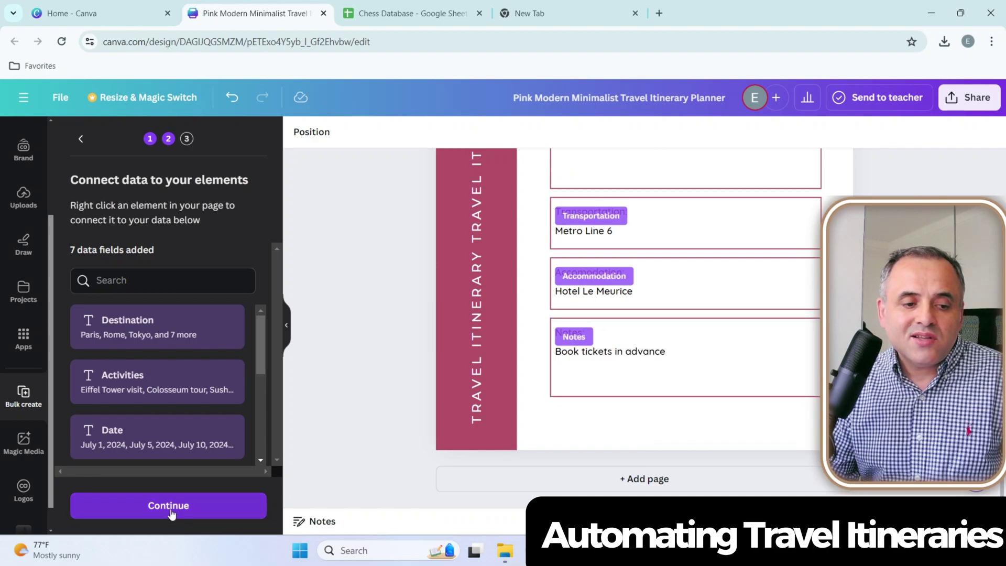
scroll(266, 355, down, 5)
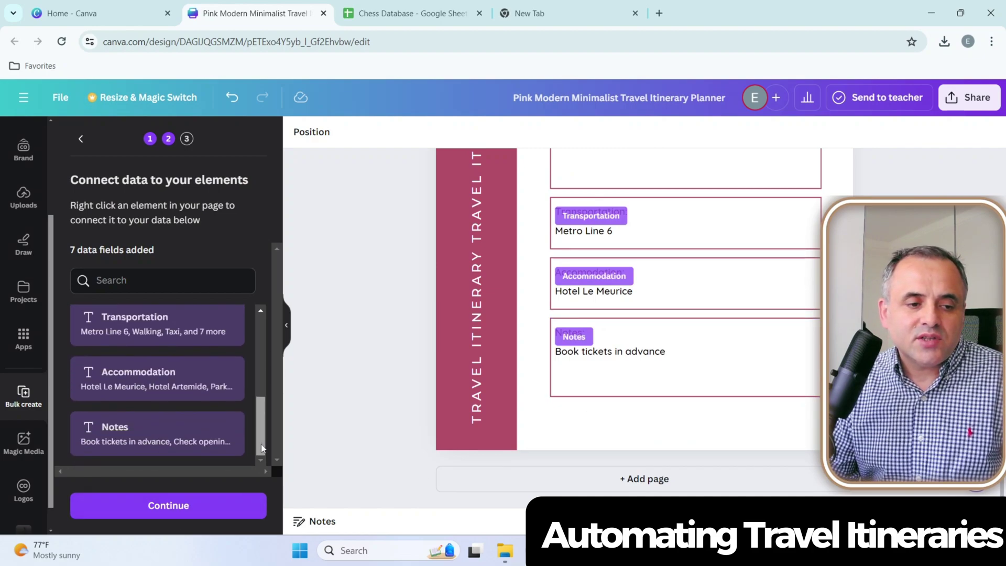
click(180, 506)
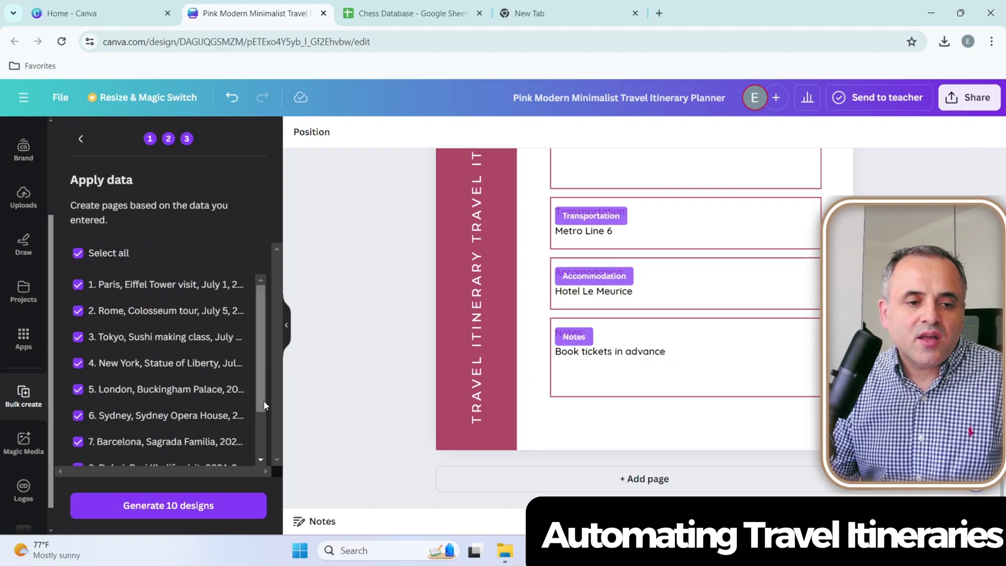
scroll(257, 408, down, 3)
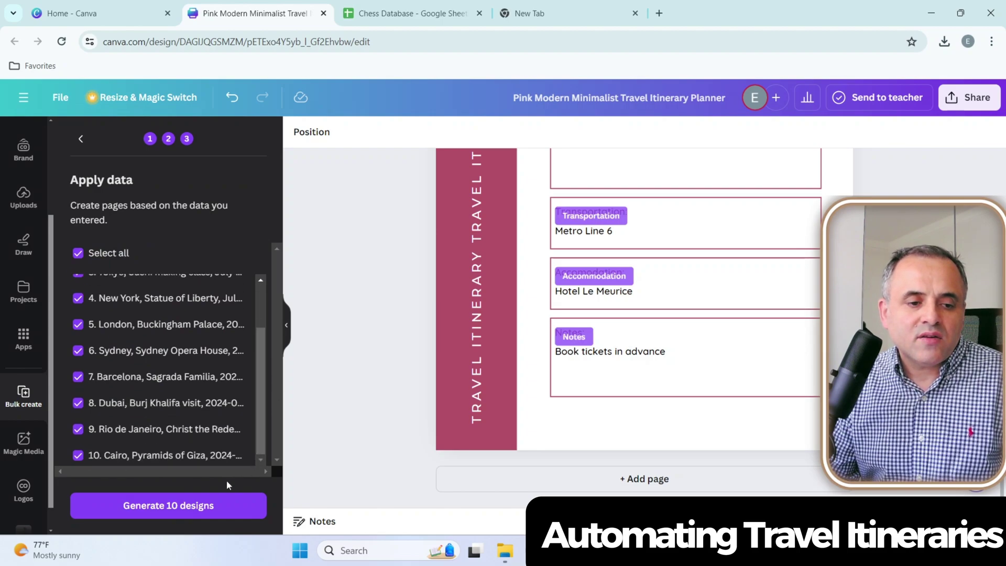
click(163, 510)
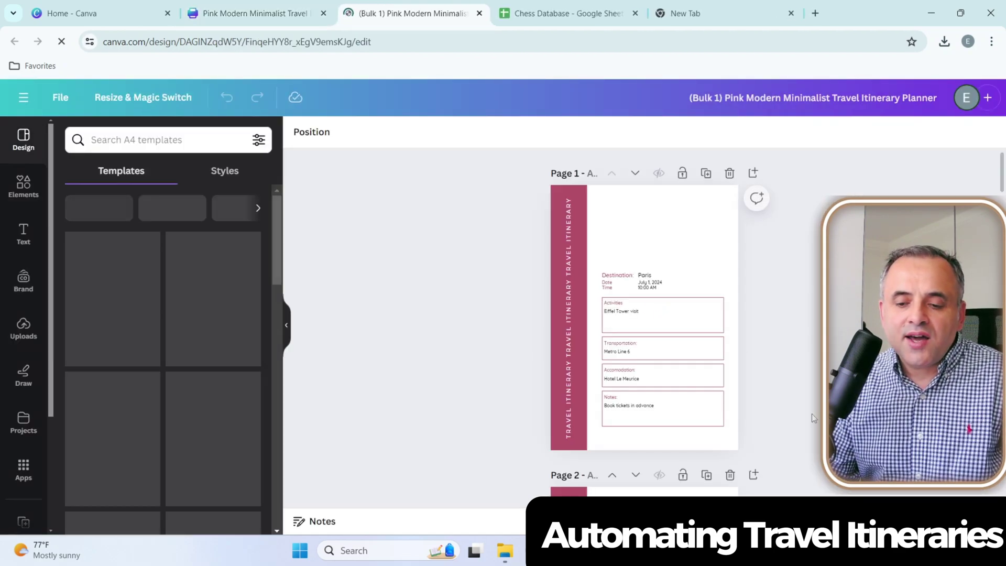
Scroll through itinerary pages 1–4, checking the Paris, Rome and Tokyo pages are filled in.
scroll(701, 331, up, 5)
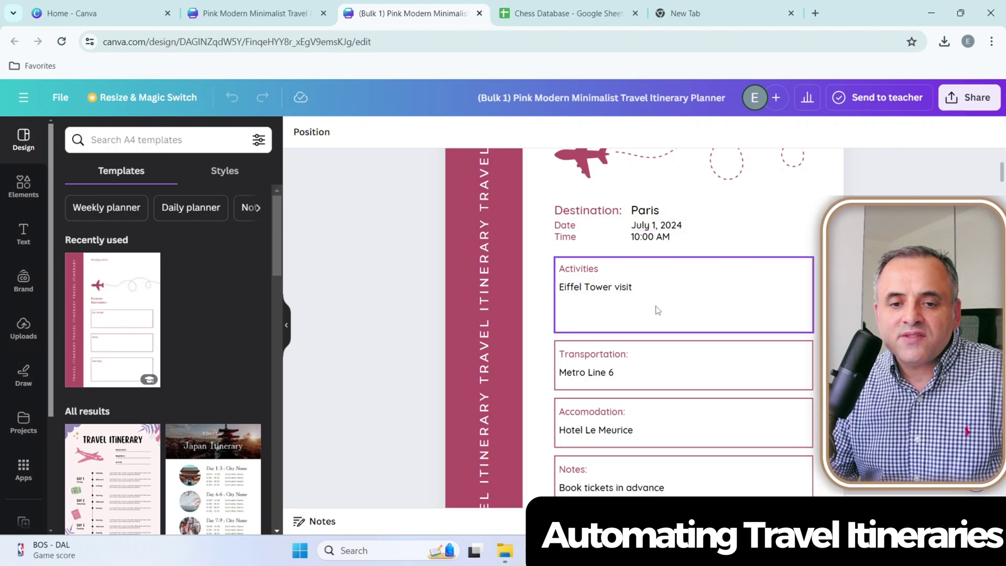
scroll(655, 306, down, 1)
scroll(656, 312, down, 1)
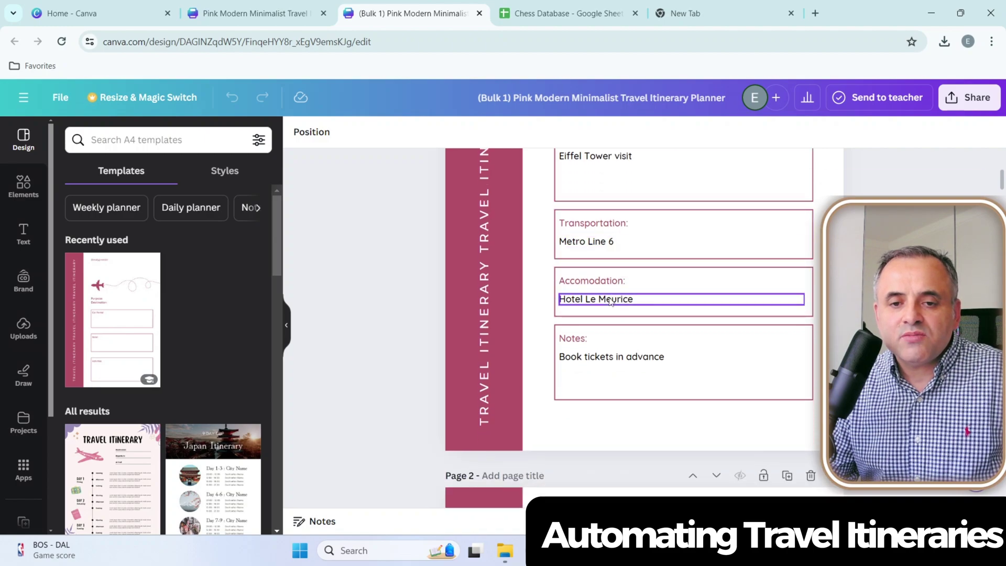
scroll(611, 304, down, 6)
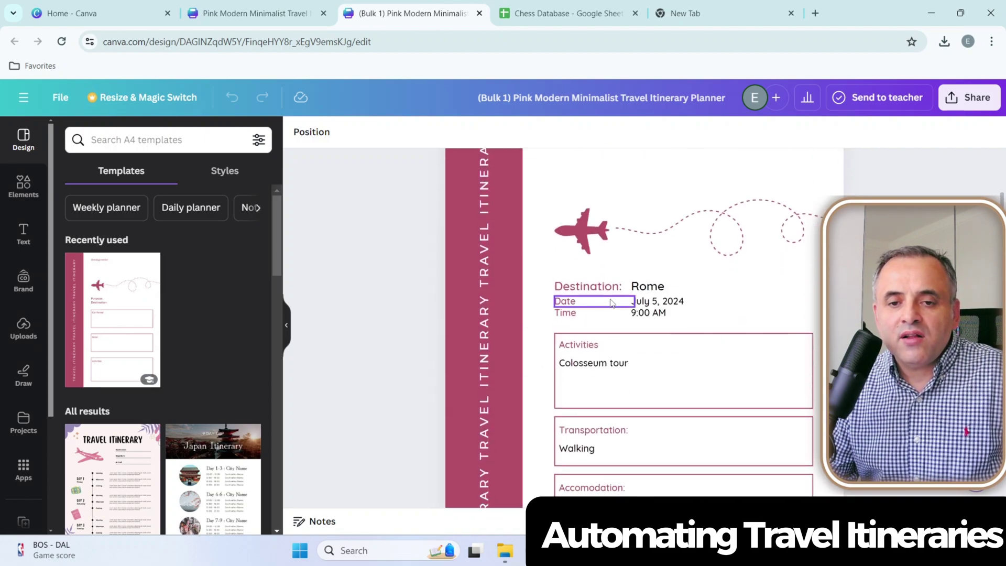
scroll(611, 304, down, 1)
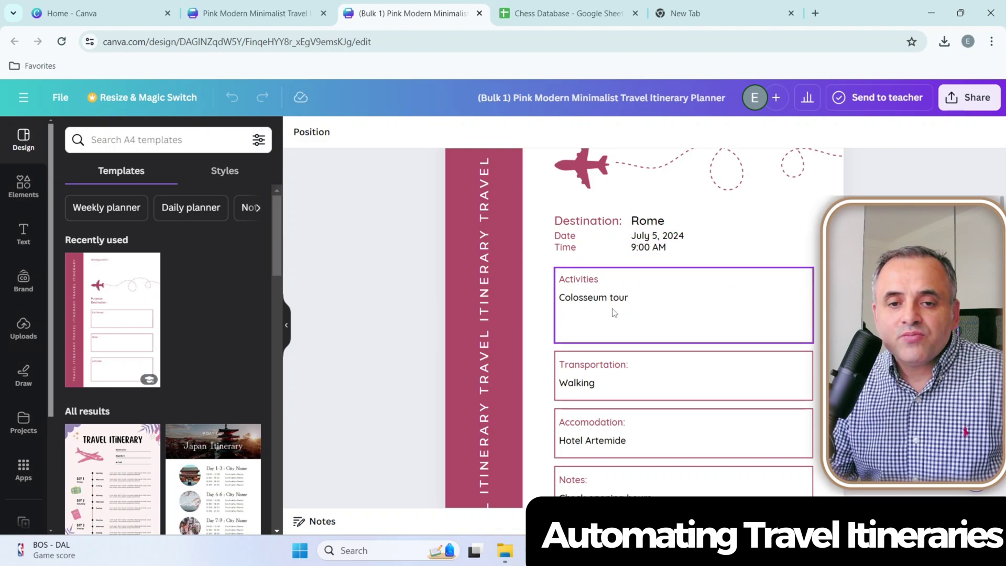
scroll(613, 312, down, 2)
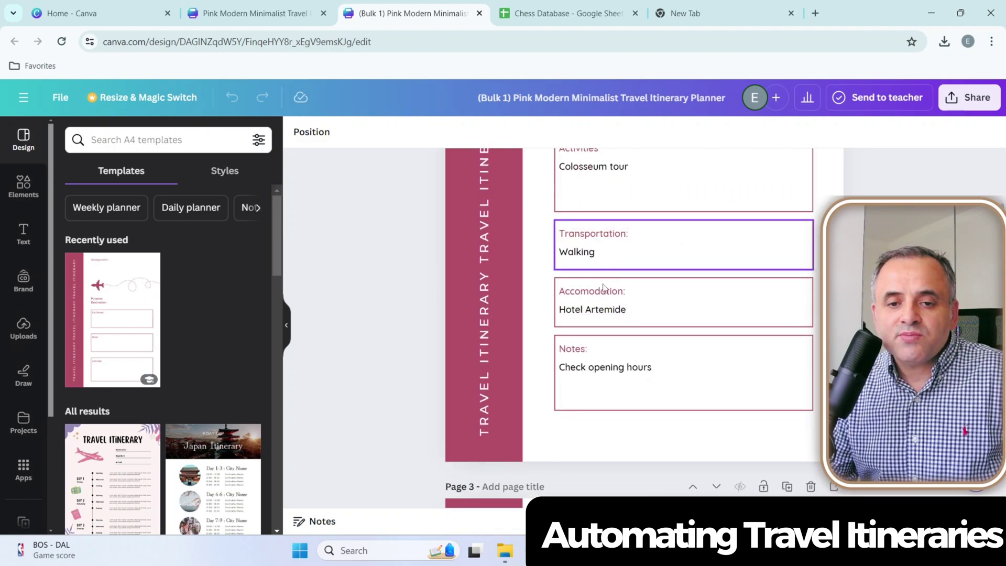
scroll(602, 287, down, 8)
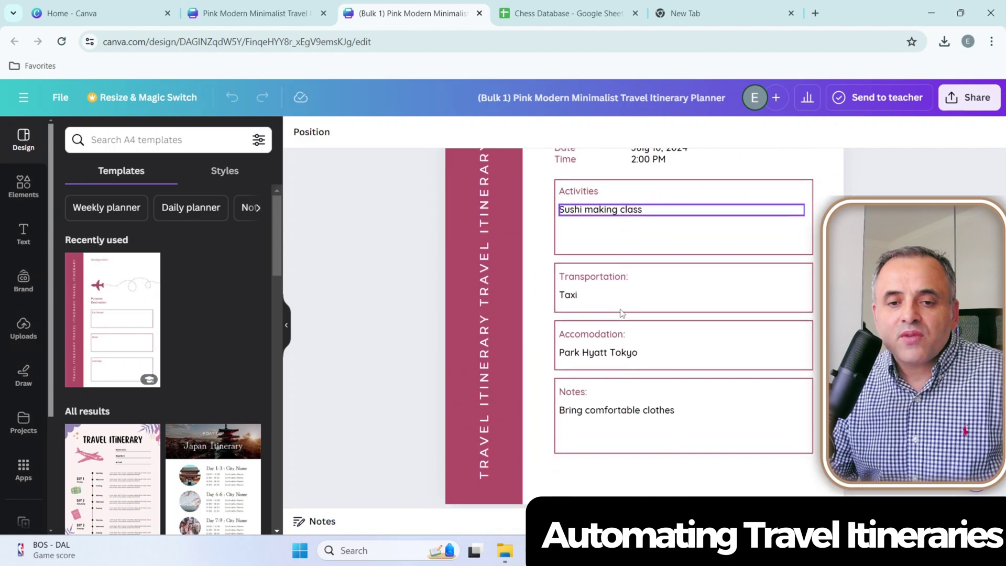
scroll(622, 313, down, 1)
scroll(622, 312, up, 2)
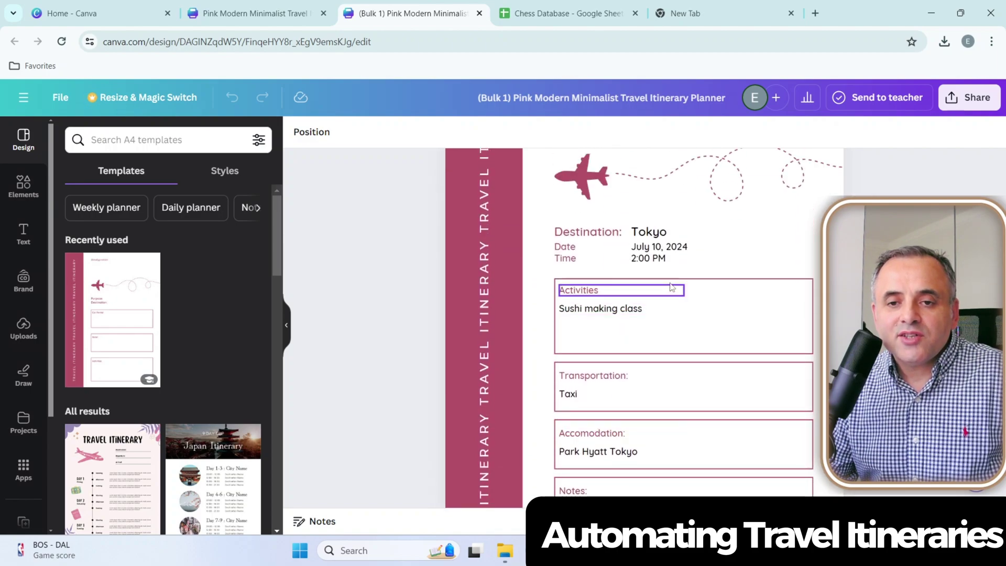